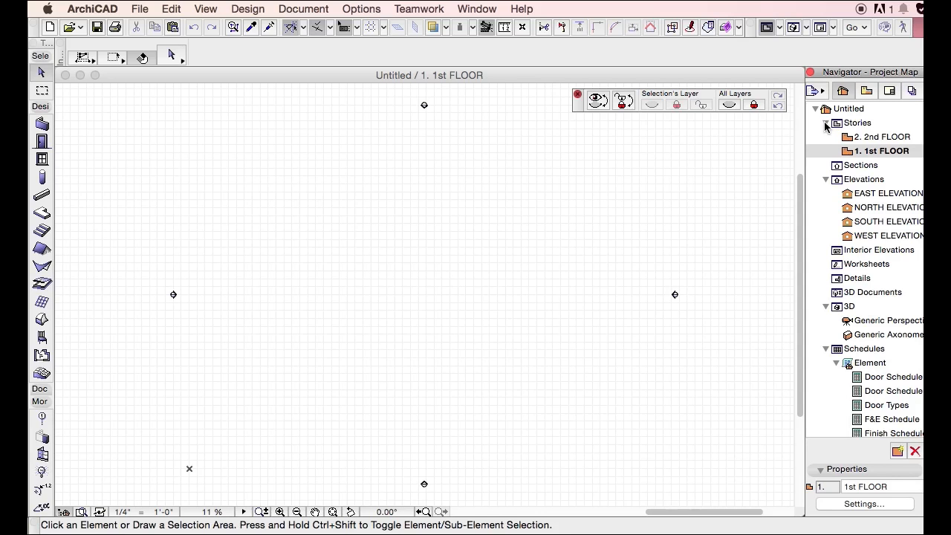
- Open the Organizer and collapse the property sections below both of its trees
drag(576, 110, 584, 104)
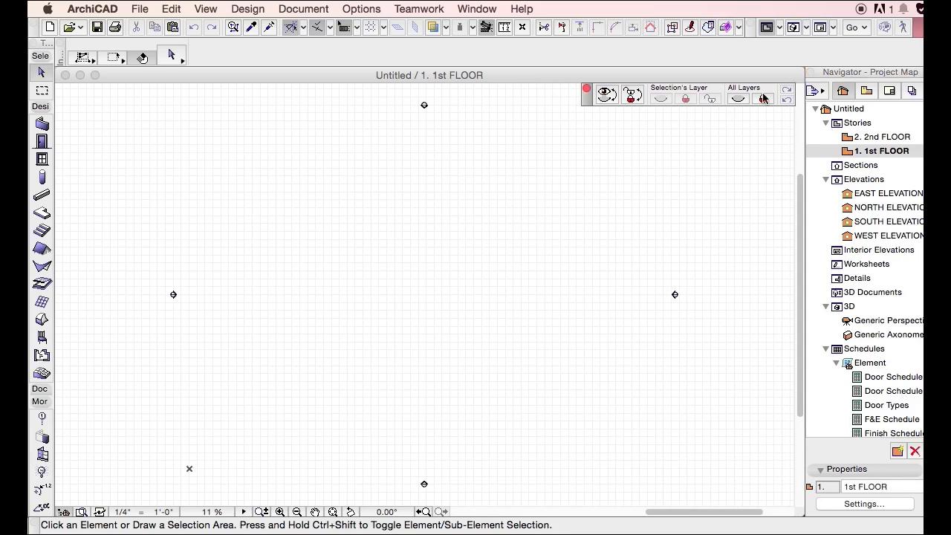
click(816, 93)
click(873, 197)
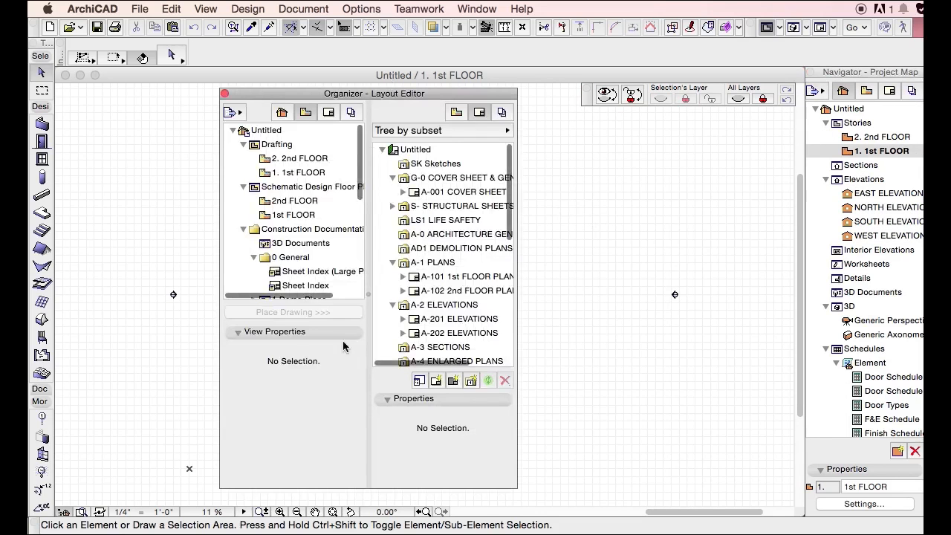
click(333, 336)
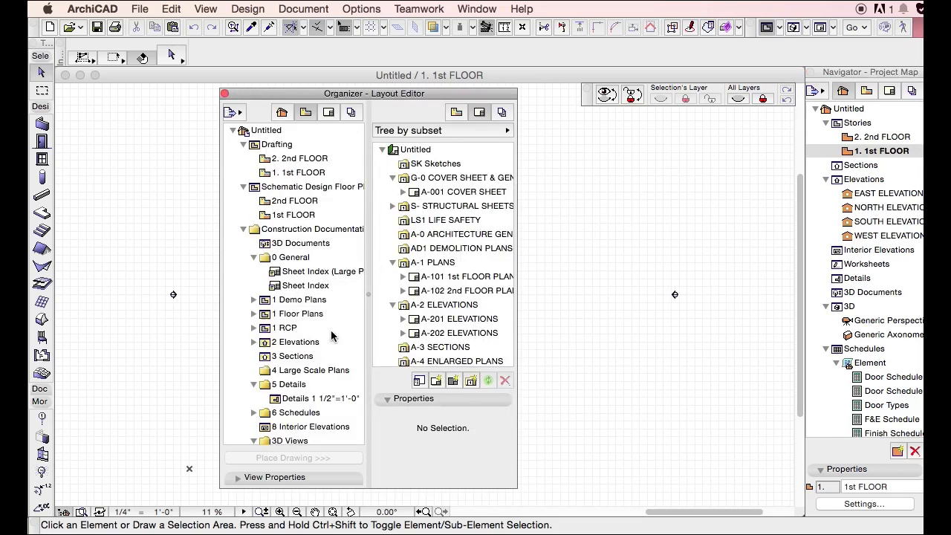
click(406, 400)
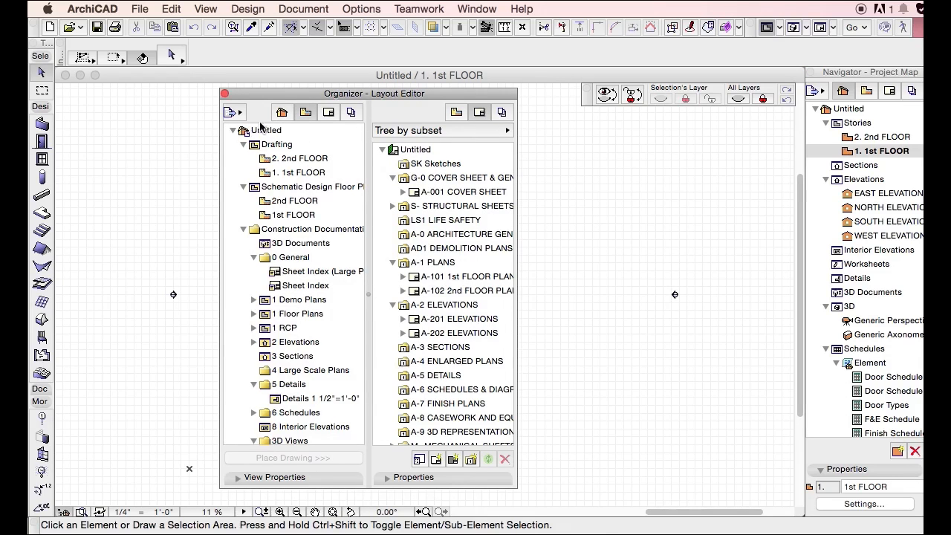
- Compare the Project Map's 1st FLOOR story and four elevations with the View Map in the Organizer, including the view properties
click(281, 112)
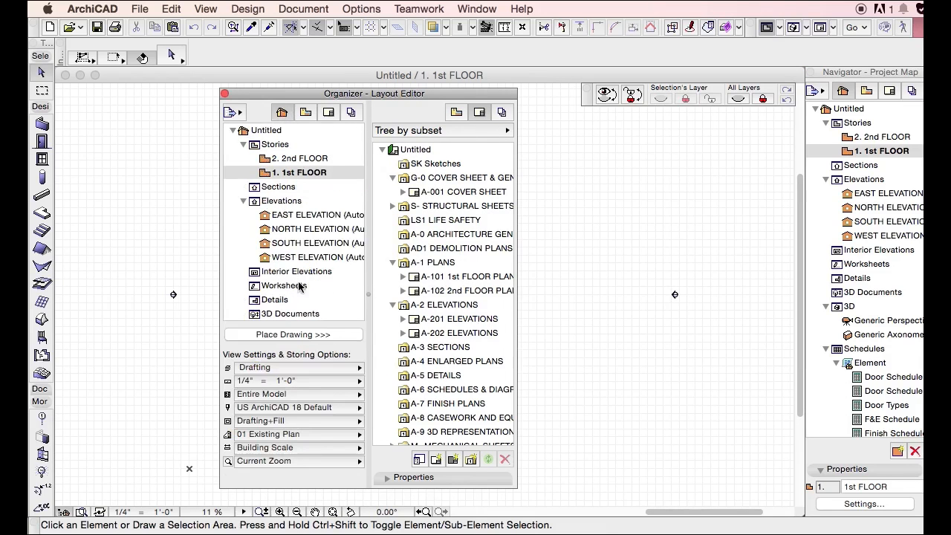
click(461, 113)
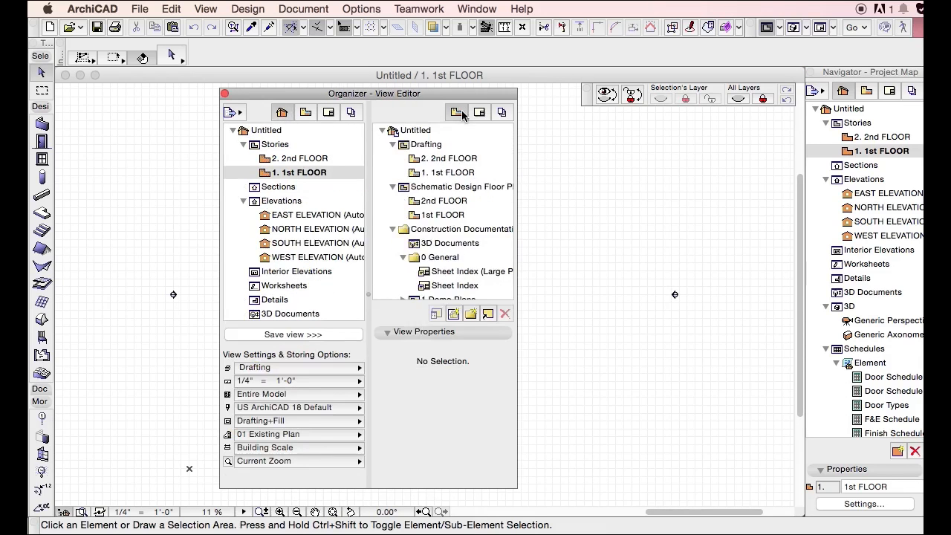
click(451, 333)
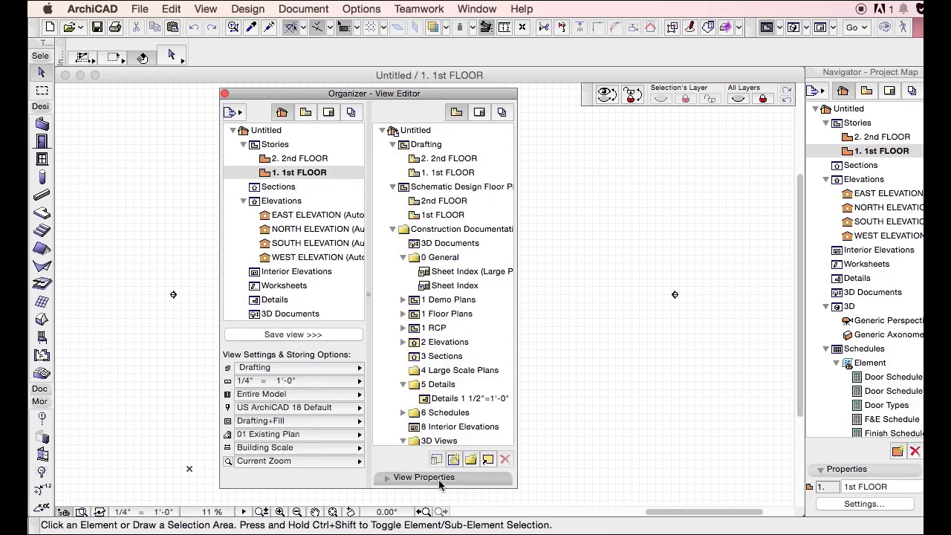
mouse_move(301, 173)
mouse_down()
mouse_move(407, 177)
mouse_move(301, 174)
mouse_up()
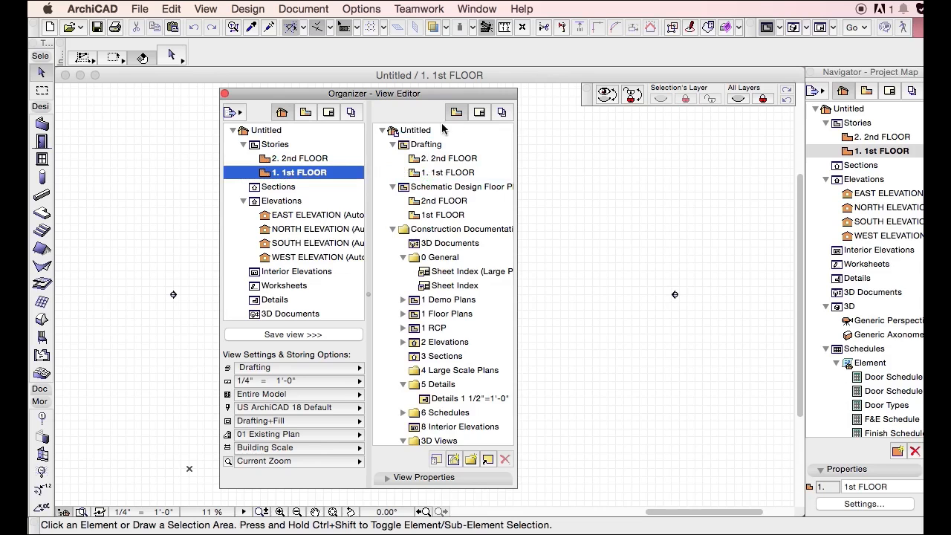
click(441, 480)
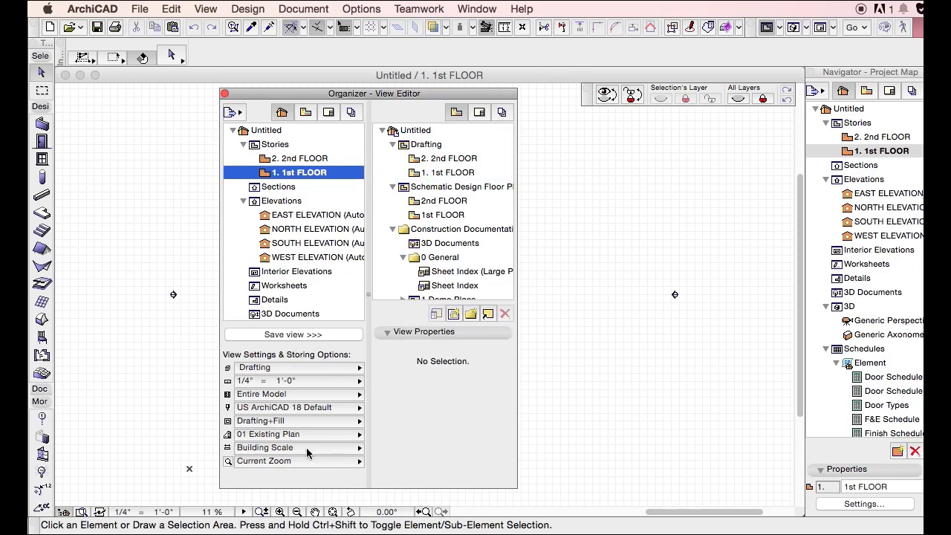
click(316, 215)
shift+click(313, 258)
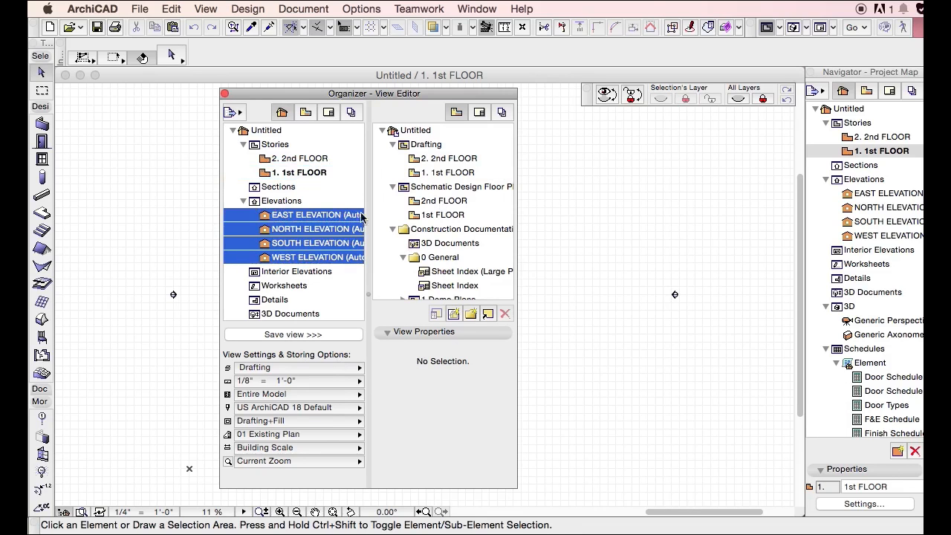
click(401, 332)
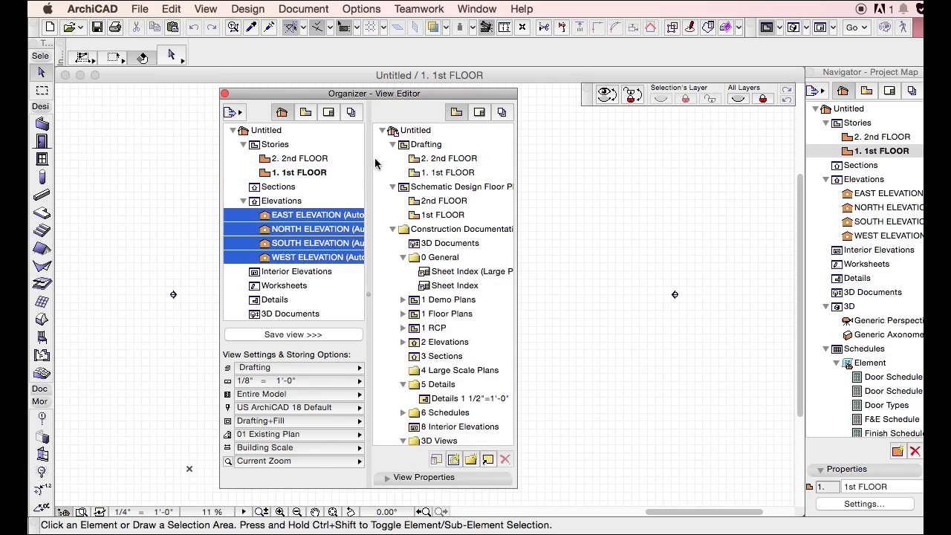
- Show the View Map as the Organizer's source tree and collapse its Drafting, Schematic Design, Construction Documentation and Collaboration groups
click(313, 114)
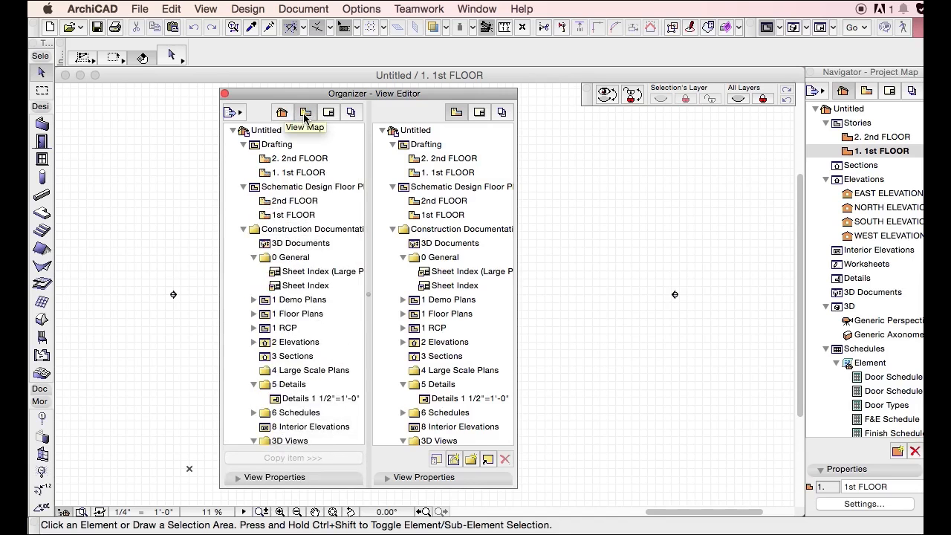
click(279, 146)
scroll(324, 290, down, 3)
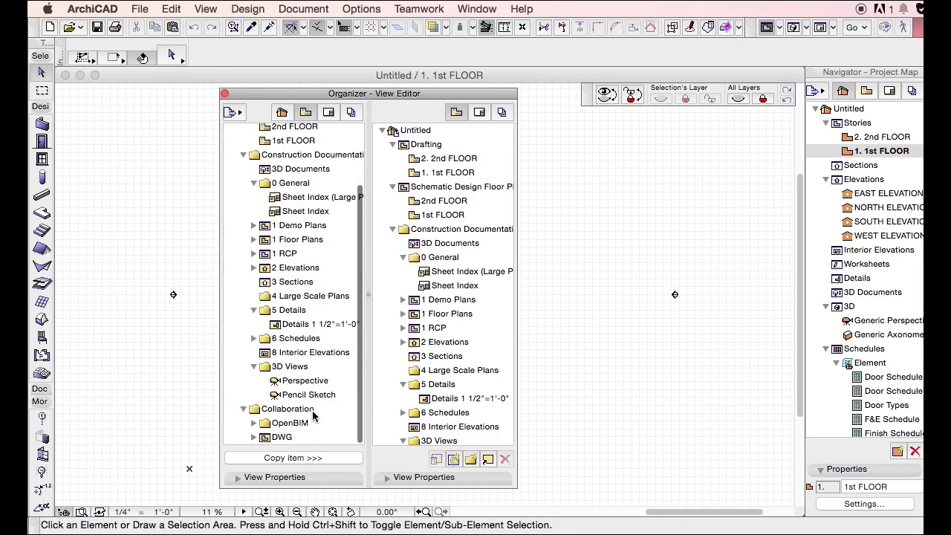
shift+click(303, 438)
scroll(331, 264, up, 3)
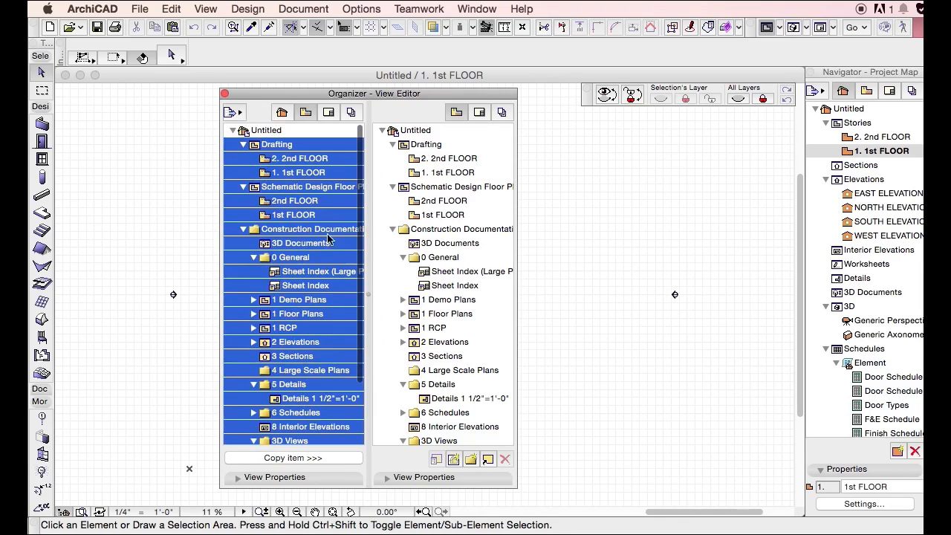
click(243, 145)
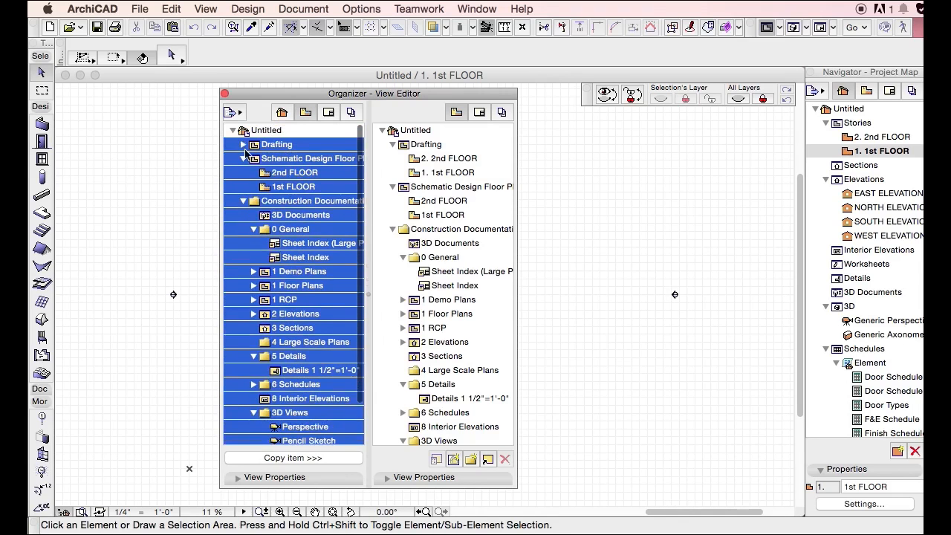
click(245, 159)
click(244, 172)
click(279, 261)
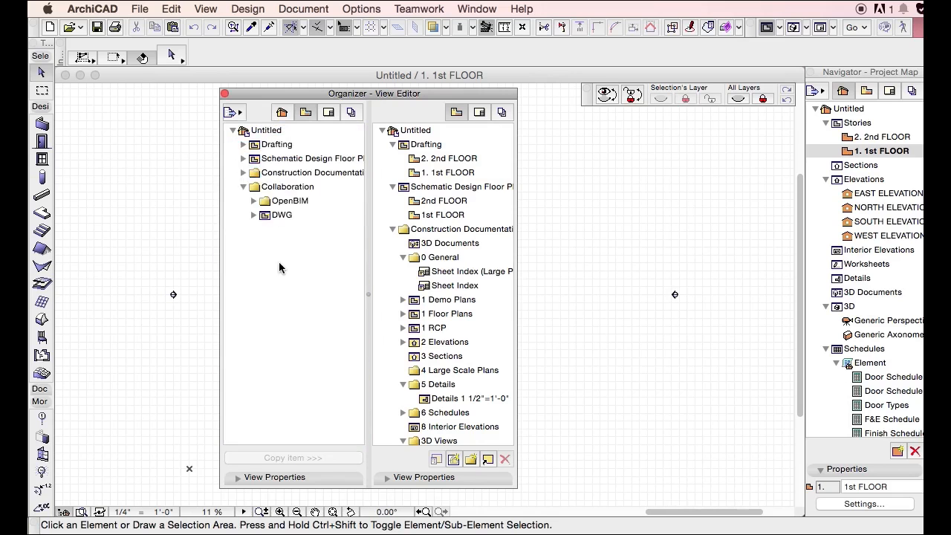
click(243, 187)
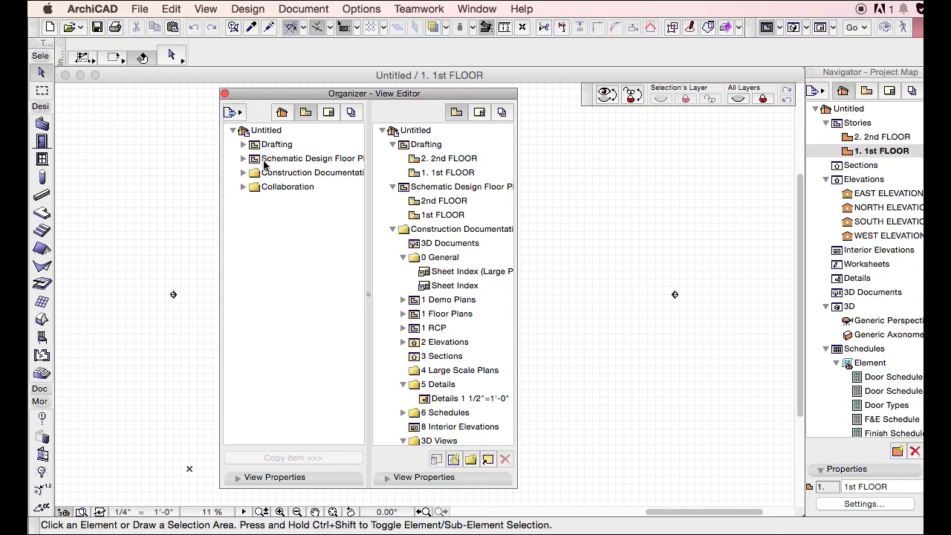
- Show the layout book as the target tree and delete all four top-level groups from the View Map
click(481, 113)
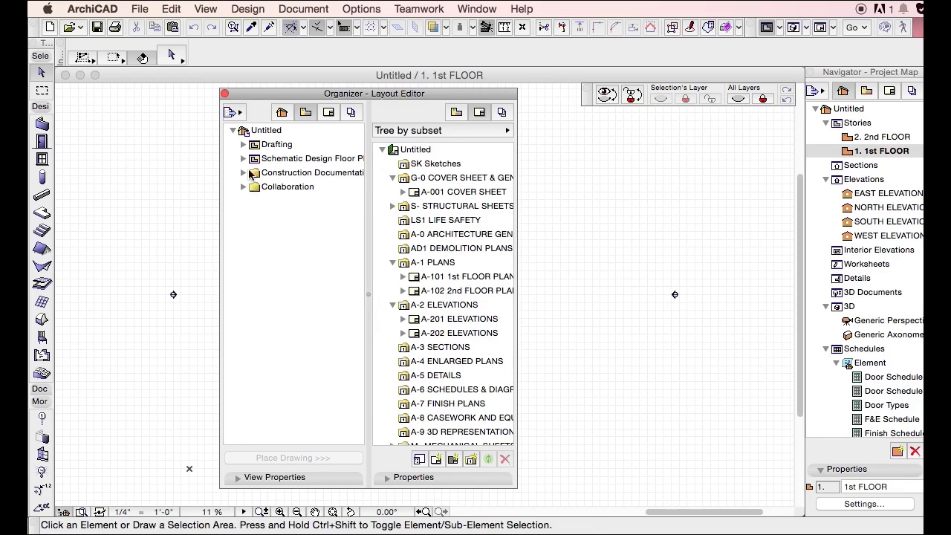
click(260, 145)
shift+click(265, 187)
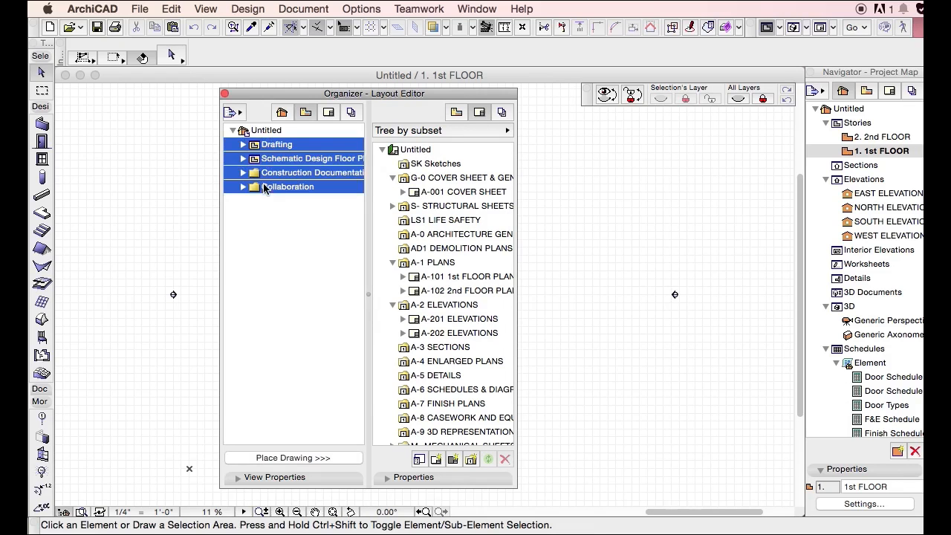
right_click(272, 143)
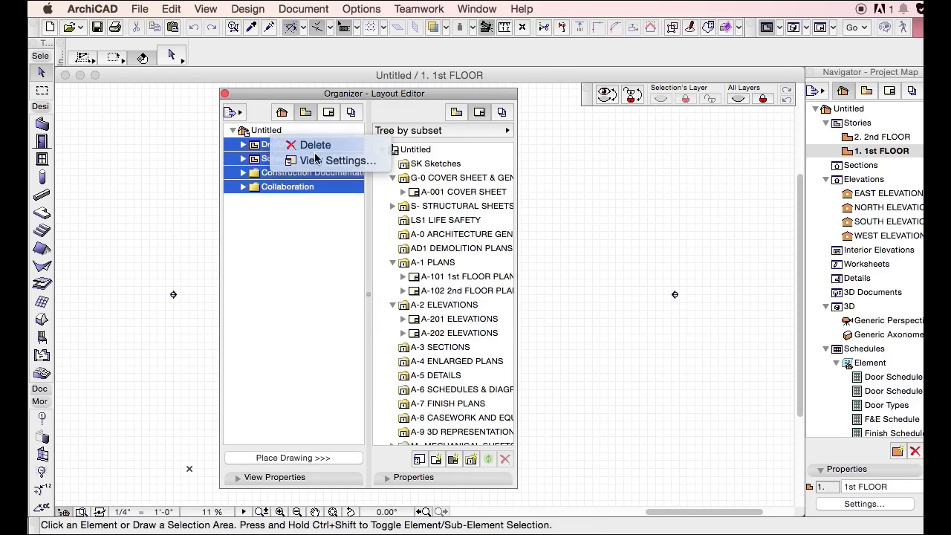
click(298, 142)
click(862, 375)
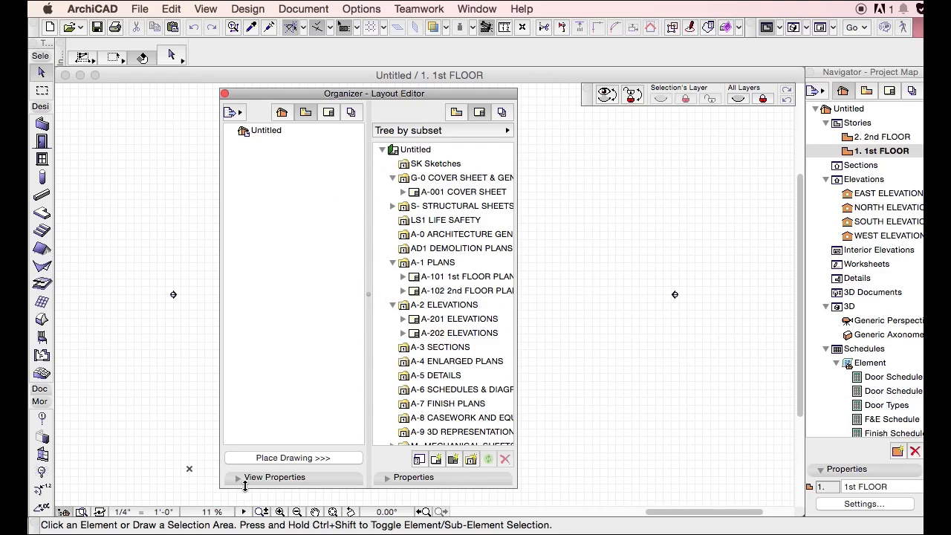
- Create a folder named CONSTRUCTION DOCUMENTS under the project root of the View Map, correcting its spelling in the view properties
click(242, 477)
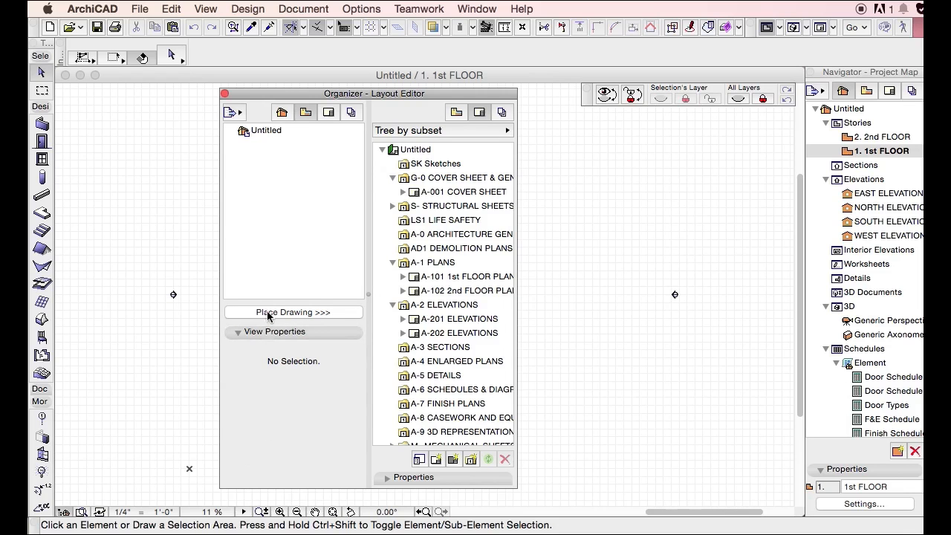
click(273, 132)
right_click(273, 134)
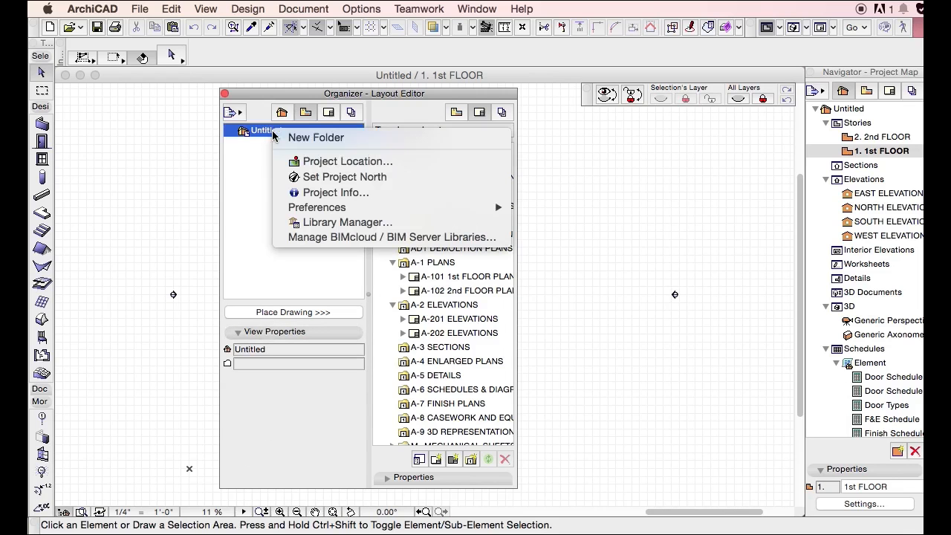
click(286, 140)
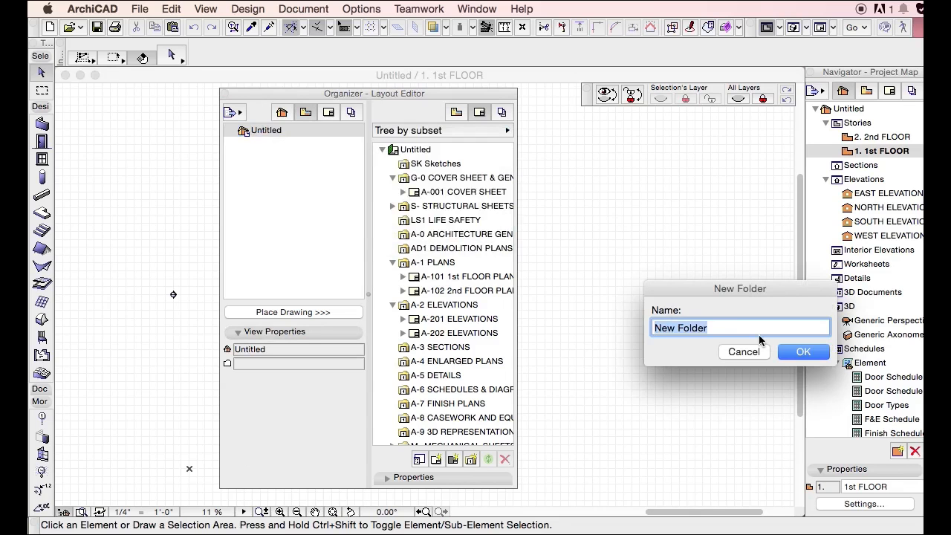
text(CONSTRUC)
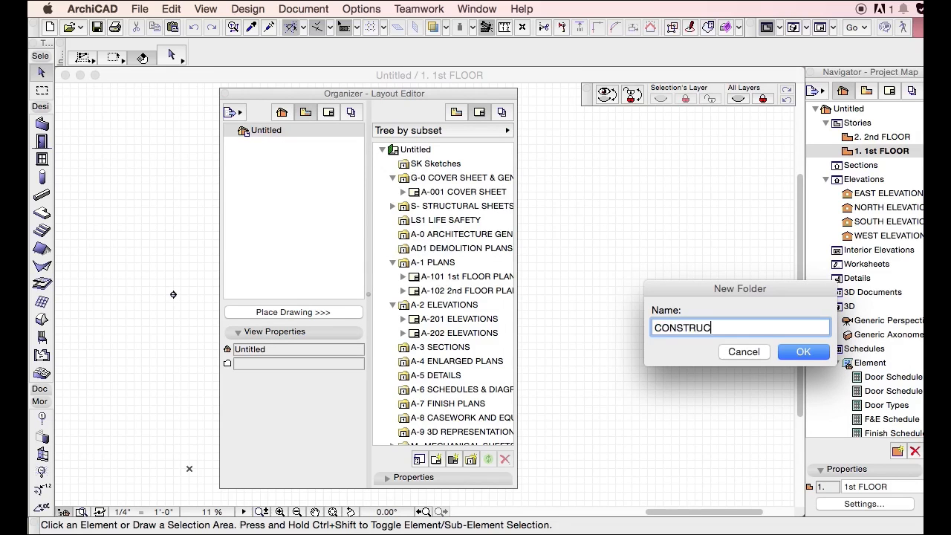
text(TION DOCUEMTNS)
key(Return)
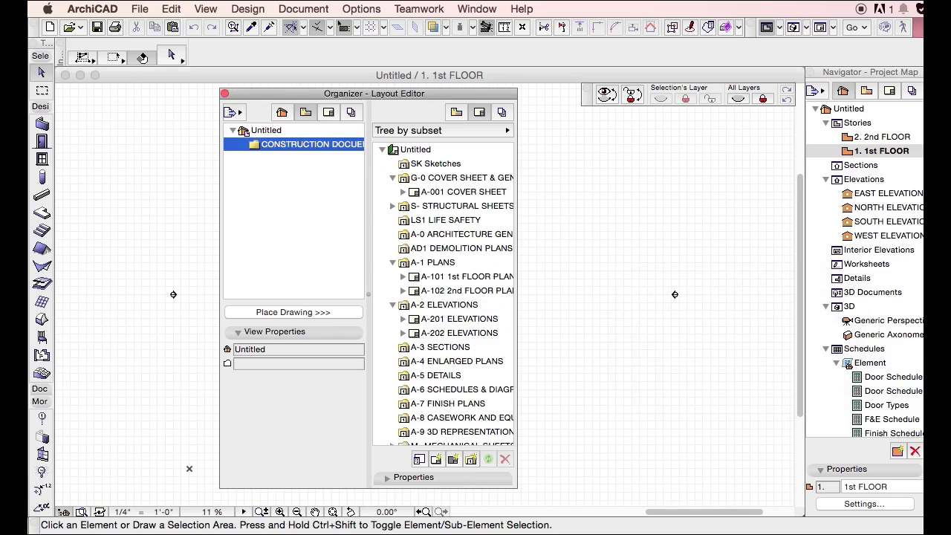
click(351, 349)
key(BackSpace)
key(BackSpace)
key(BackSpace)
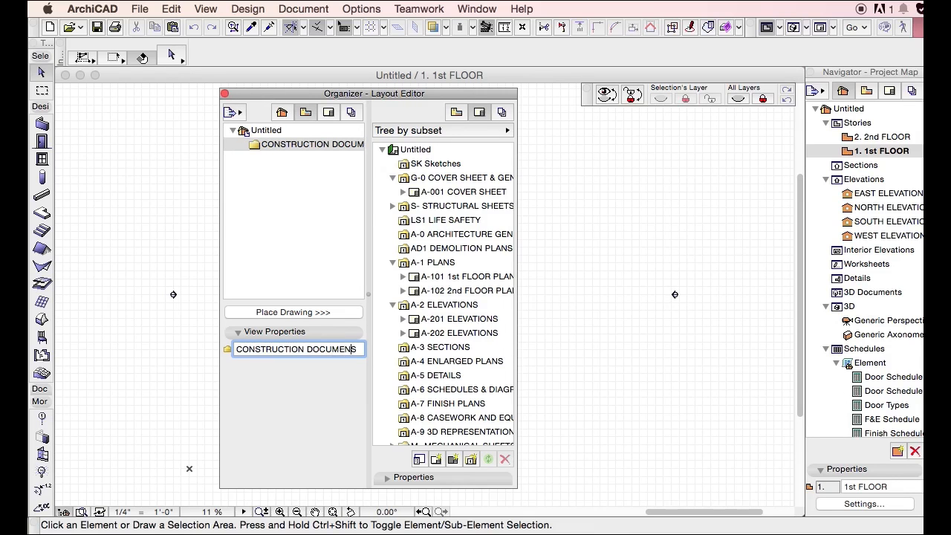
click(325, 242)
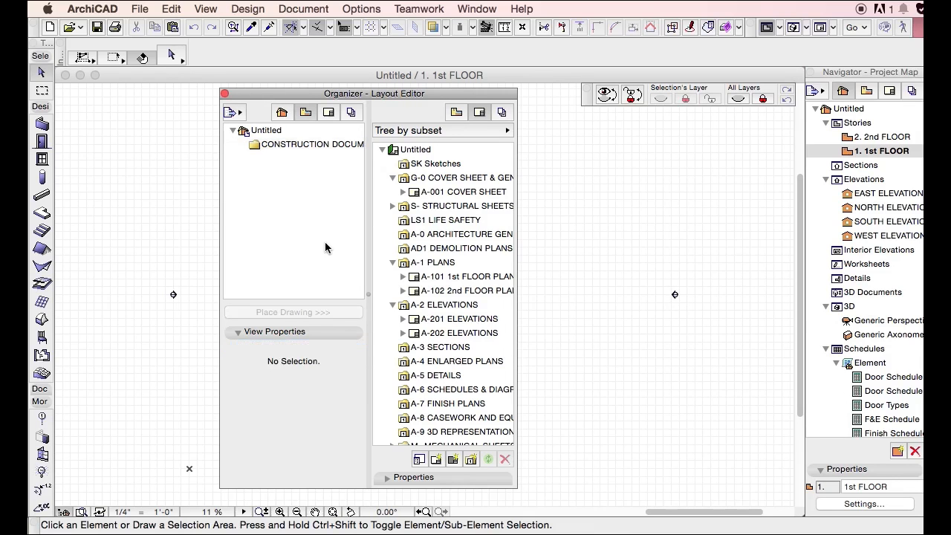
click(304, 143)
right_click(296, 146)
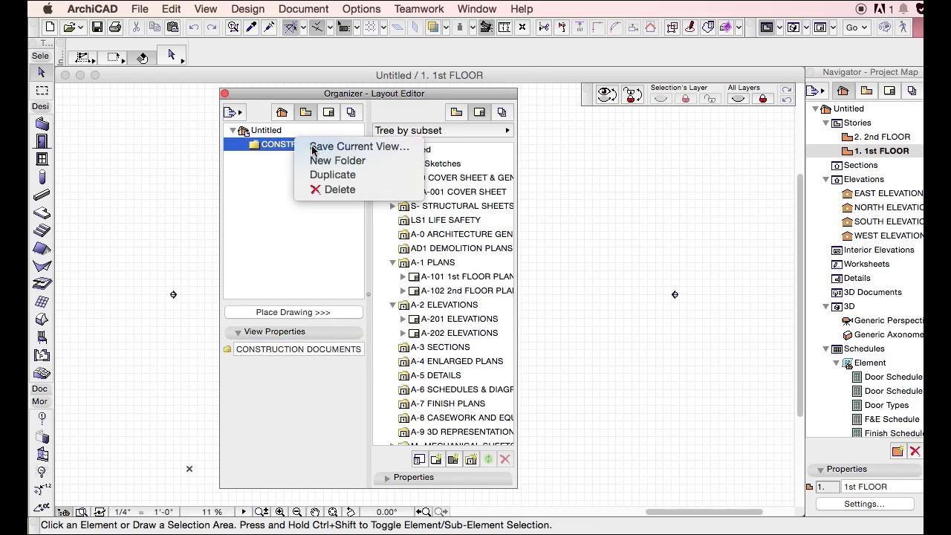
click(311, 146)
key(Escape)
- Create a subfolder named GENERAL CONDITIONS inside the CONSTRUCTION DOCUMENTS folder
right_click(301, 145)
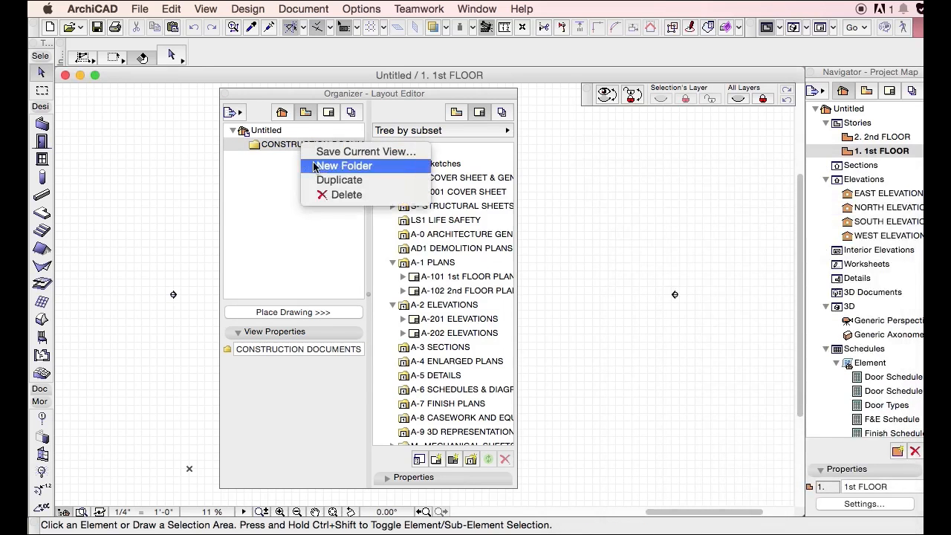
click(343, 166)
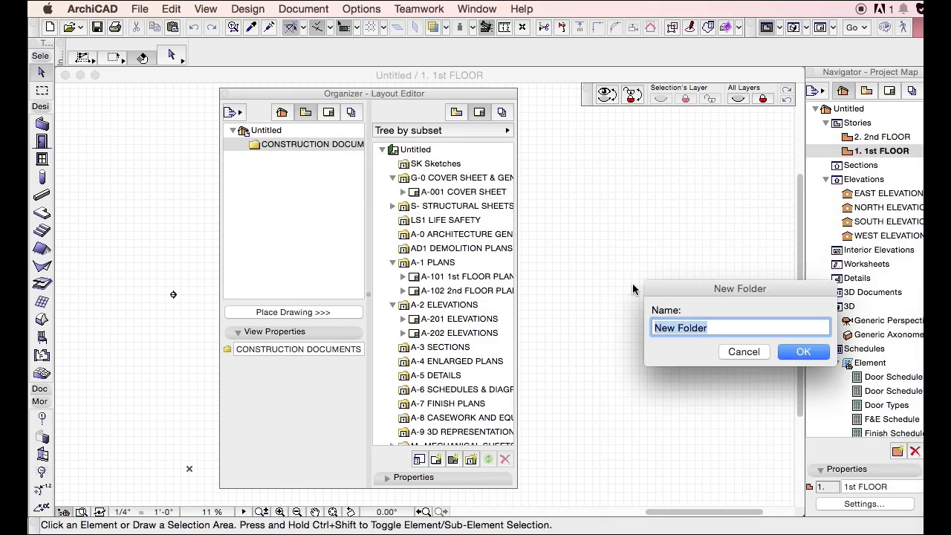
text(GENER)
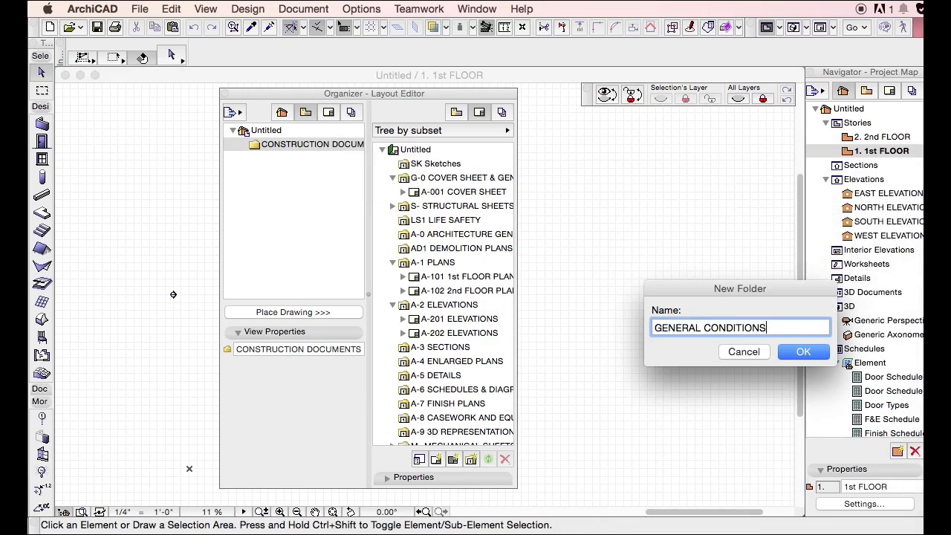
text(AL CONDITIONS)
key(Return)
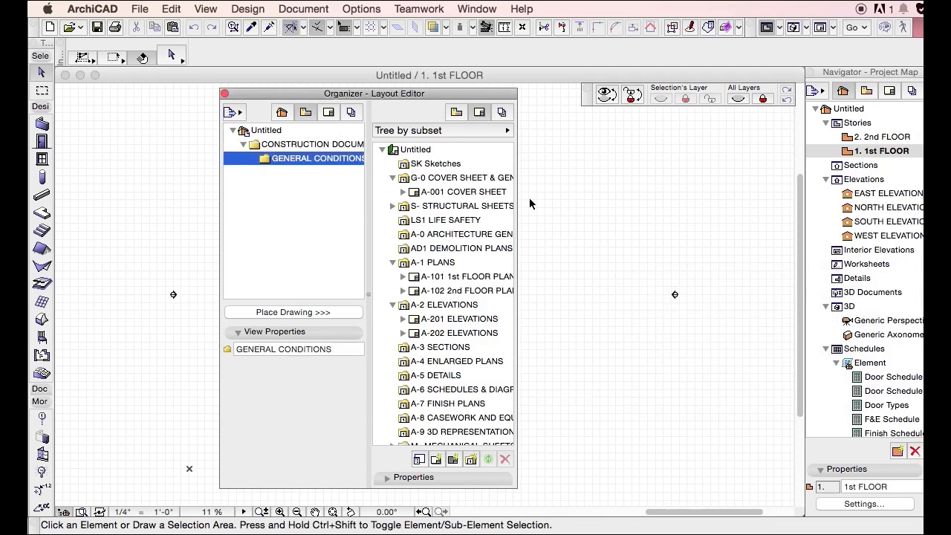
- Create a subfolder named FLOOR PLANS inside the CONSTRUCTION DOCUMENTS folder
right_click(346, 147)
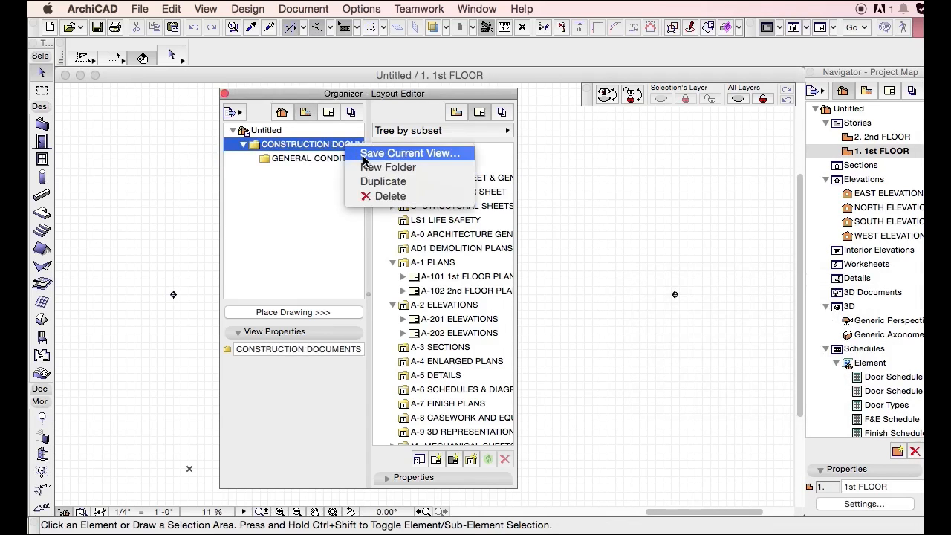
click(365, 167)
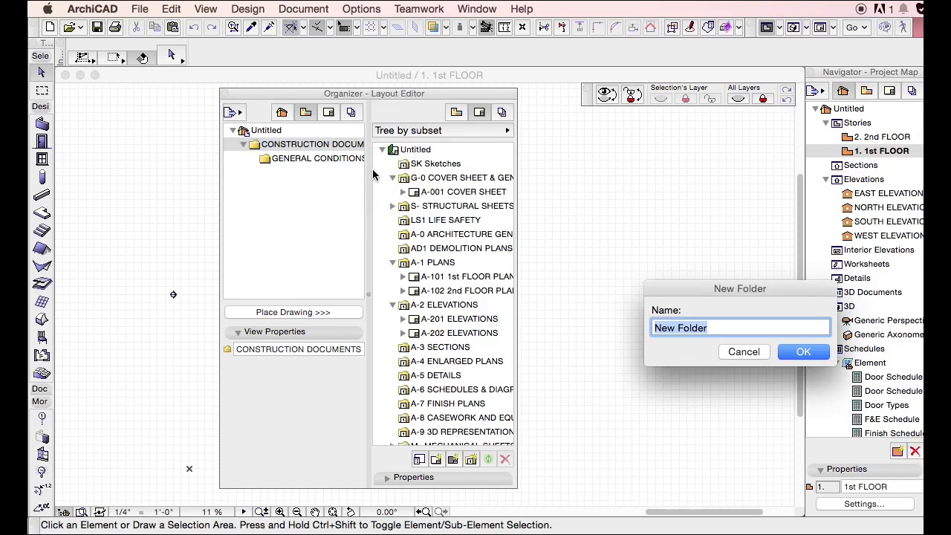
text(F)
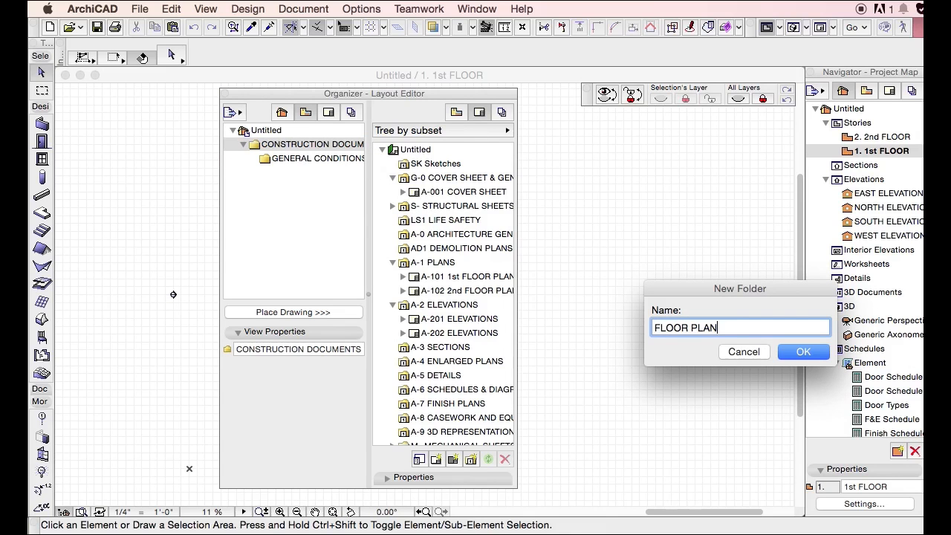
text(LOOR PLANS)
click(804, 352)
click(312, 147)
right_click(312, 148)
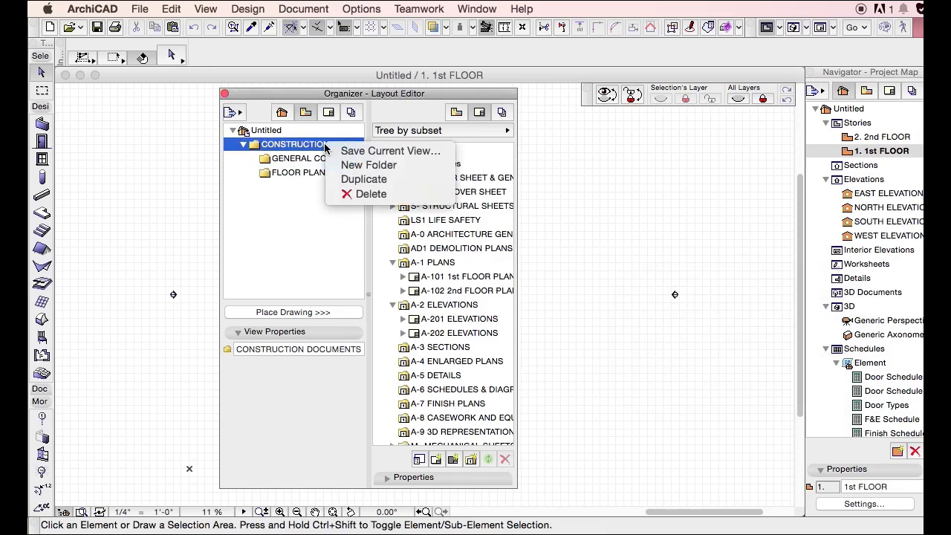
click(355, 153)
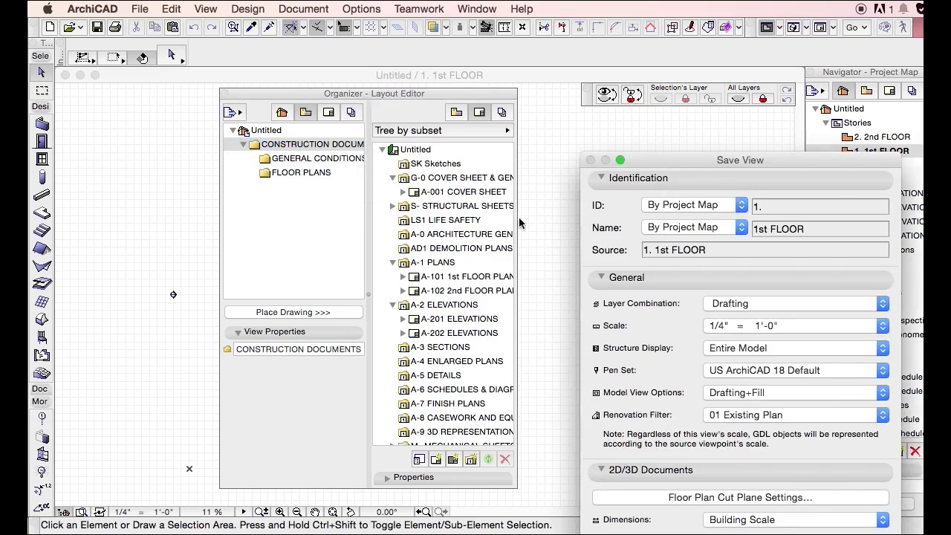
key(Return)
- Duplicate the FLOOR PLANS folder twice outside CONSTRUCTION DOCUMENTS and rename the first copy ELEVATIONS
click(300, 188)
alt+drag(300, 188, 307, 198)
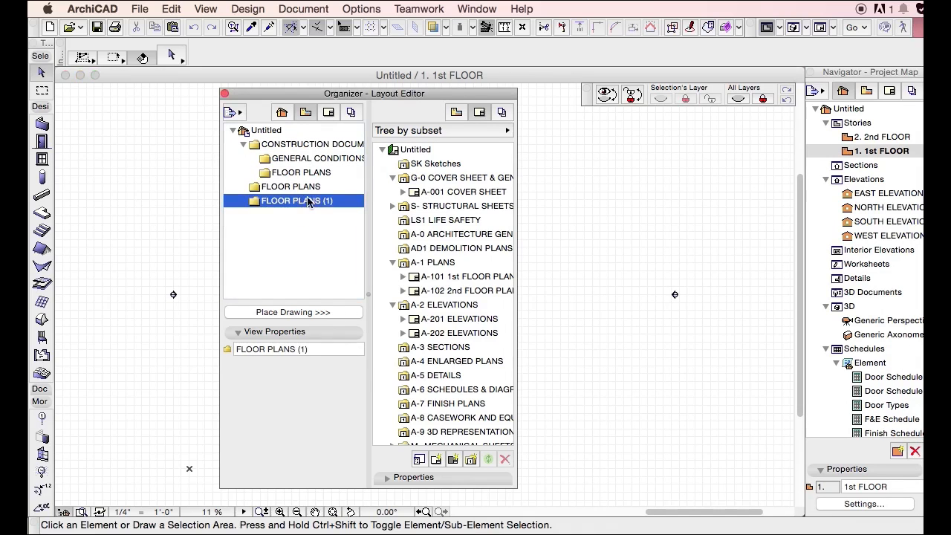
click(301, 192)
triple_click(300, 349)
text(ELEVATIONS)
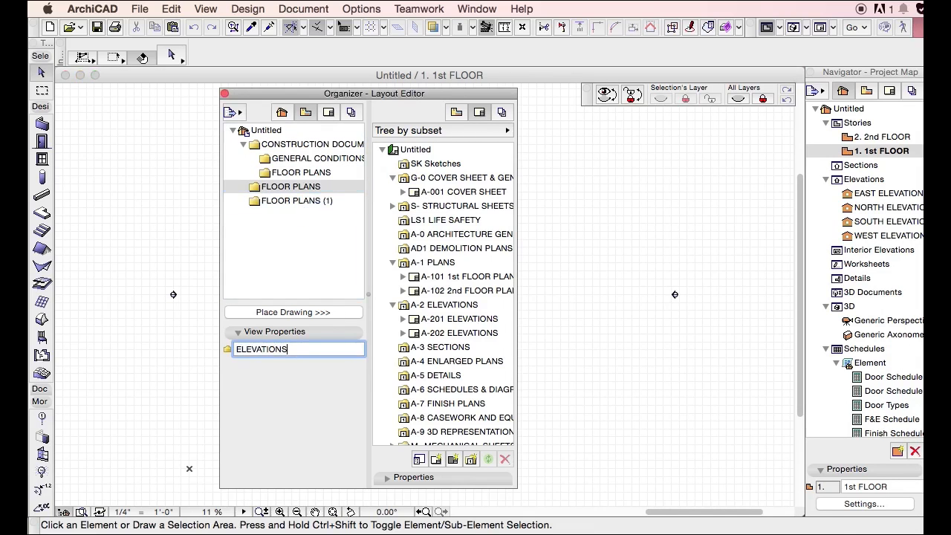
key(Return)
- Rename the FLOOR PLANS (1) folder as SECTIONS
click(298, 201)
triple_click(299, 349)
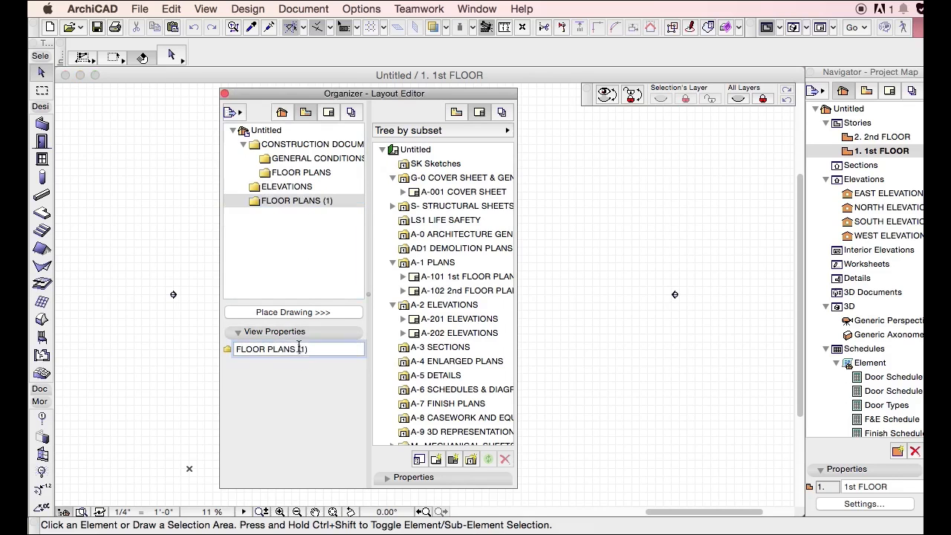
text(SECTIONS)
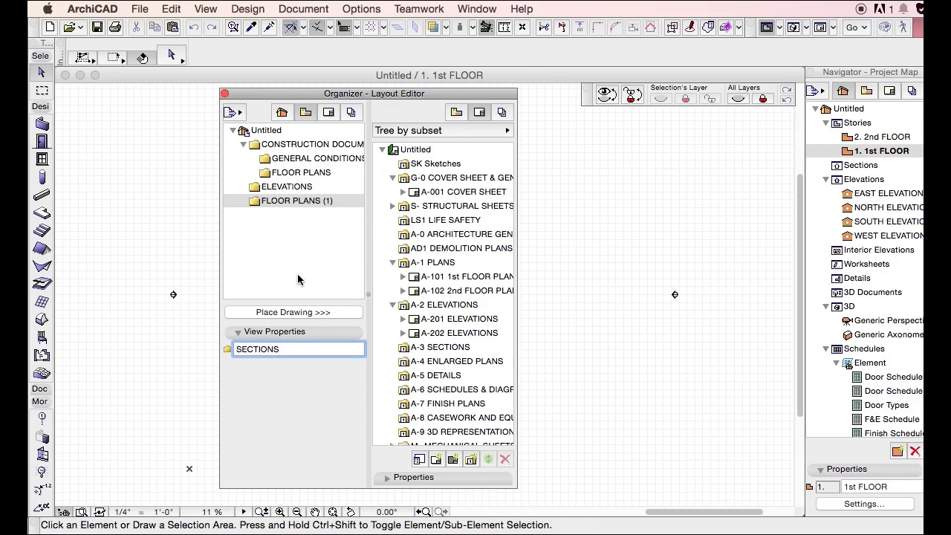
key(Return)
- Move the ELEVATIONS and SECTIONS folders together into the CONSTRUCTION DOCUMENTS folder
click(302, 187)
shift+click(293, 201)
drag(294, 201, 303, 145)
click(298, 208)
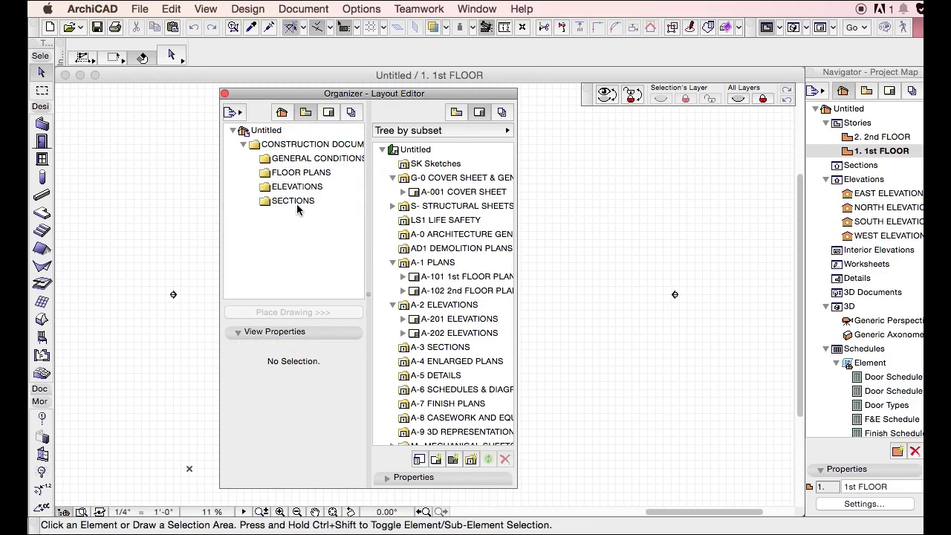
click(301, 202)
click(305, 229)
- Add the prefix A0 to the GENERAL CONDITIONS folder name and A1 to the FLOOR PLANS folder name
click(294, 160)
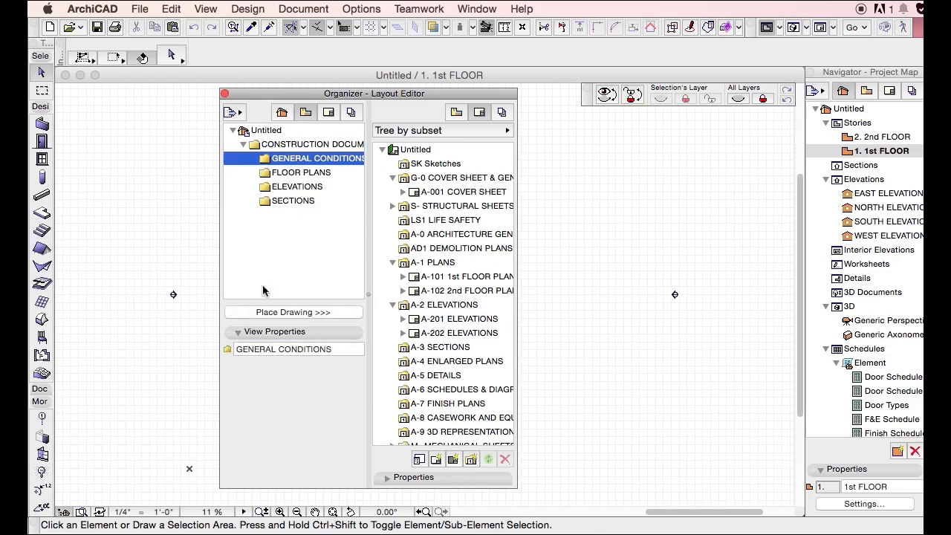
click(242, 351)
text(A0)
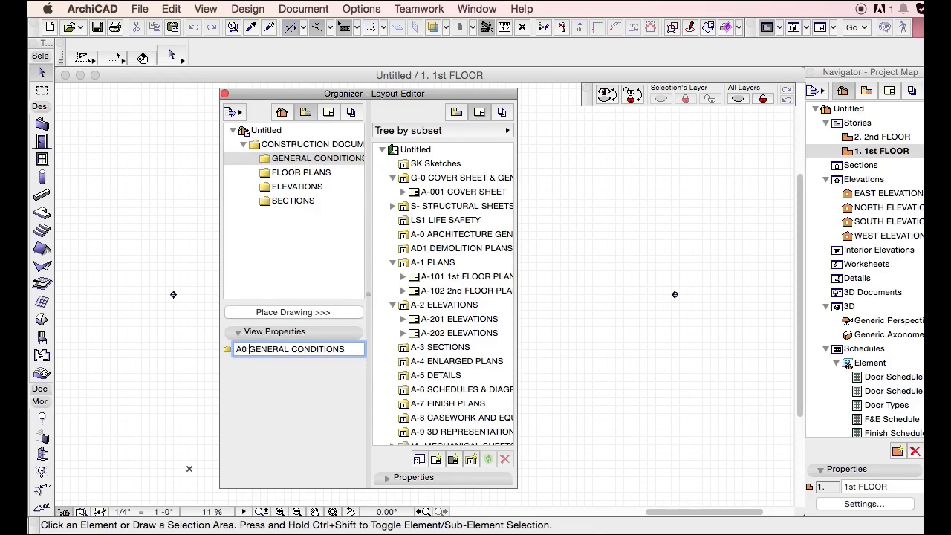
key(Return)
click(281, 173)
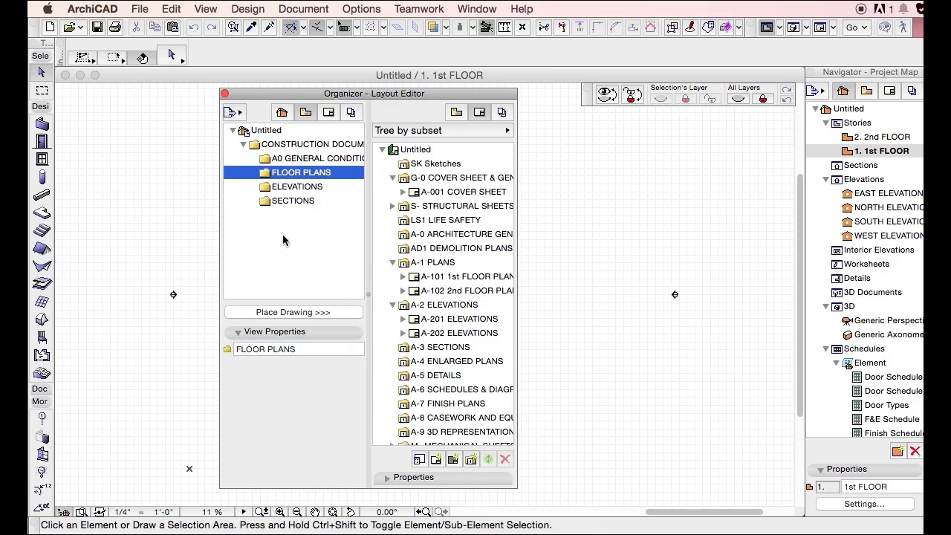
click(237, 350)
text(A1)
- Add the prefix A2 to the ELEVATIONS folder name and A3 to the SECTIONS folder name
click(282, 190)
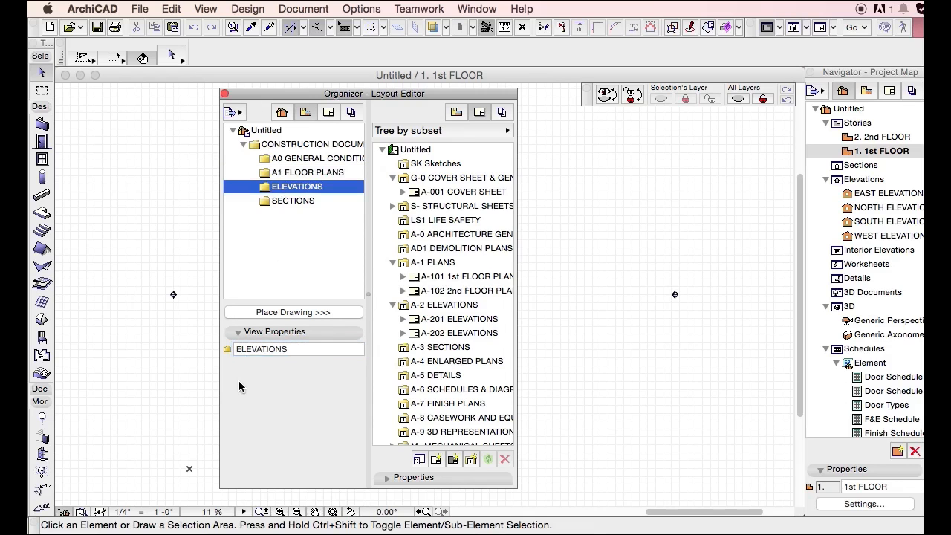
click(237, 351)
text(A2)
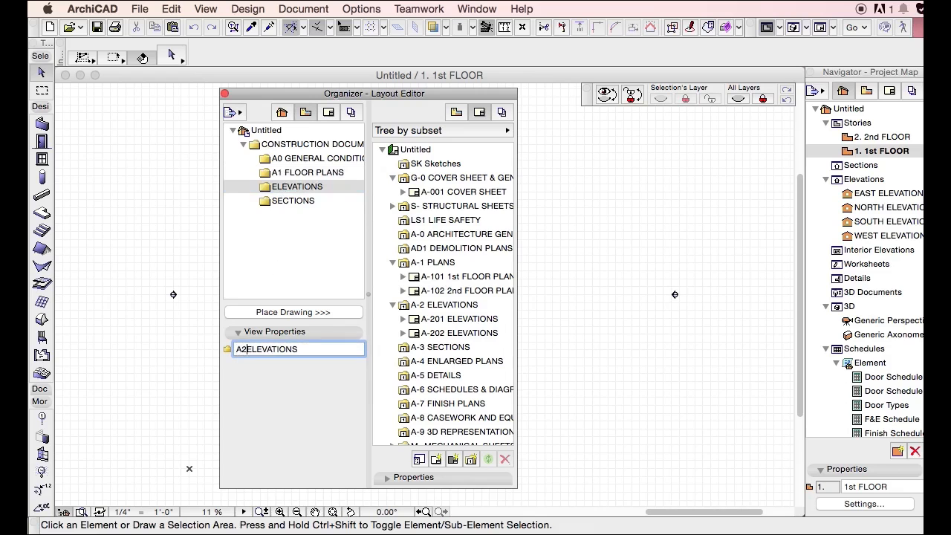
click(277, 200)
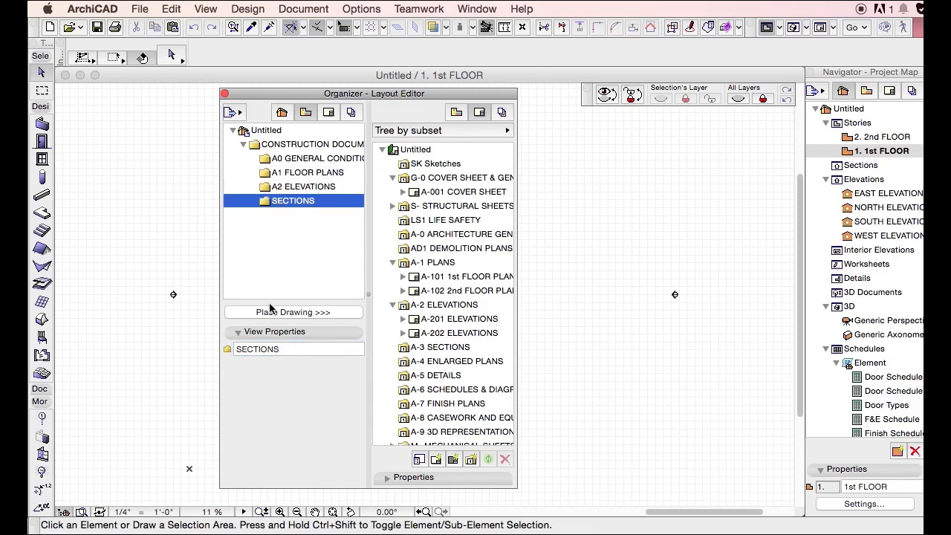
click(237, 349)
text(A3)
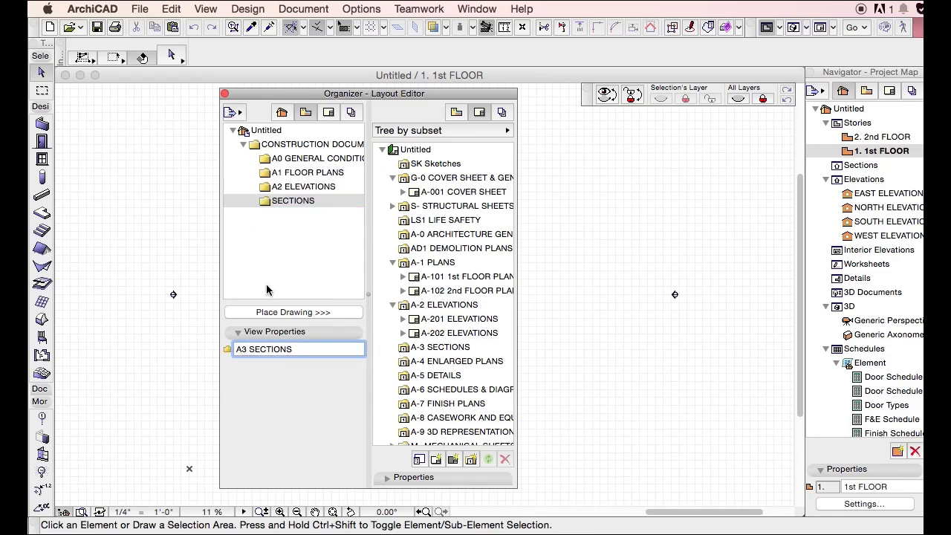
click(329, 220)
- Look through the layout book's subsets and collapse A-1 PLANS and A-2 ELEVATIONS
click(423, 165)
scroll(461, 212, down, 3)
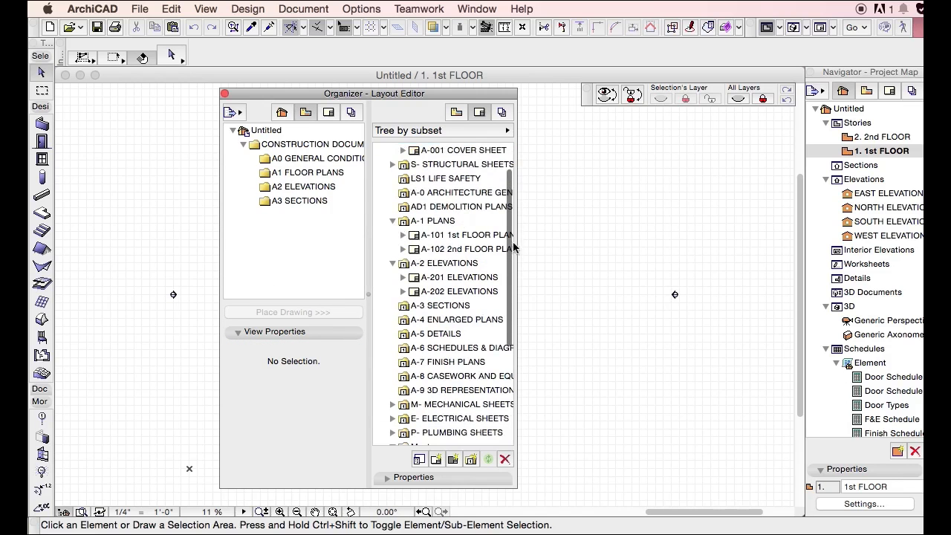
scroll(468, 263, down, 5)
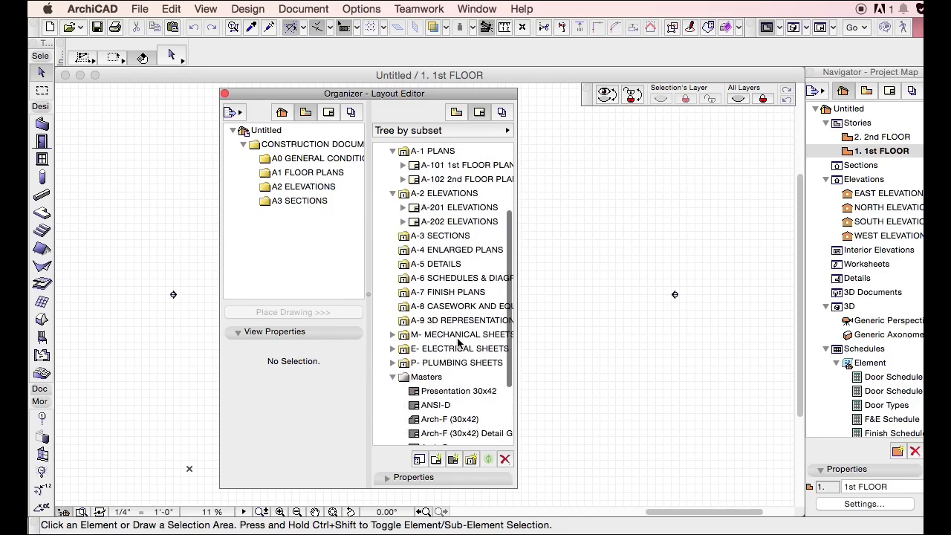
click(308, 159)
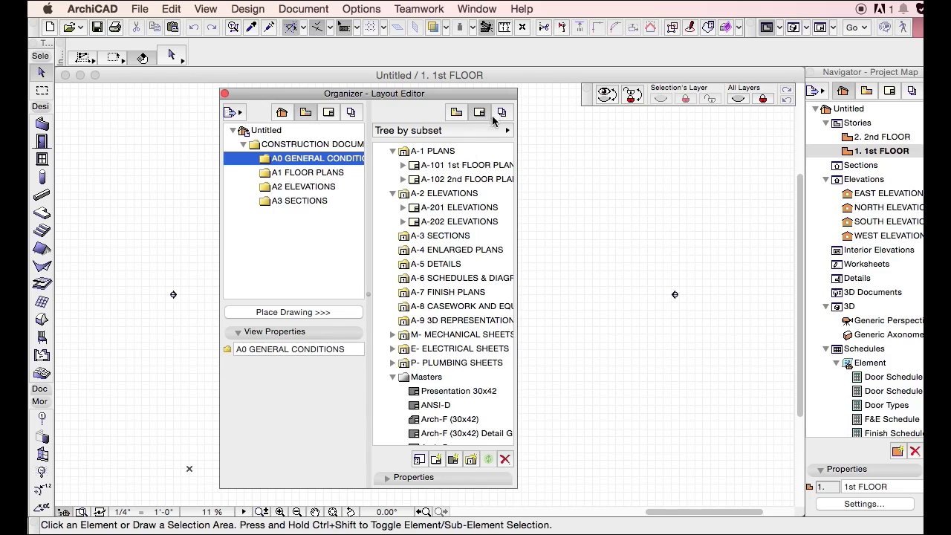
scroll(470, 166, up, 5)
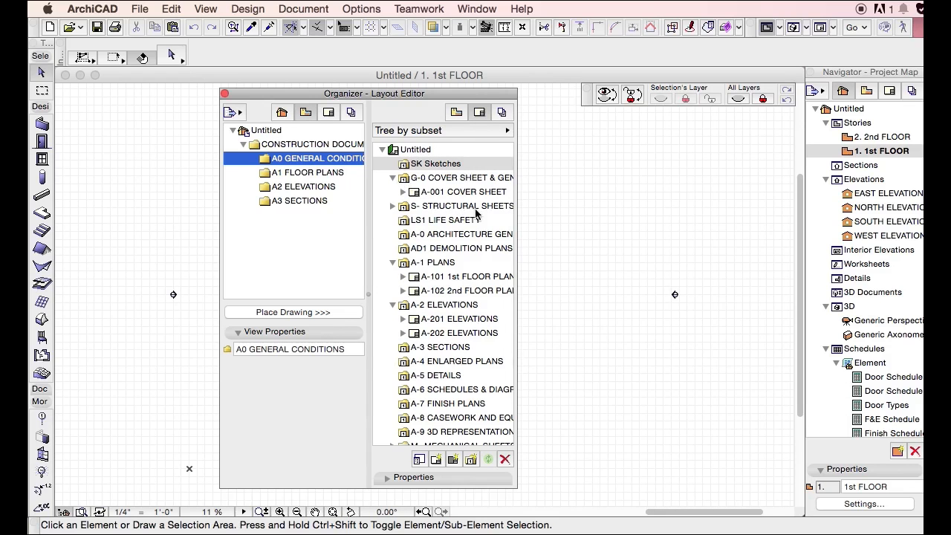
click(392, 263)
click(392, 277)
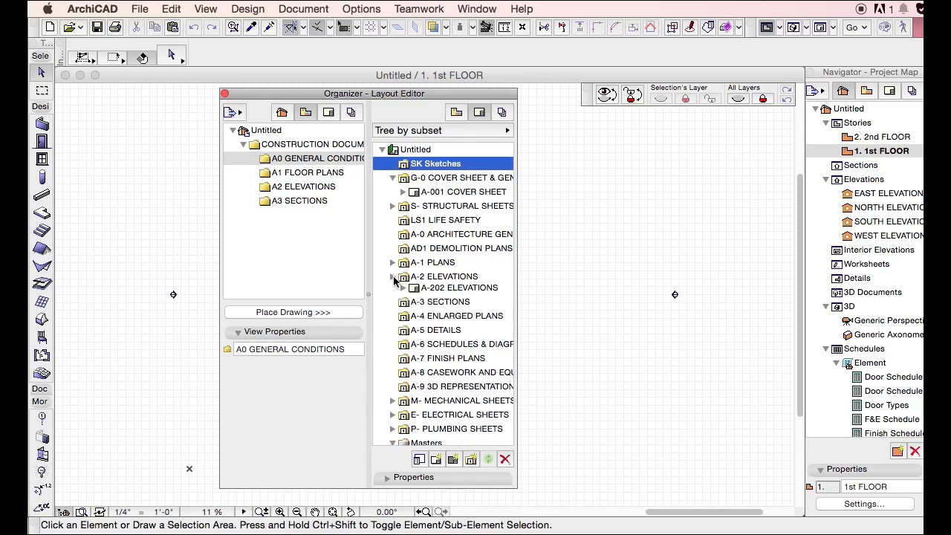
- Move the S- STRUCTURAL SHEETS subset below the A-9 subset, directly above M- MECHANICAL SHEETS
click(432, 234)
shift+click(432, 376)
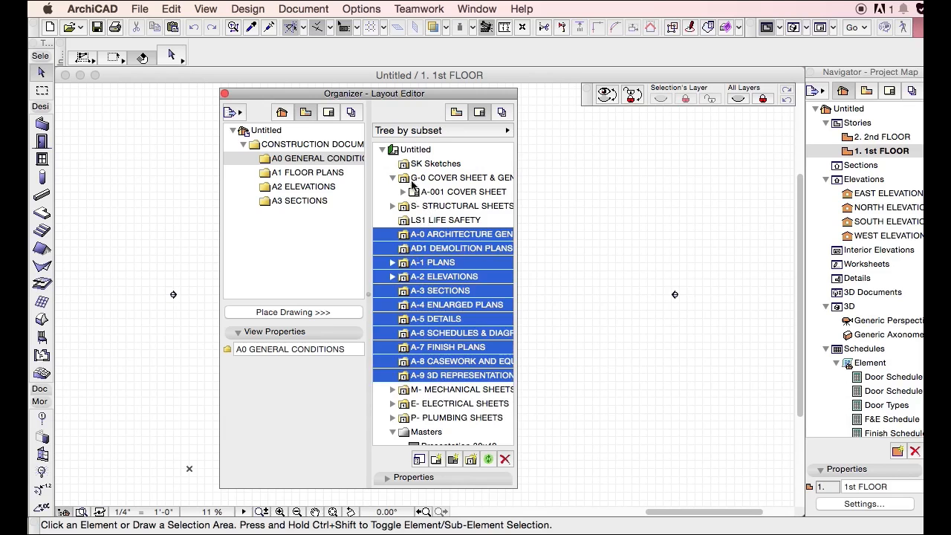
drag(409, 209, 405, 375)
drag(396, 387, 405, 376)
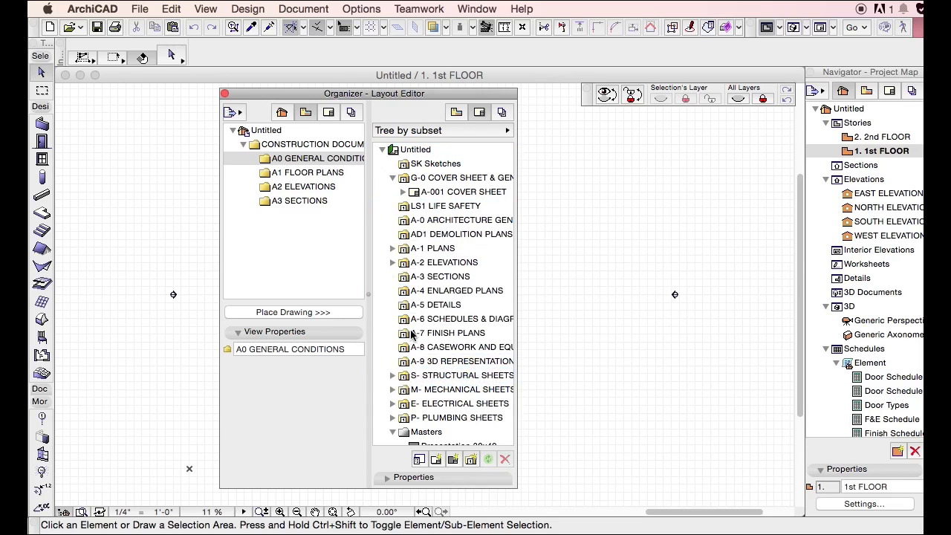
- Delete all layout book subsets from A-0 through A-9, including AD1 DEMOLITION PLANS, and collapse the G-0 cover sheet subset
click(423, 362)
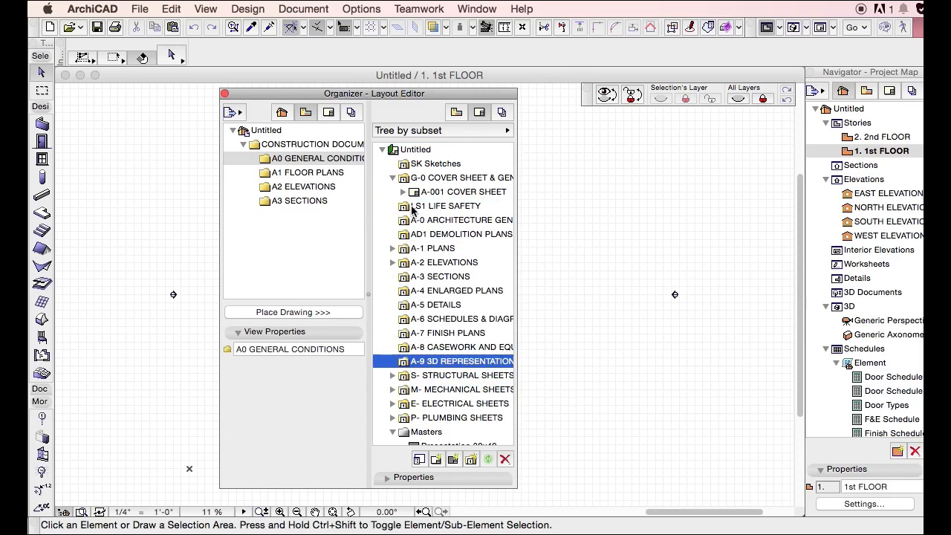
shift+click(417, 221)
click(506, 460)
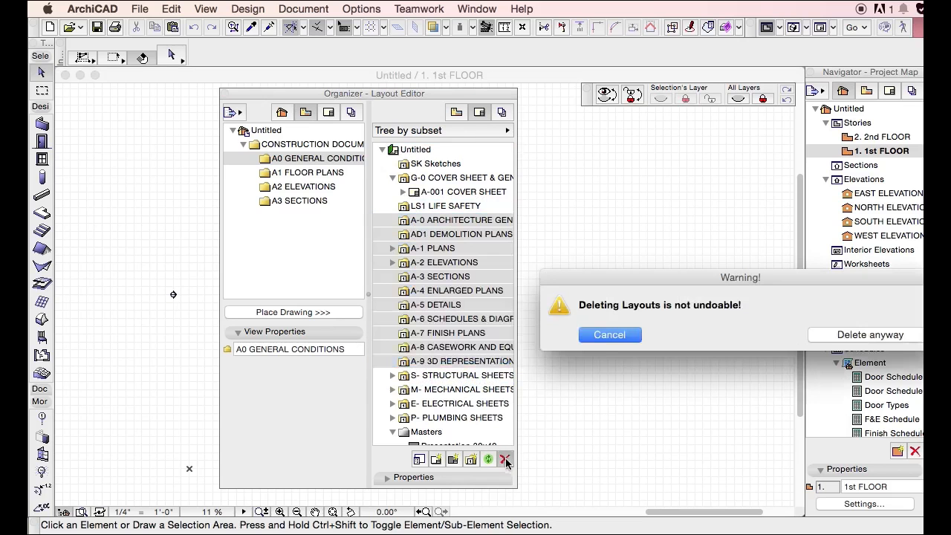
click(864, 335)
click(402, 193)
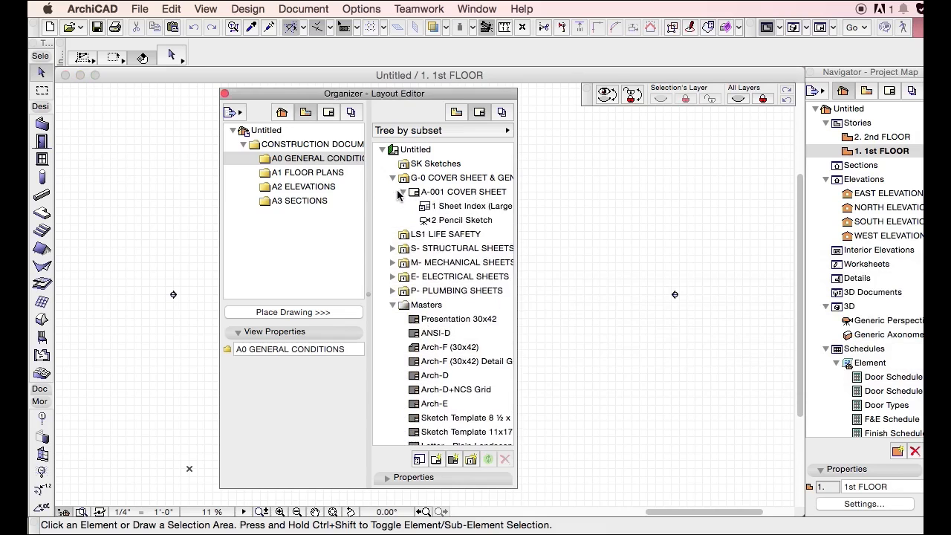
click(393, 178)
- Create a new subset named ARCHITECTURAL under the layout book root
click(413, 152)
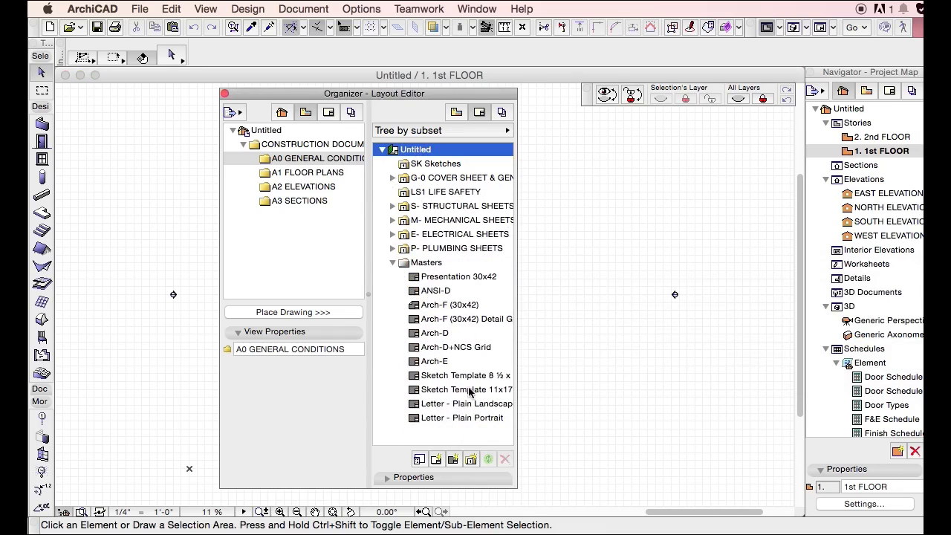
click(470, 460)
click(382, 223)
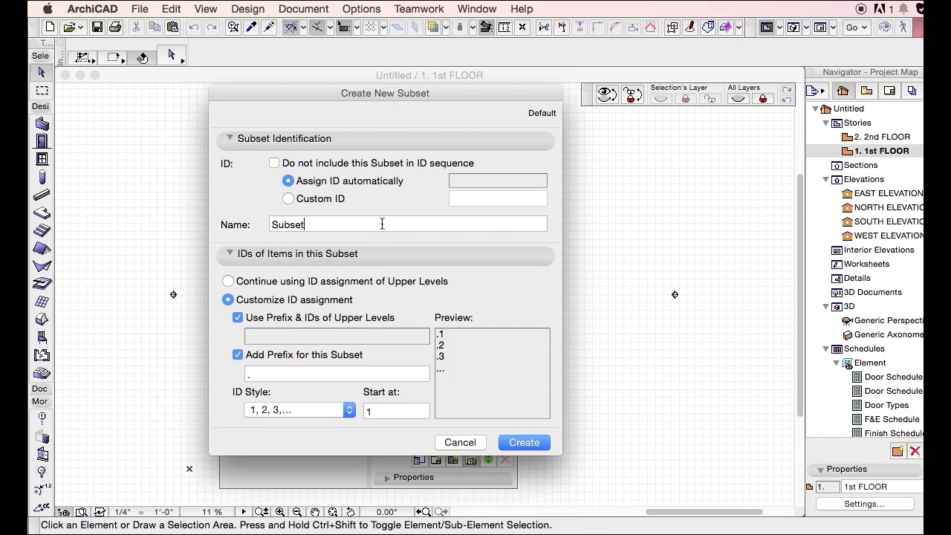
text(ARCHITECTURAL)
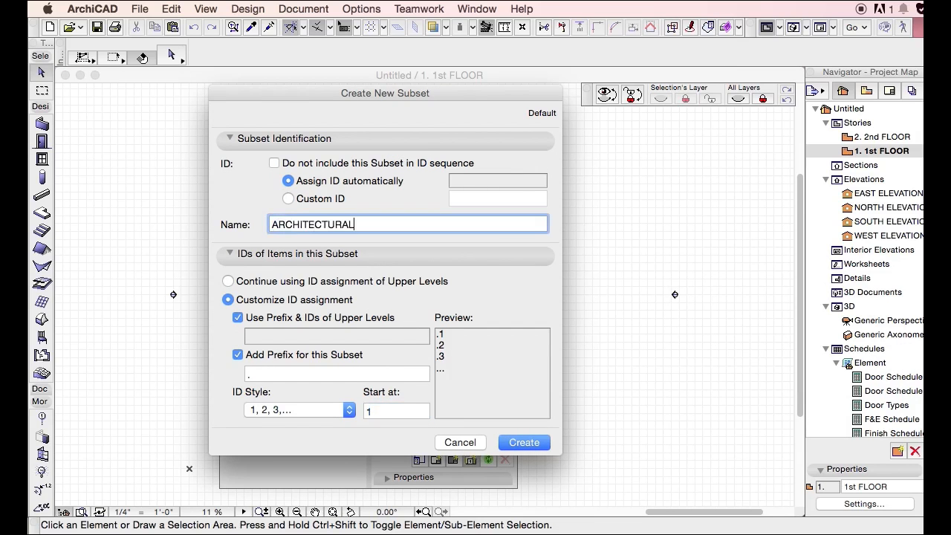
key(Return)
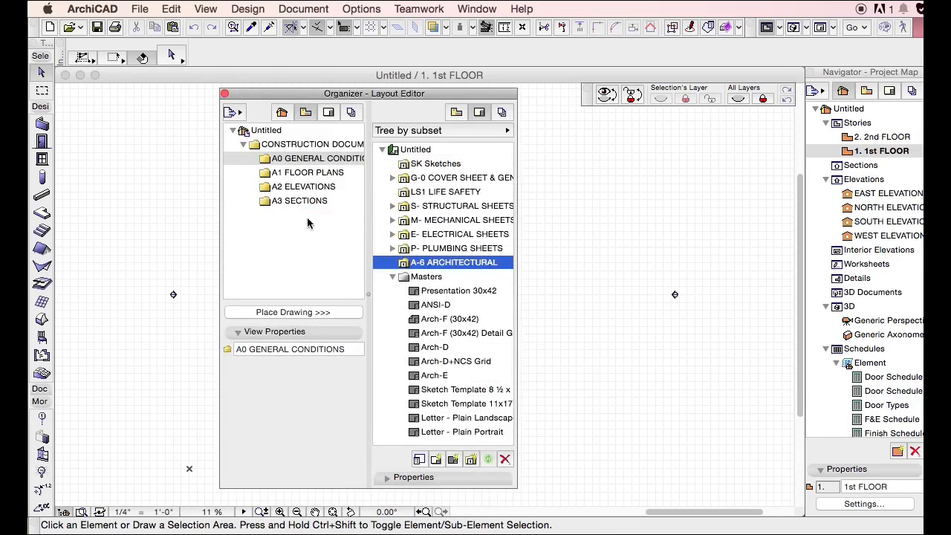
- Move the ARCHITECTURAL subset above SK Sketches at the start of the layout book and set its ID to A
drag(436, 265, 428, 162)
click(430, 165)
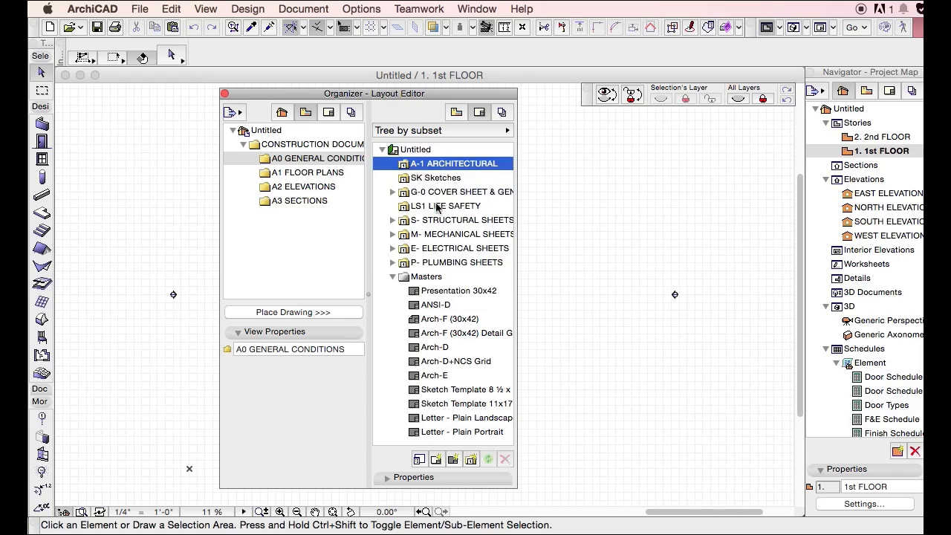
click(423, 480)
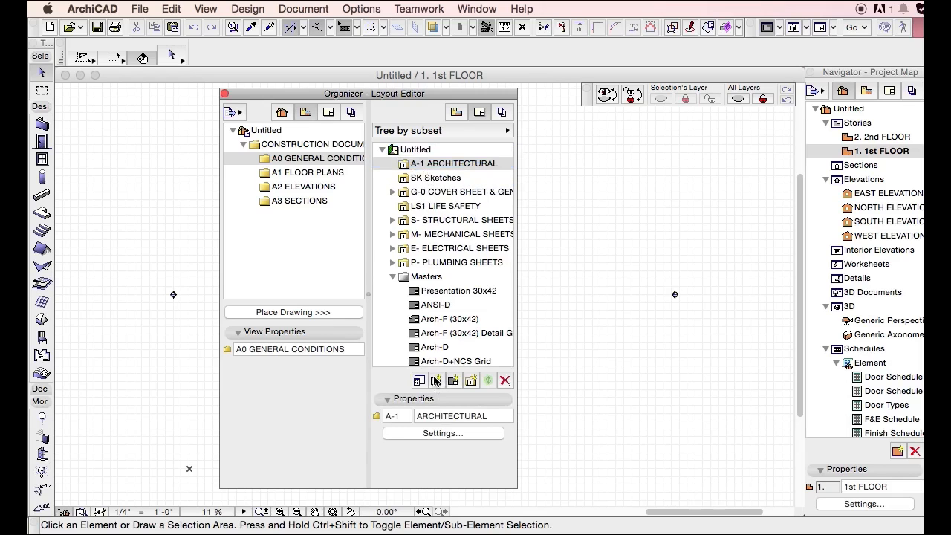
click(406, 417)
- Create a subset named GENERAL CONDITIONS inside the ARCHITECTURAL subset
click(445, 167)
click(471, 381)
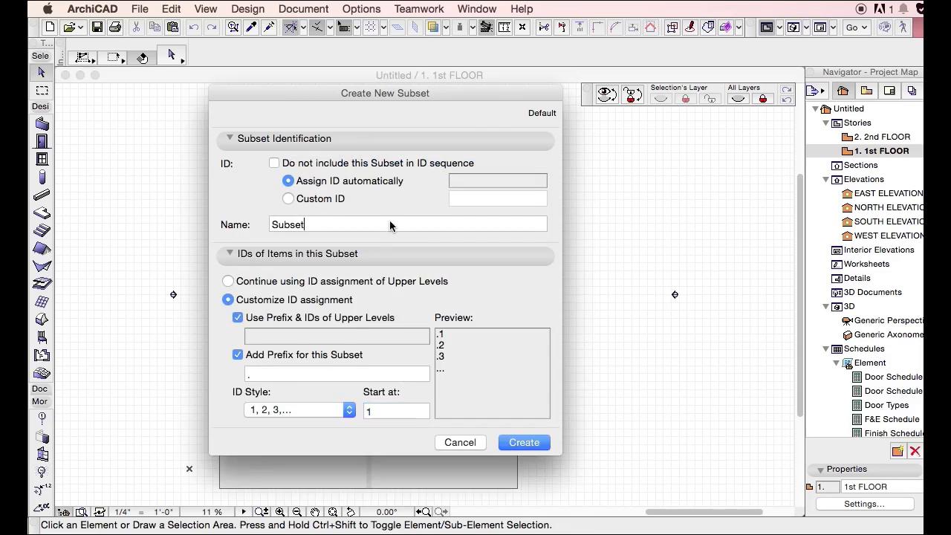
double_click(390, 222)
text(GENERAL CONDITIONS)
key(Return)
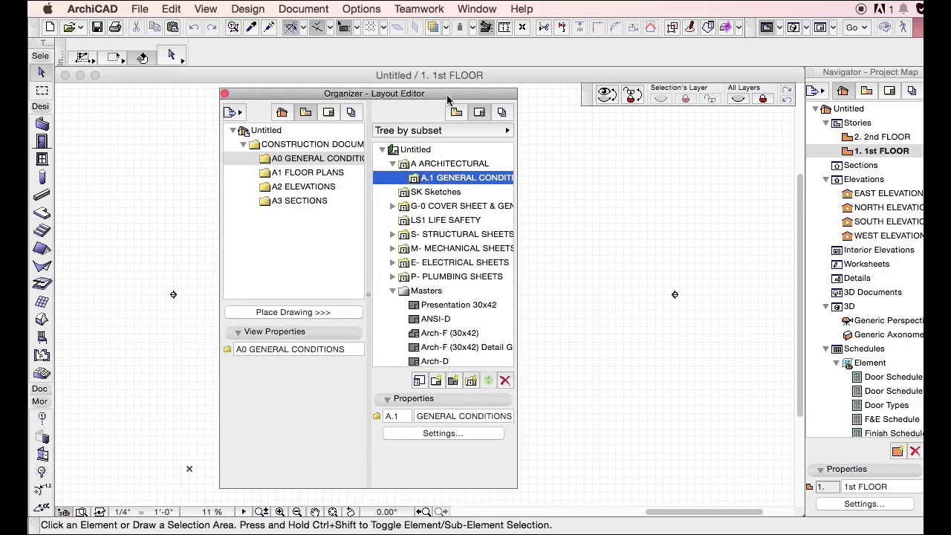
- Create a subset named FLOOR PLANS inside the ARCHITECTURAL subset
click(439, 165)
click(469, 381)
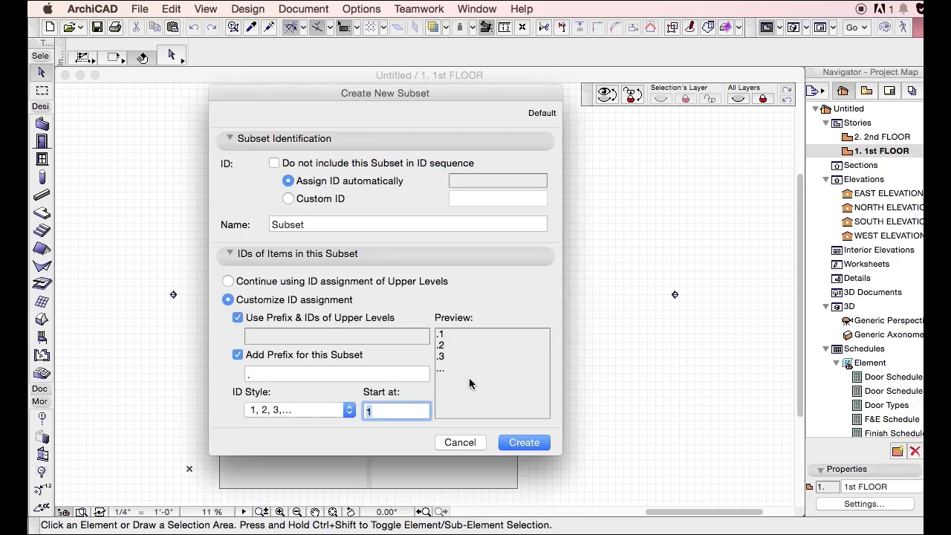
click(442, 231)
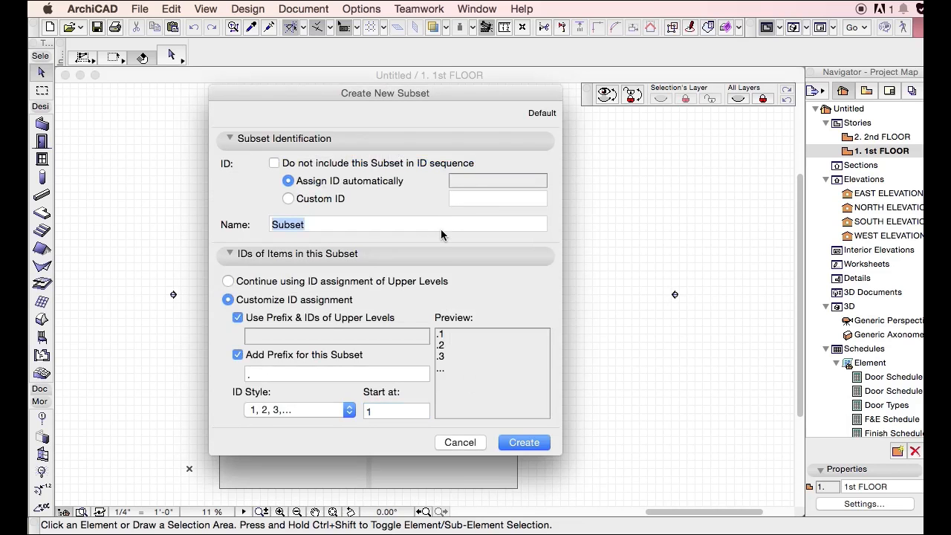
text(FLOOR PLA)
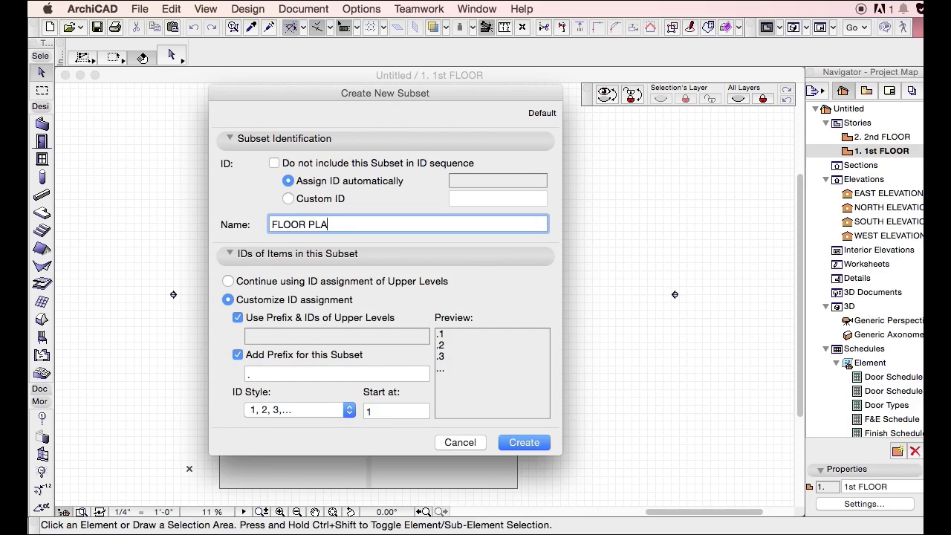
text(NS)
key(Return)
click(466, 164)
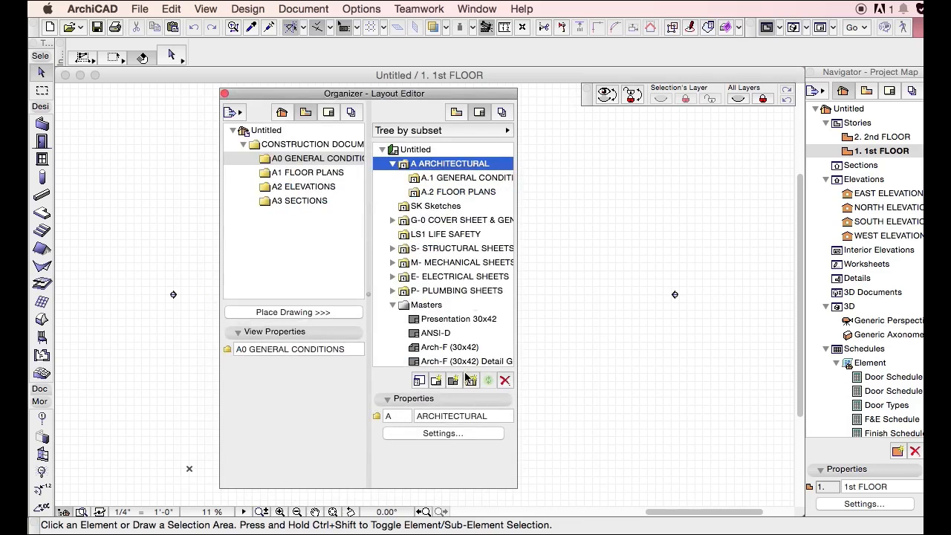
click(455, 433)
click(444, 224)
double_click(443, 224)
key(Return)
- Create a subset named ELEVATIONS inside the ARCHITECTURAL subset
right_click(466, 172)
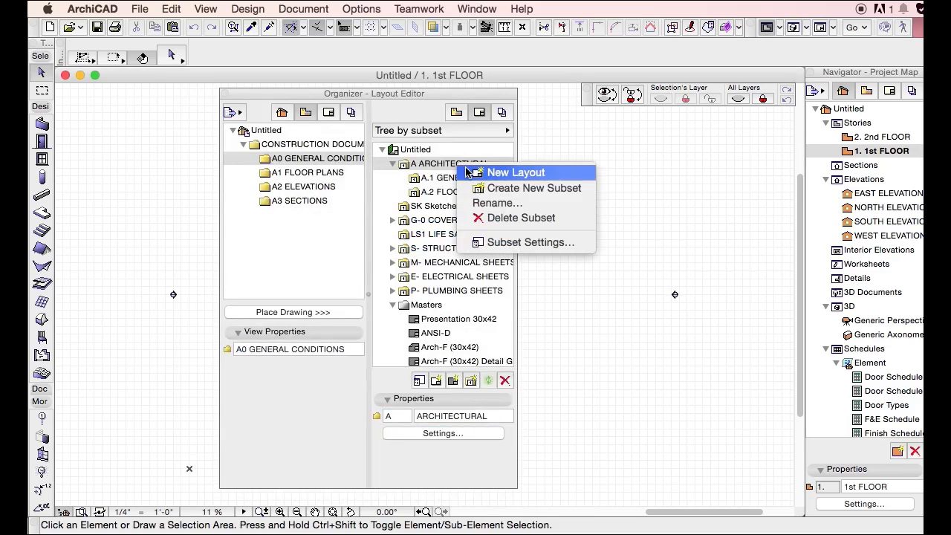
click(480, 187)
double_click(392, 227)
text(EELVATIONS)
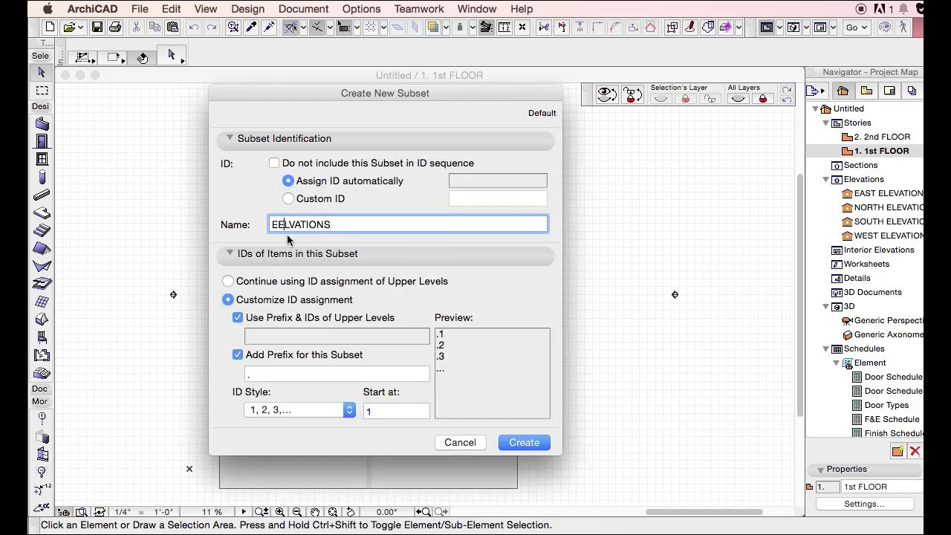
key(BackSpace)
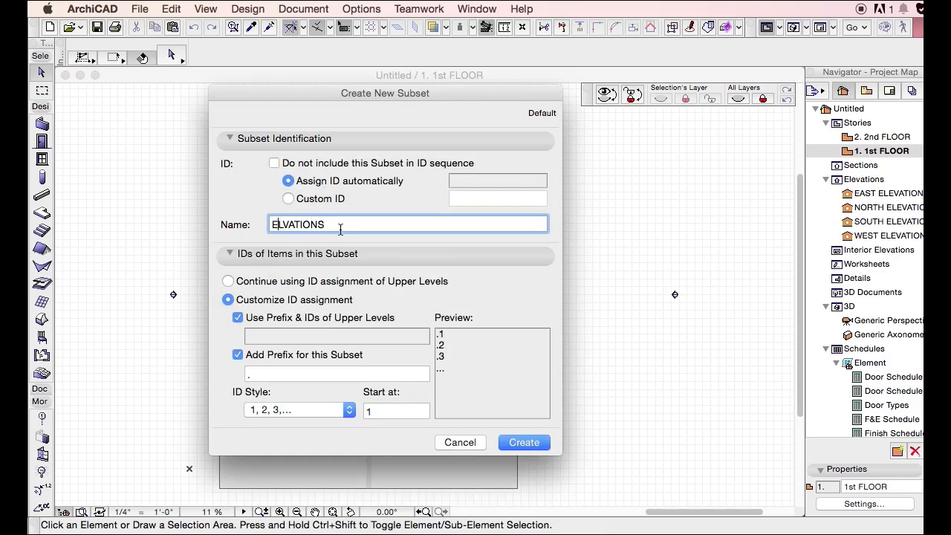
click(284, 224)
text(E)
key(Return)
- Create a subset named SECTIONS inside the ARCHITECTURAL subset
click(444, 166)
right_click(445, 169)
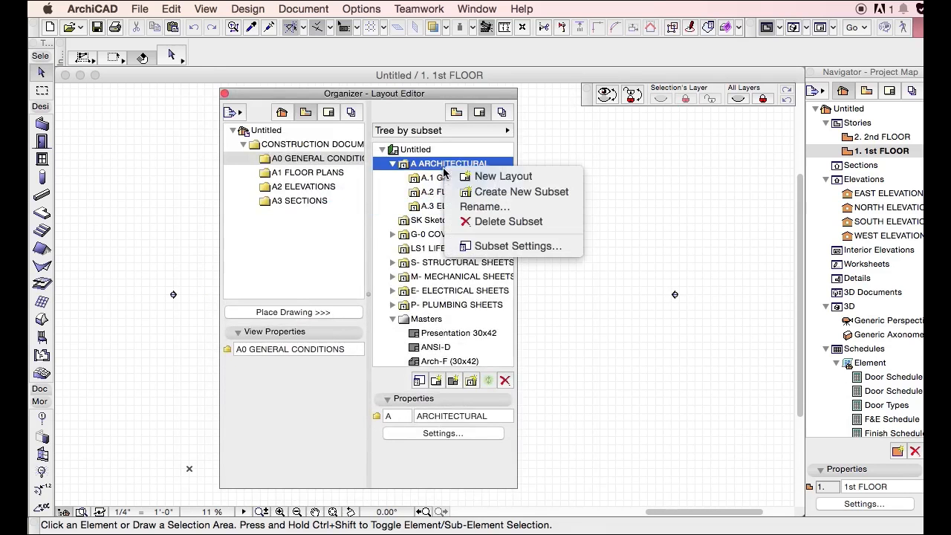
click(477, 193)
double_click(337, 219)
text(SECTION)
key(Return)
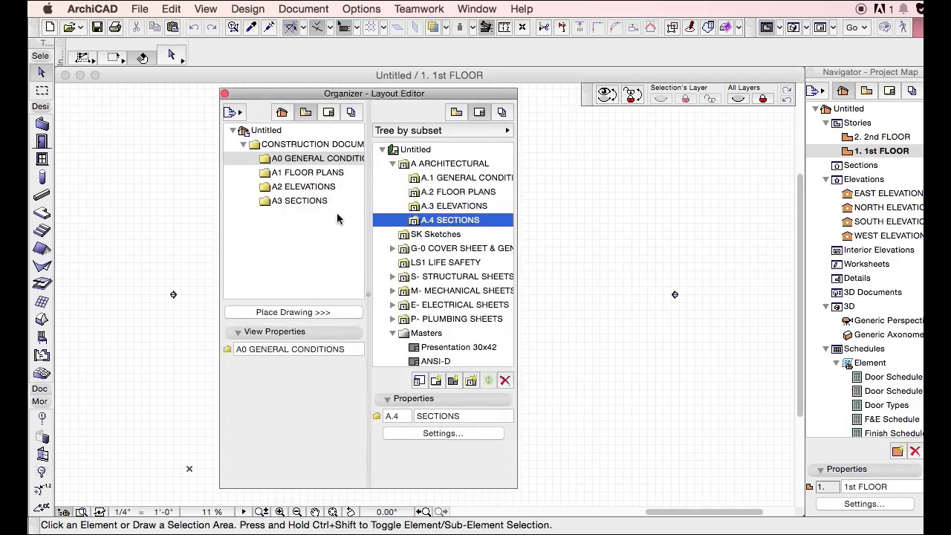
- Make the item IDs within the ARCHITECTURAL subset start at 0
click(461, 163)
click(434, 431)
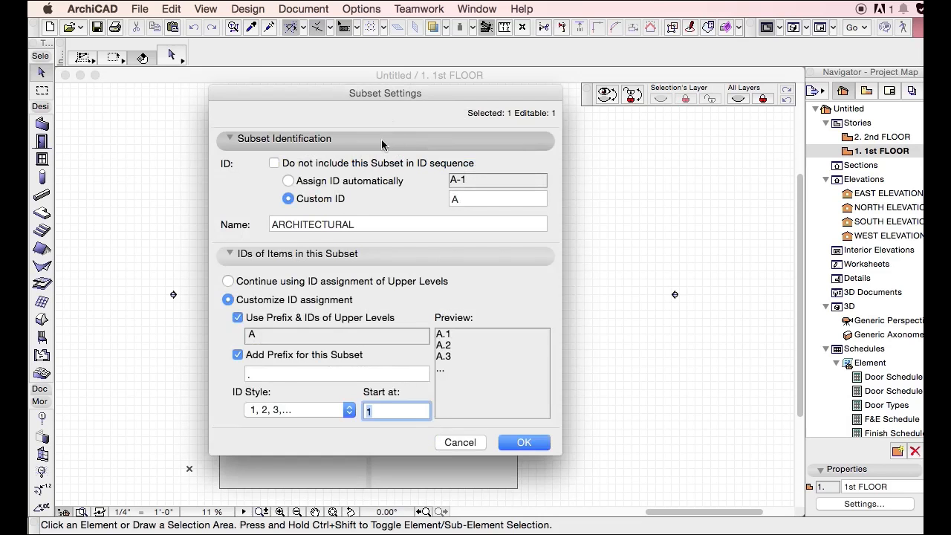
drag(381, 95, 687, 113)
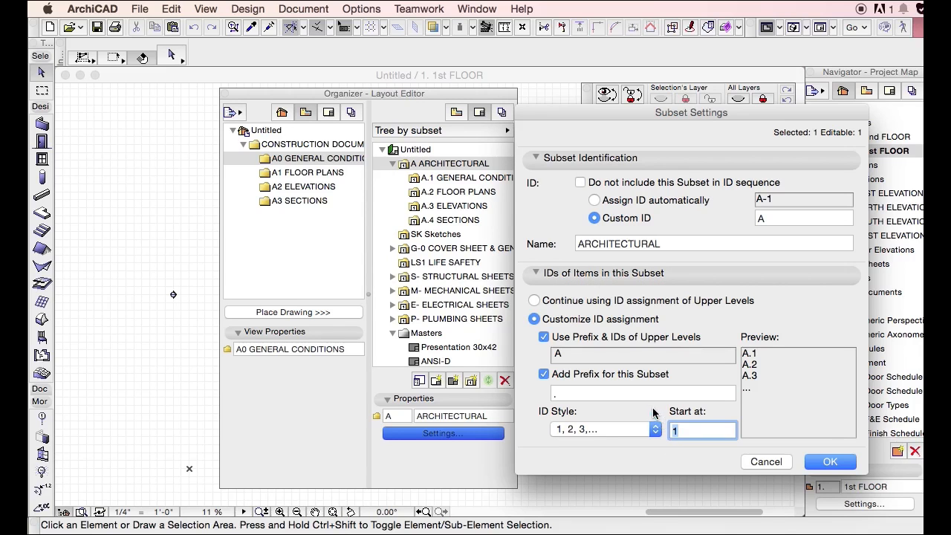
text(0)
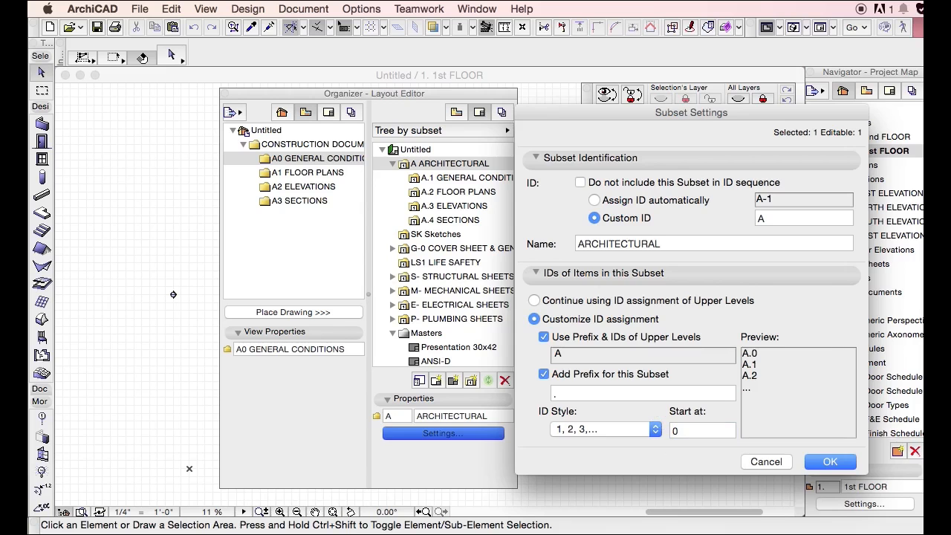
key(Return)
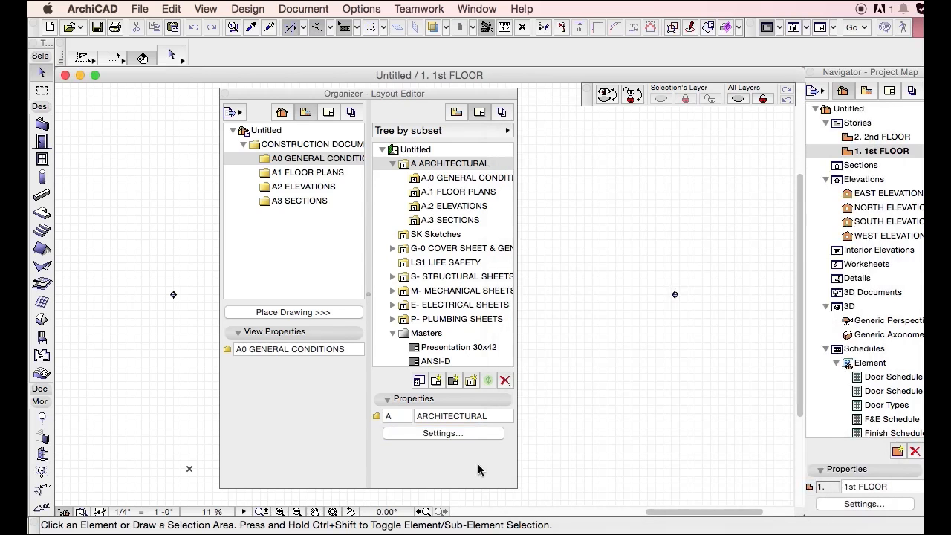
- Change the item ID style of the ARCHITECTURAL subset to 001, 002, 003
click(472, 434)
click(621, 437)
click(588, 454)
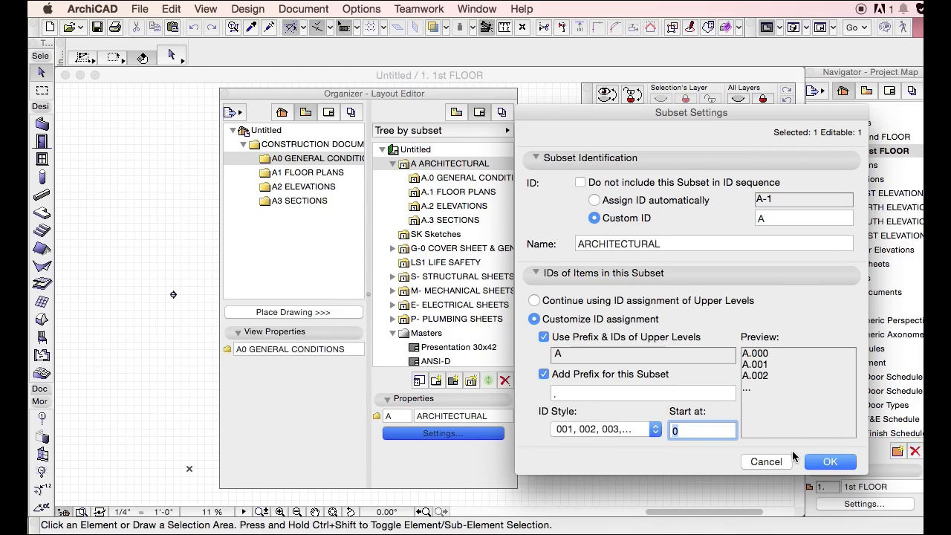
click(826, 462)
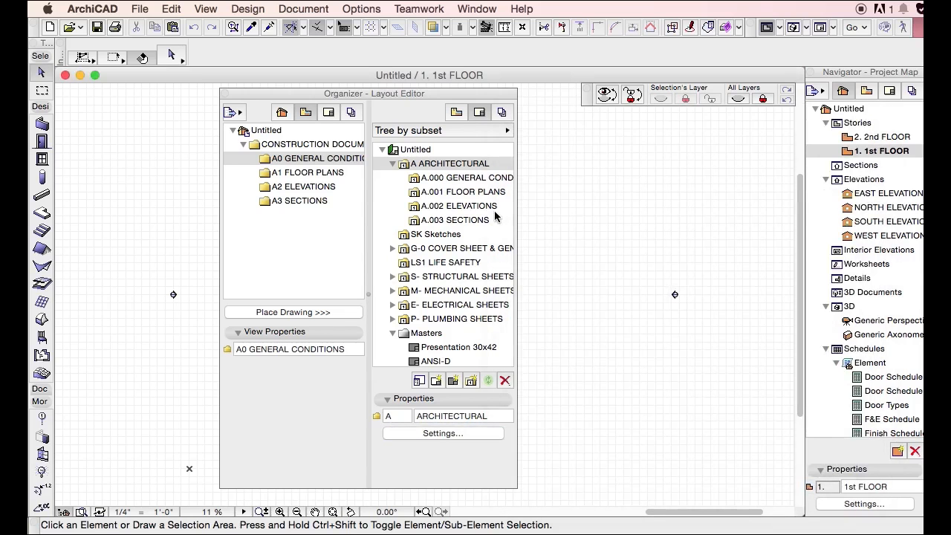
- Make the item IDs within the FLOOR PLANS subset start at 100
click(480, 194)
click(462, 435)
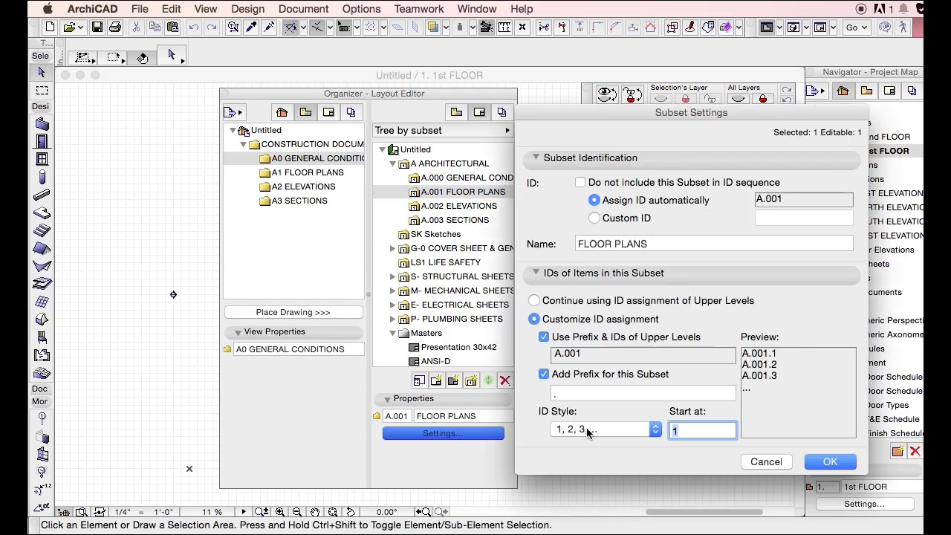
text(100)
key(Tab)
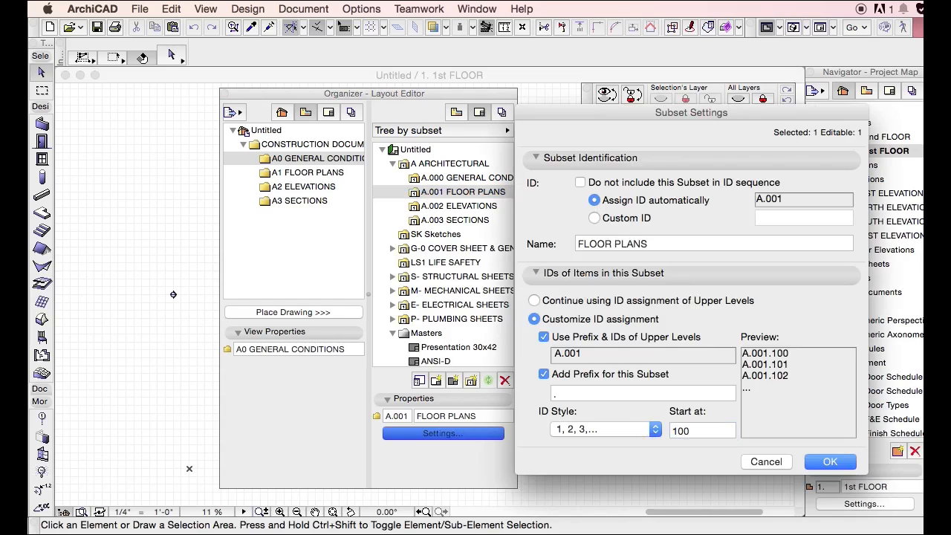
key(Return)
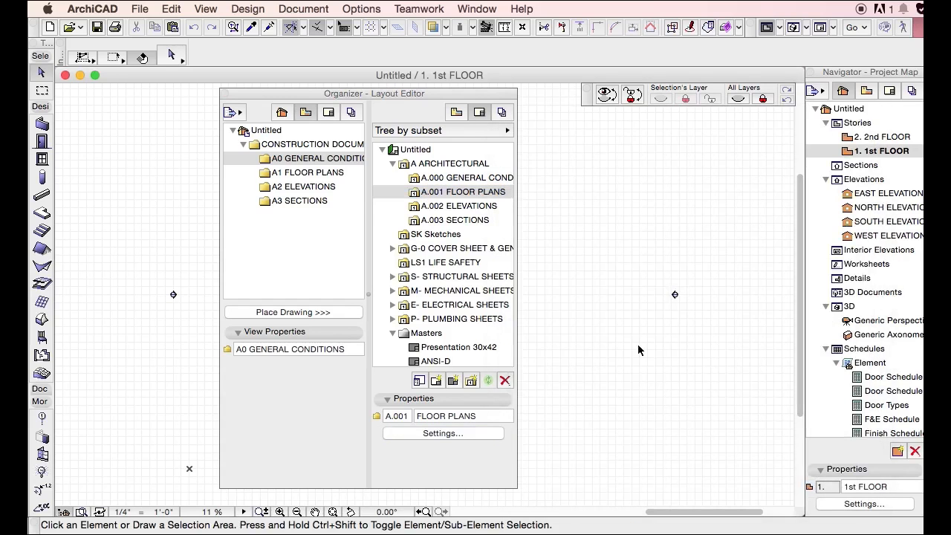
- Return the item ID style of the ARCHITECTURAL subset to 1, 2, 3
click(465, 164)
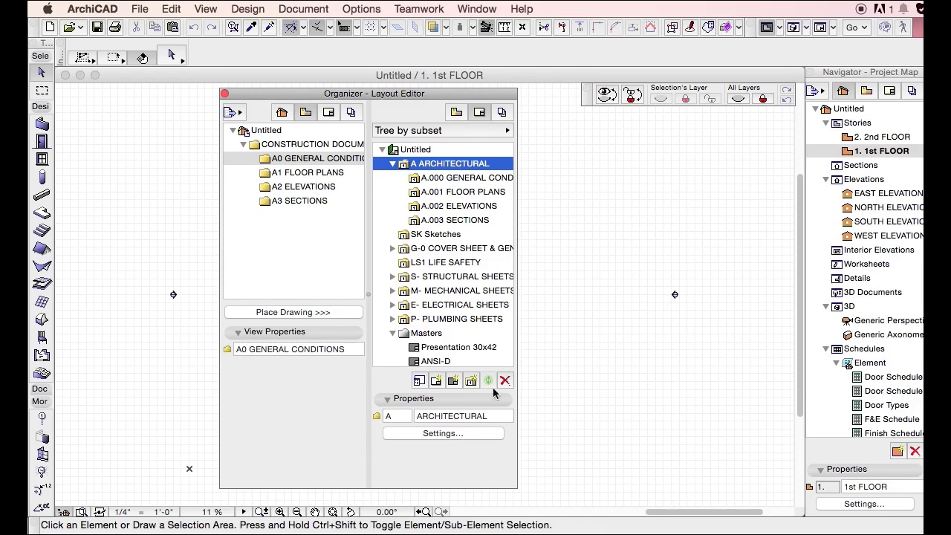
click(473, 434)
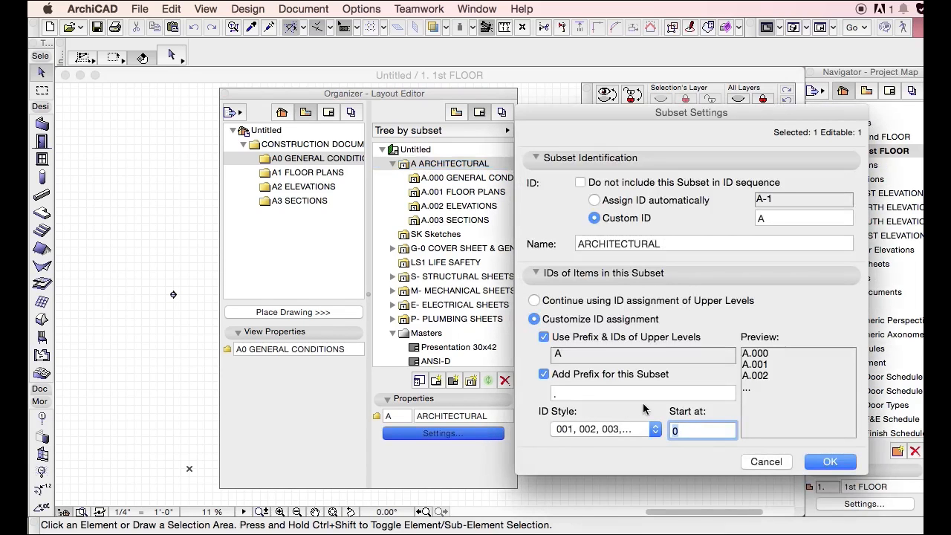
click(616, 301)
click(618, 321)
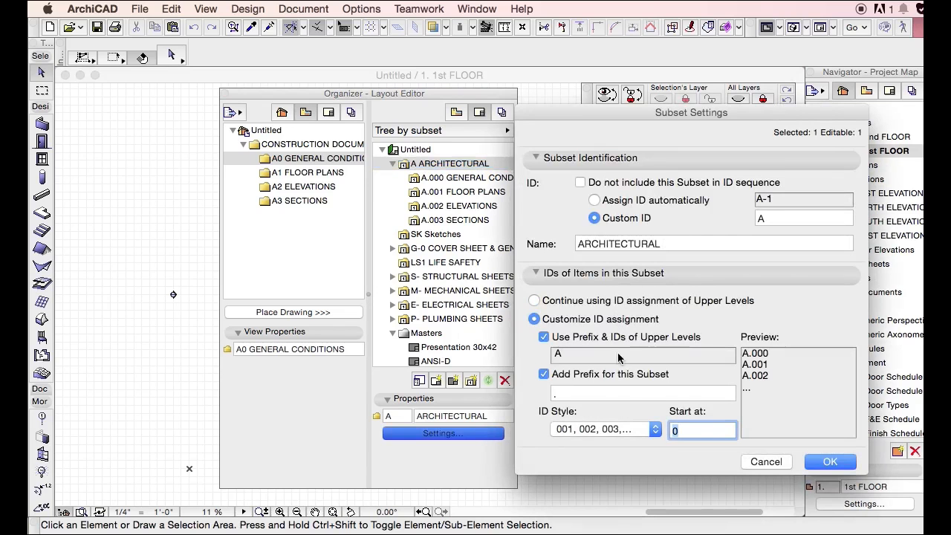
click(609, 431)
click(587, 402)
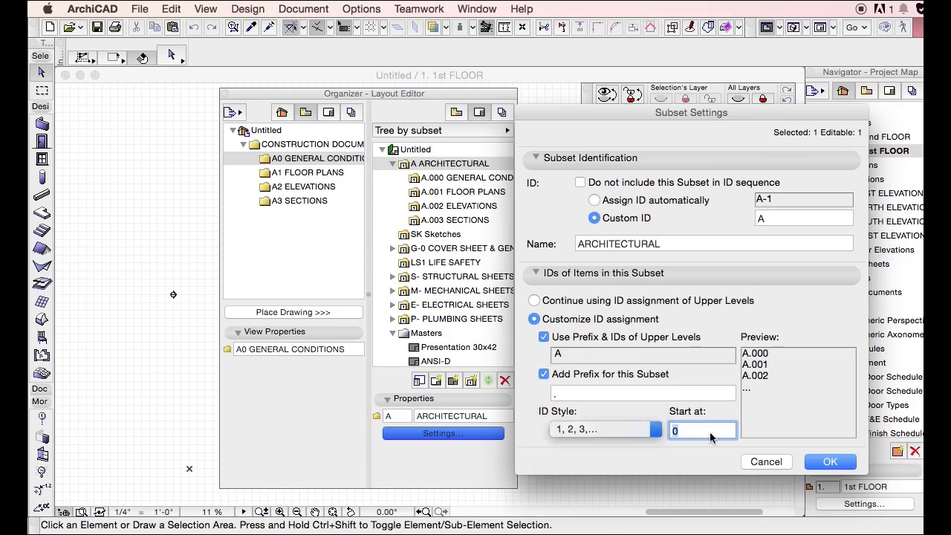
click(830, 463)
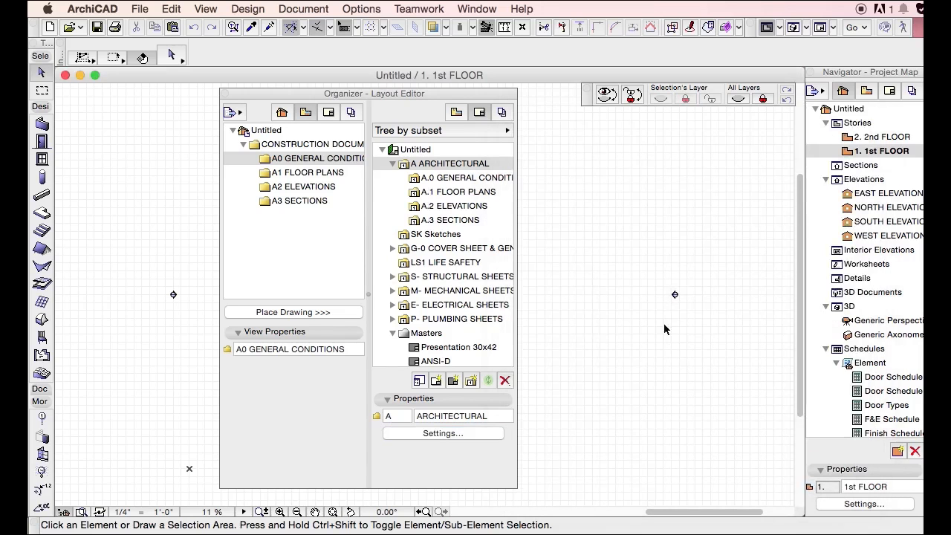
- Turn off the added prefix for the GENERAL CONDITIONS subset and start its item IDs at 100
click(459, 179)
click(461, 431)
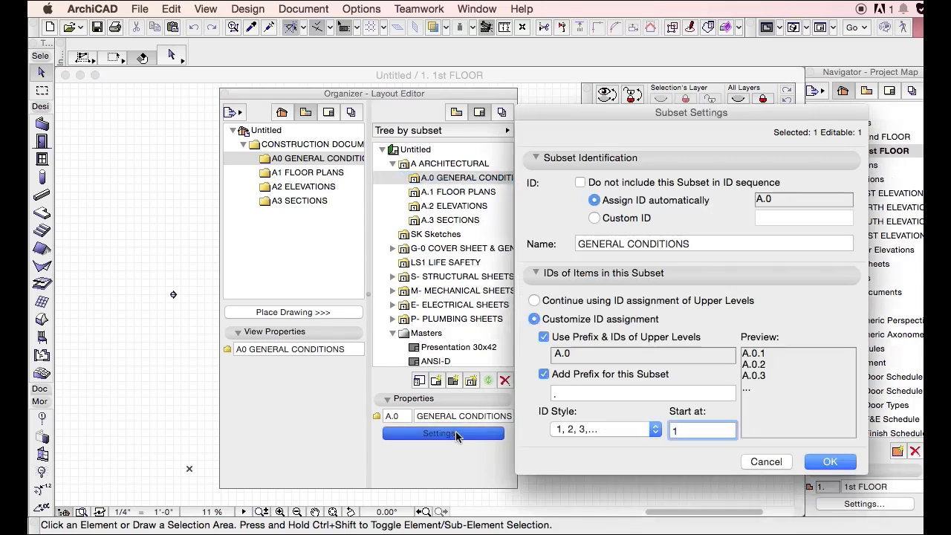
click(595, 377)
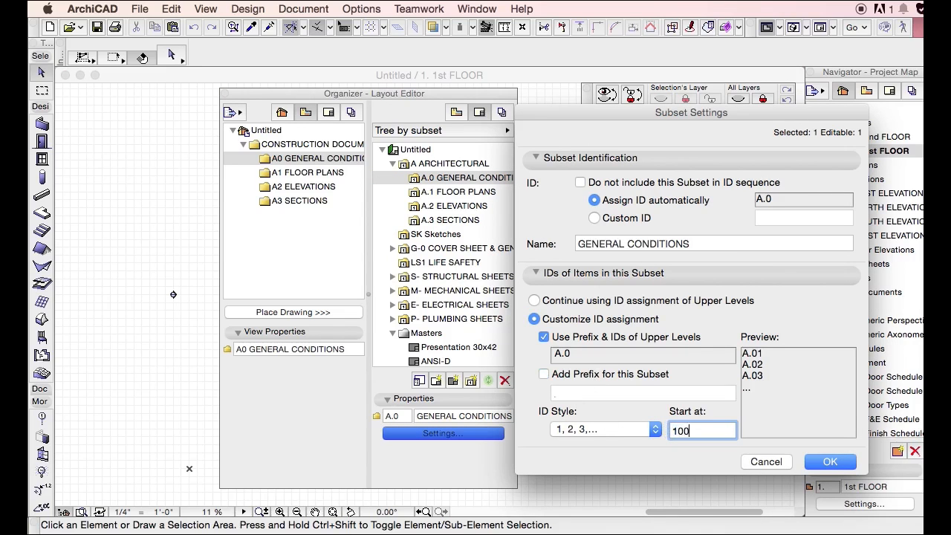
text(100)
key(Tab)
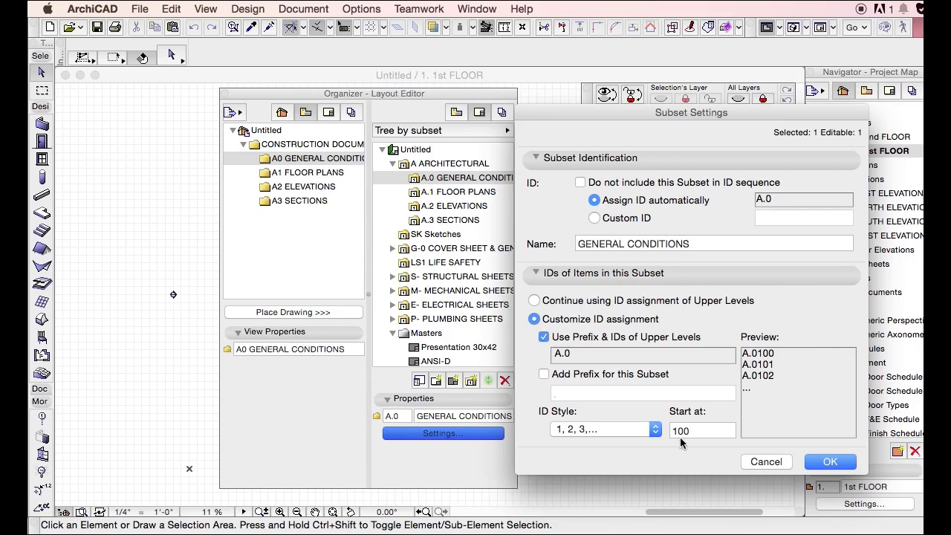
- Set the GENERAL CONDITIONS subset's item ID style to 001, 002, 003 and its starting number to 0
click(631, 435)
click(631, 446)
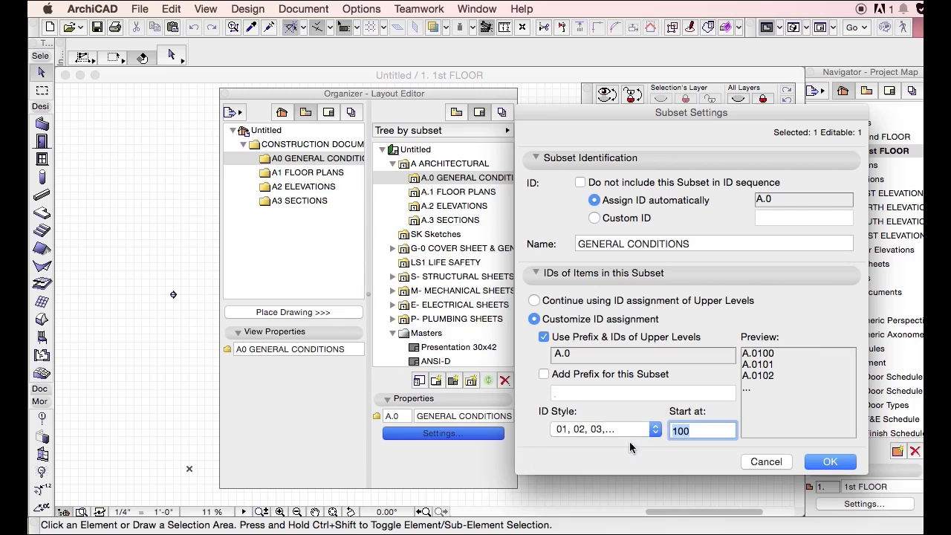
click(624, 432)
click(624, 444)
drag(700, 434, 667, 432)
text(0)
key(Tab)
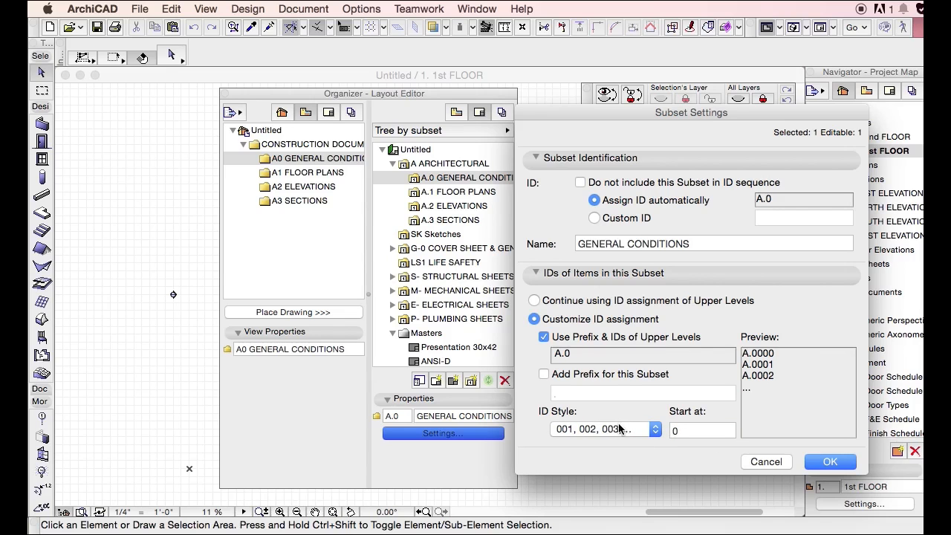
- Have the GENERAL CONDITIONS subset continue using the ID assignment of upper levels
click(582, 301)
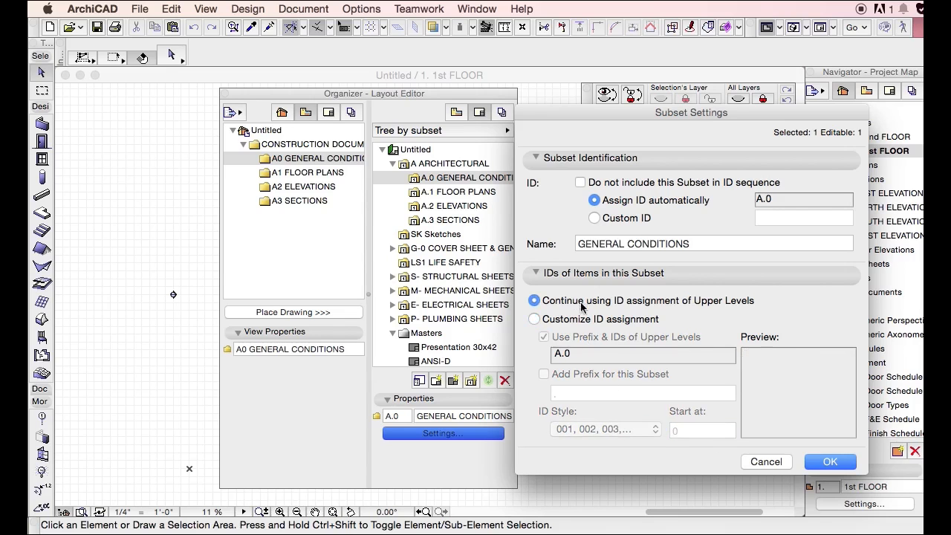
key(Return)
- Create a layout named GENERAL CONDITIONS in the GENERAL CONDITIONS subset with the Arch-F (30x42) master
click(436, 381)
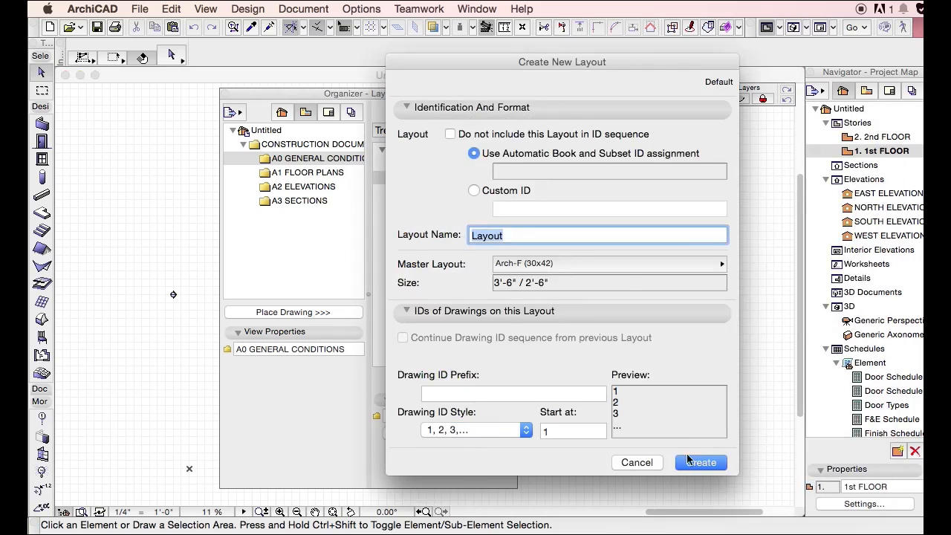
drag(506, 63, 639, 81)
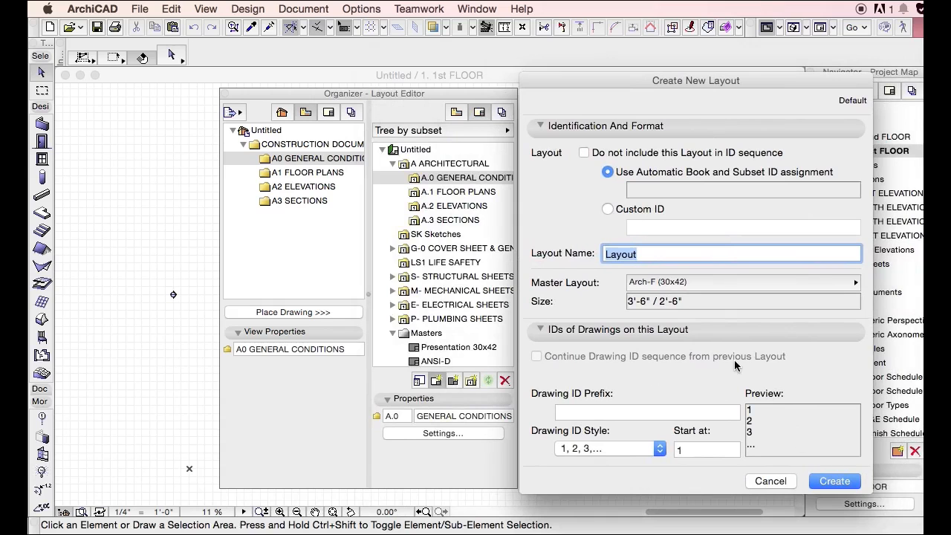
text(GENERAL CONDITIONS)
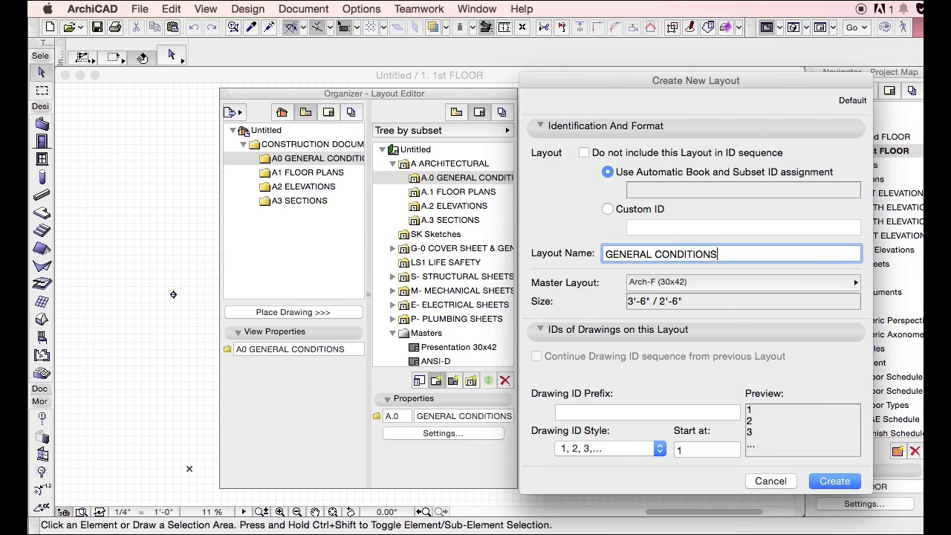
key(Return)
- Expand the GENERAL CONDITIONS subset and select its GENERAL CONDITIONS layout to check the assigned ID
drag(455, 333, 455, 191)
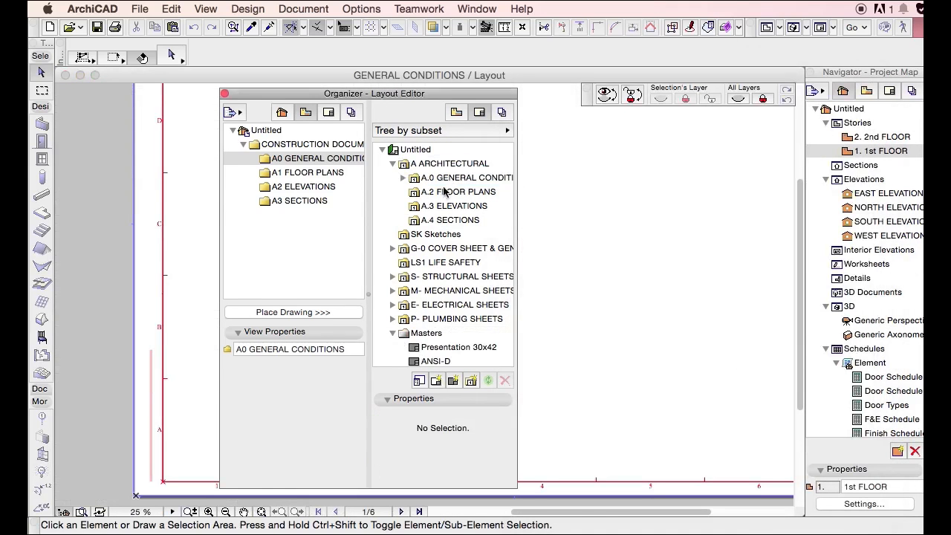
click(403, 178)
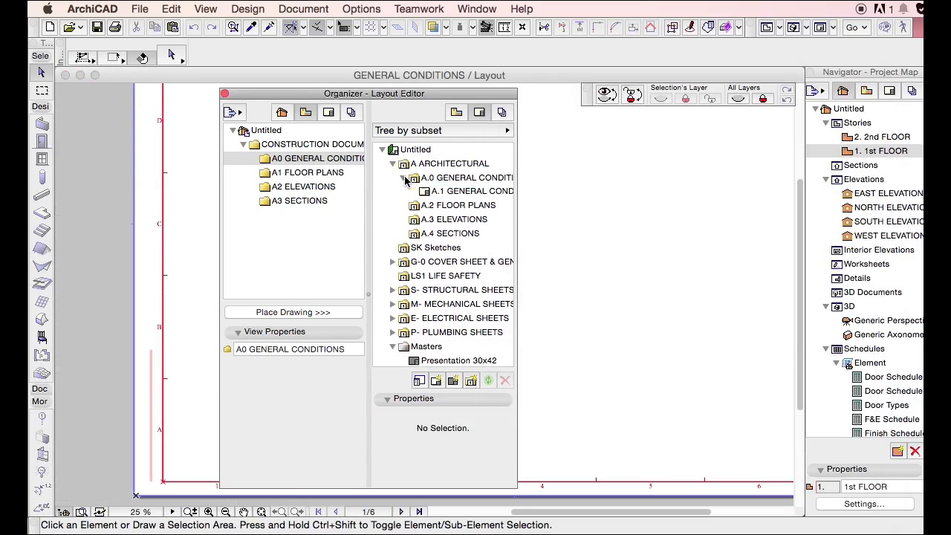
click(460, 195)
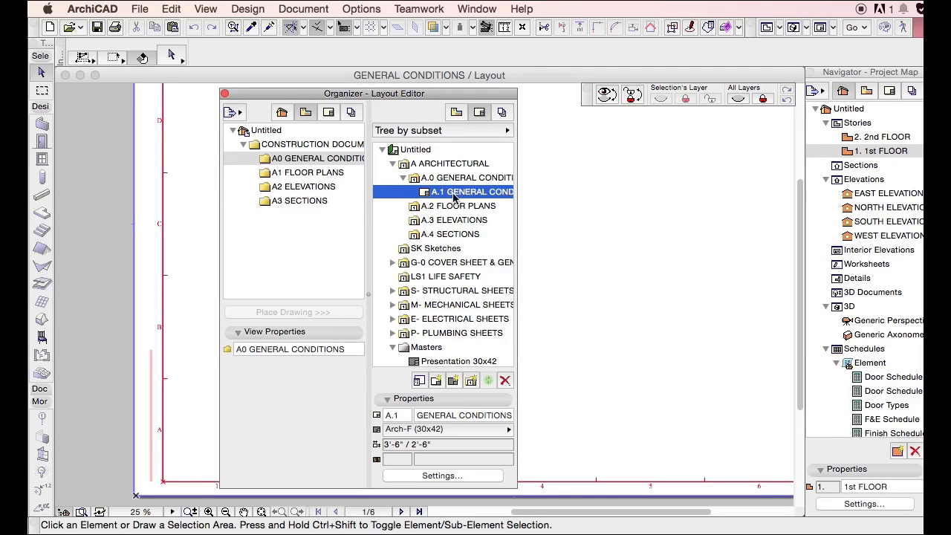
- Clear the starting number for drawing IDs in the settings of the GENERAL CONDITIONS layout
click(456, 476)
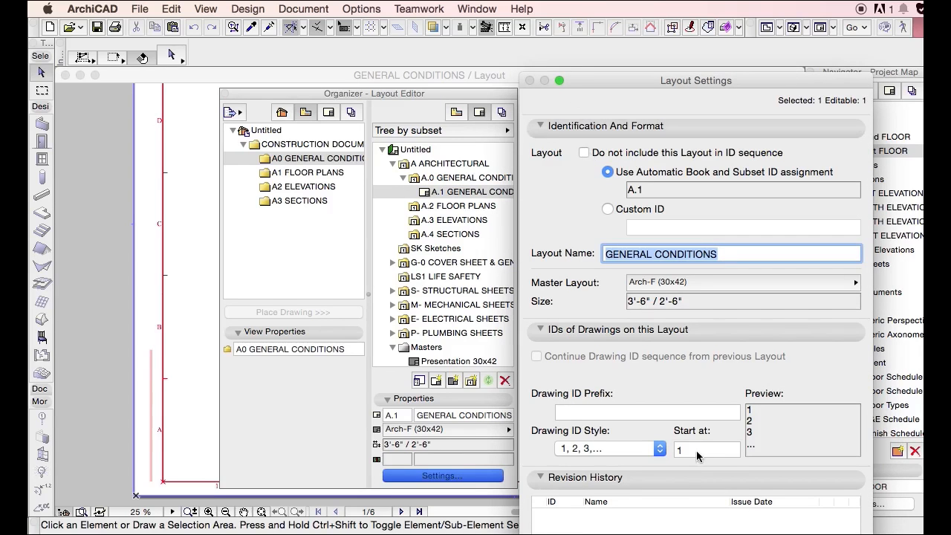
click(697, 451)
key(BackSpace)
key(Return)
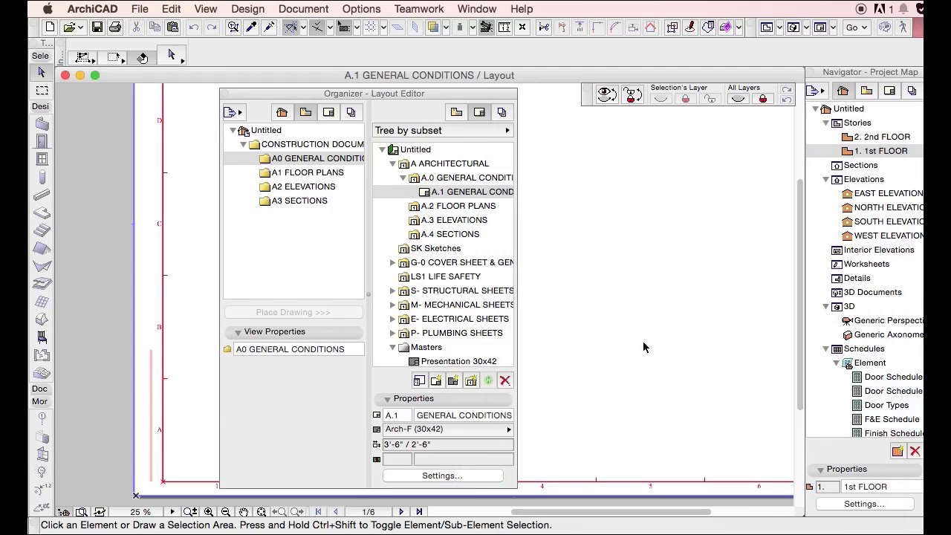
- Switch the GENERAL CONDITIONS subset to a customized ID assignment for its items
click(457, 179)
click(461, 436)
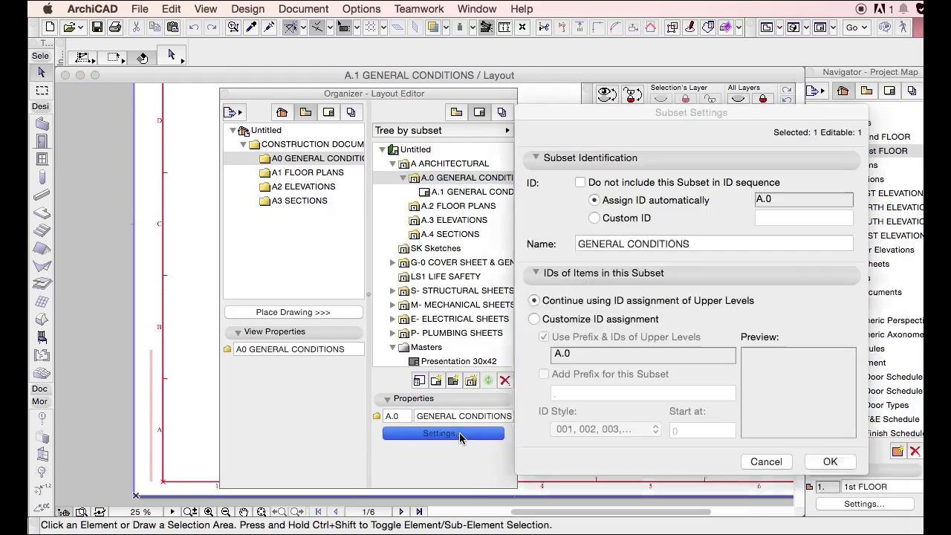
click(622, 319)
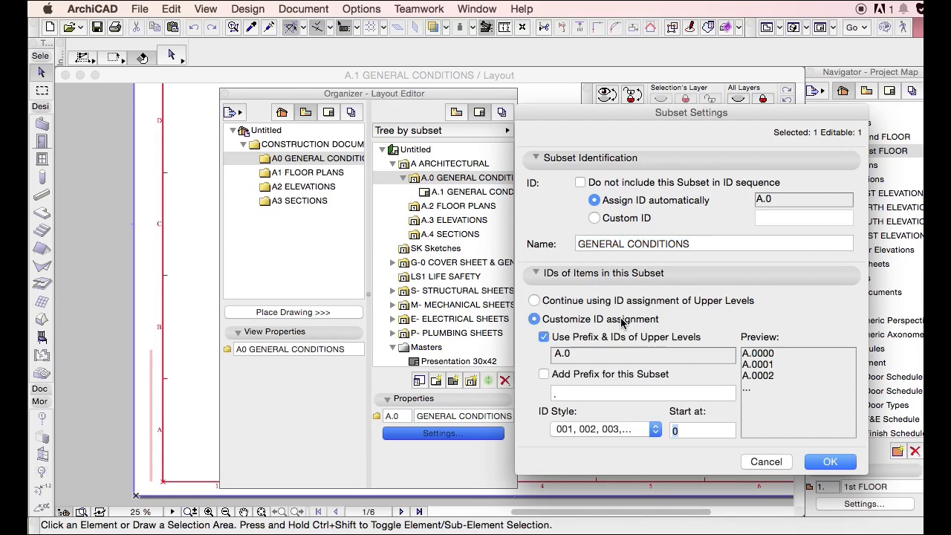
key(Return)
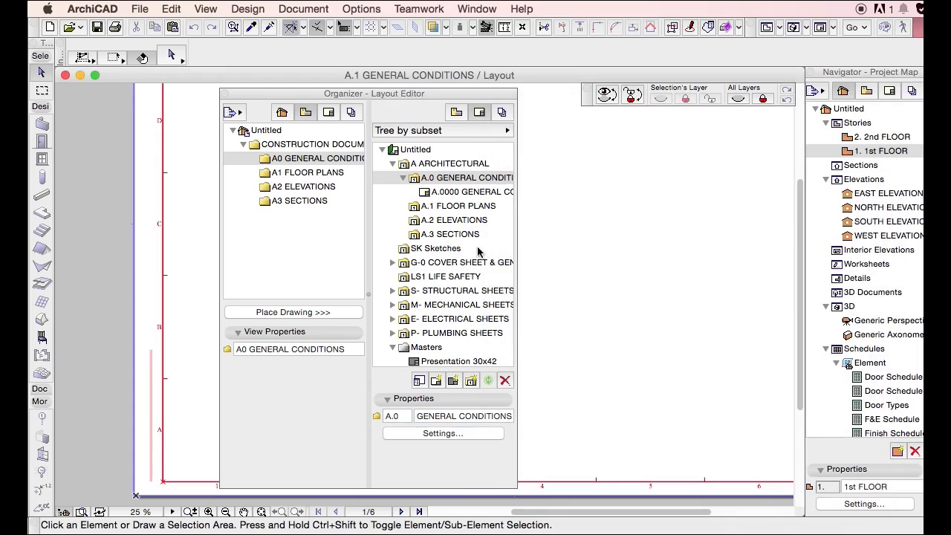
- Set the GENERAL CONDITIONS subset's item ID style to 01, 02, 03
click(476, 434)
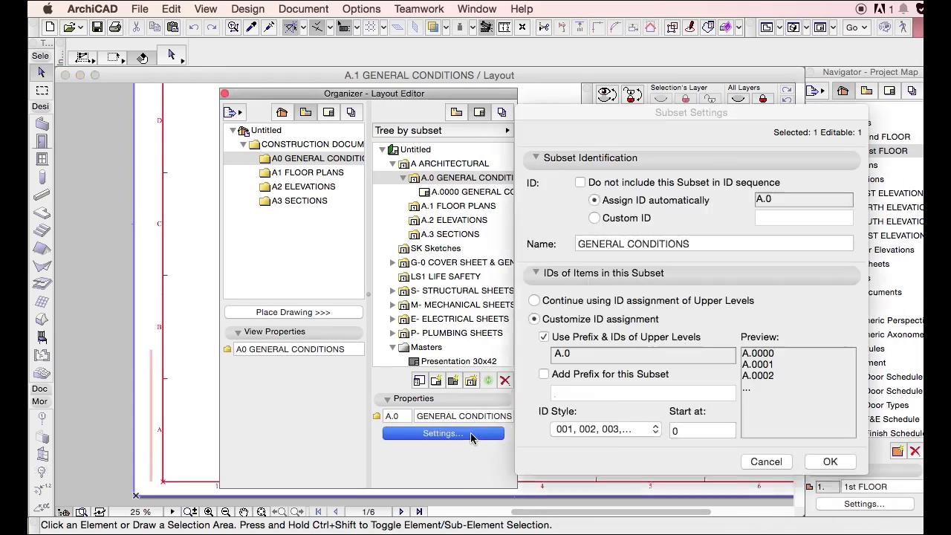
click(618, 430)
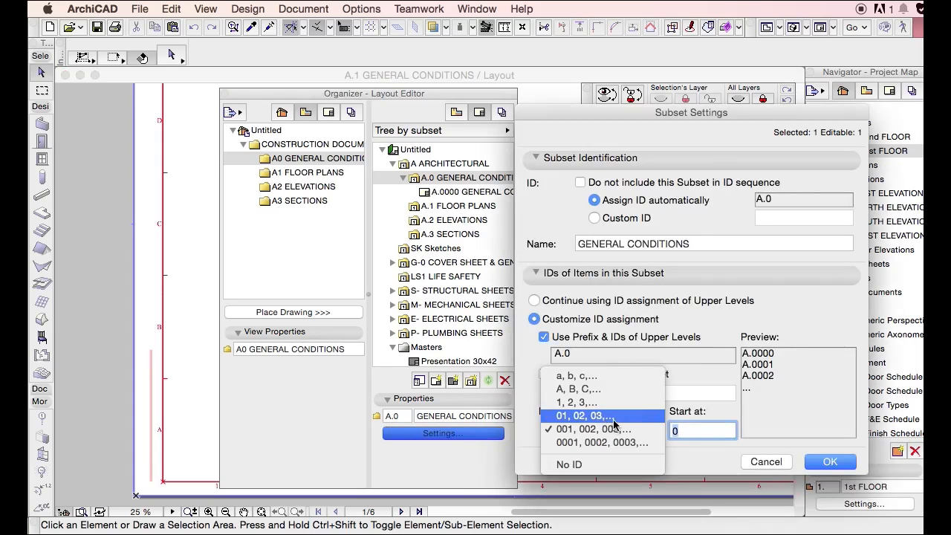
click(620, 418)
key(Return)
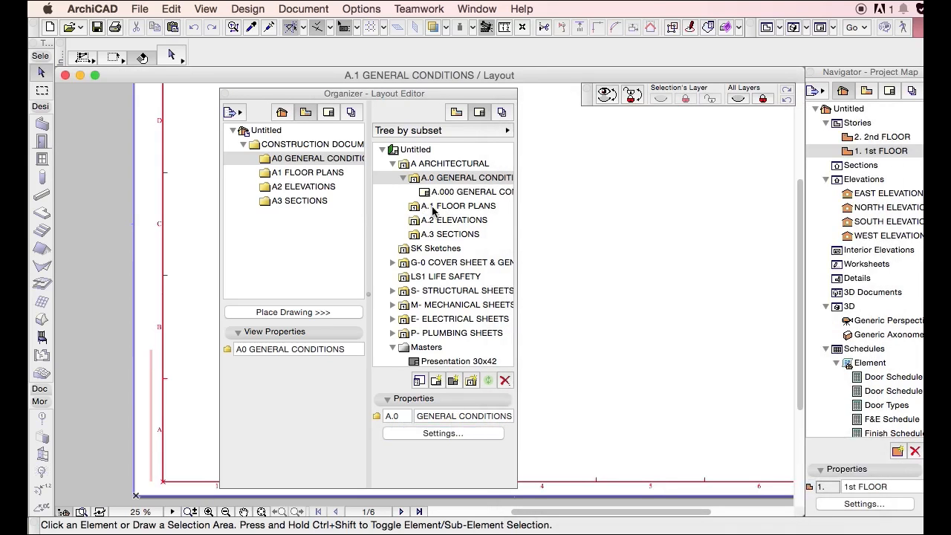
- Duplicate the GENERAL CONDITIONS layout three times in its subset, and copy all four layouts into the FLOOR PLANS subset
alt+drag(433, 193, 447, 229)
alt+drag(448, 232, 449, 234)
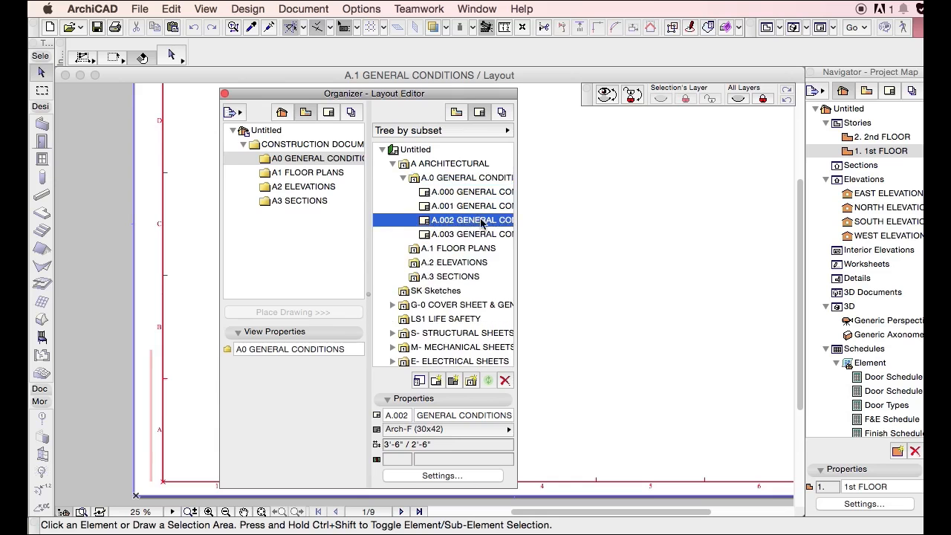
click(446, 234)
shift+click(442, 192)
alt+drag(442, 192, 435, 249)
click(406, 250)
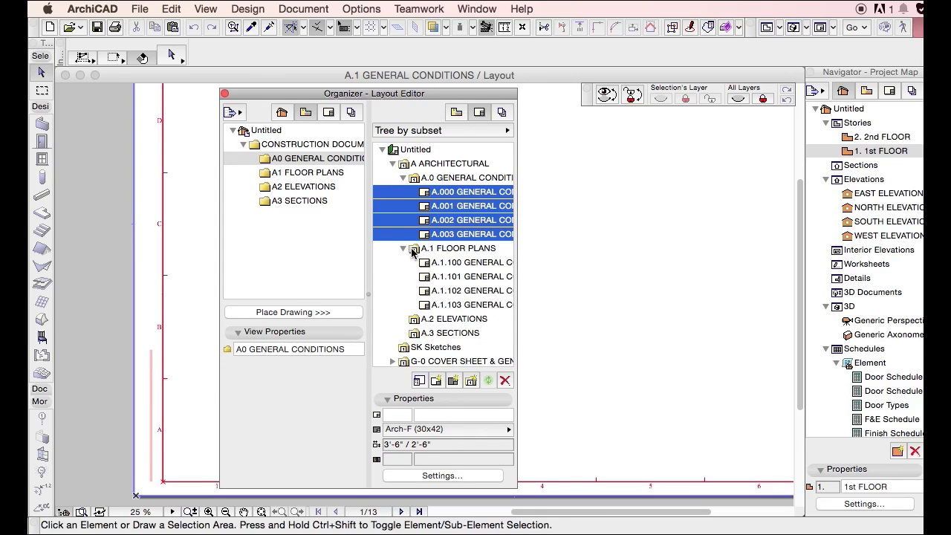
- Configure the FLOOR PLANS subset's item IDs without the added subset prefix, in 01, 02, 03 style, starting at 0
click(459, 250)
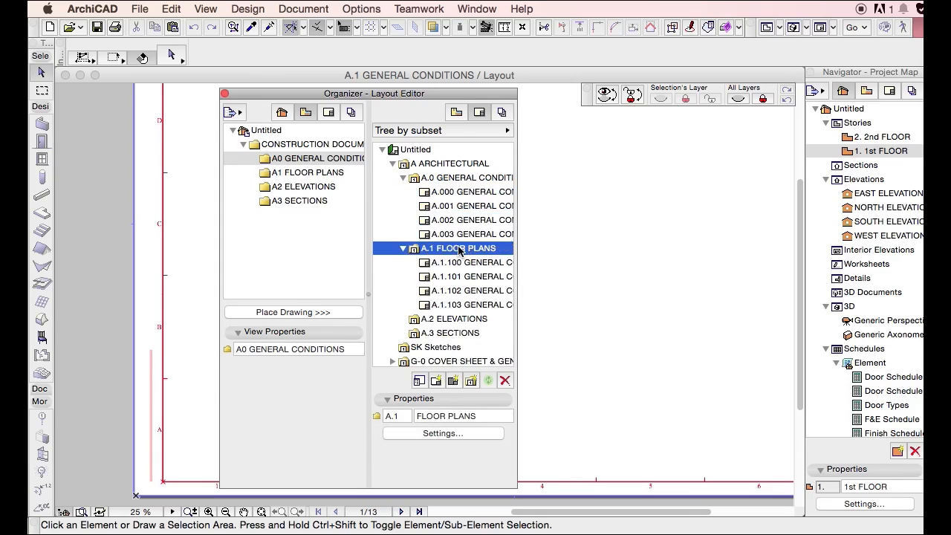
click(477, 434)
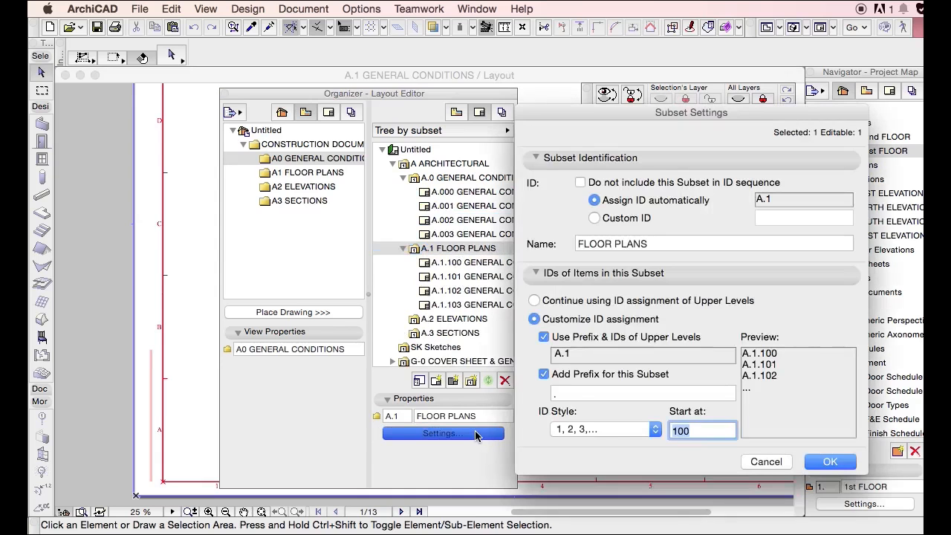
click(573, 374)
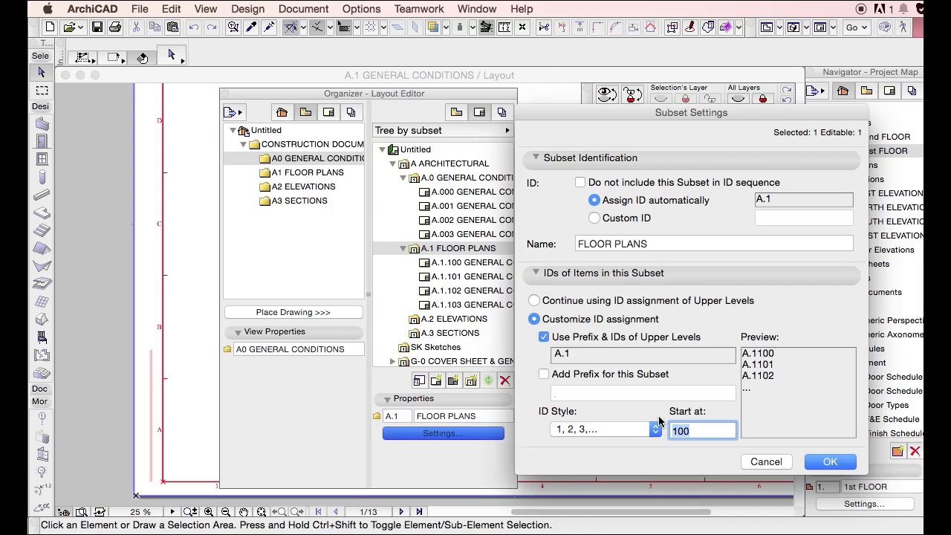
text(0)
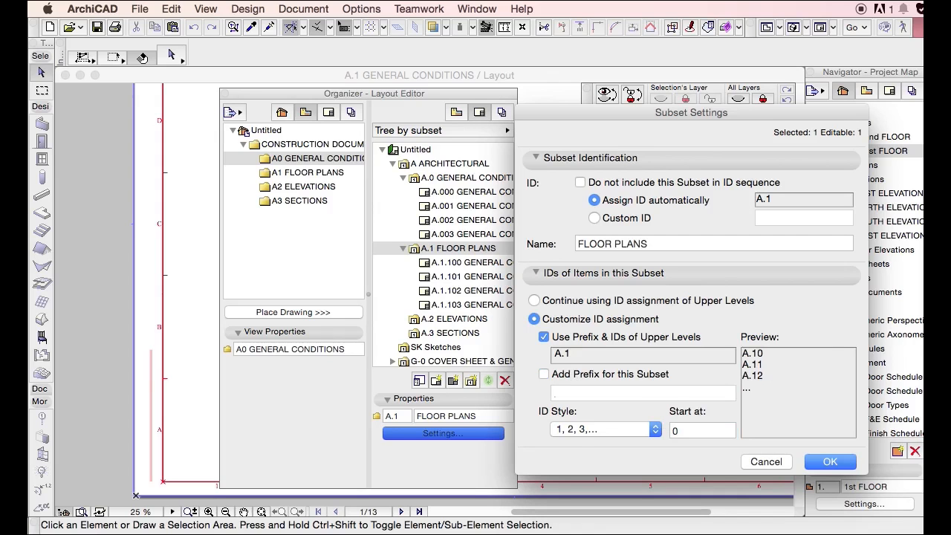
click(656, 429)
click(609, 442)
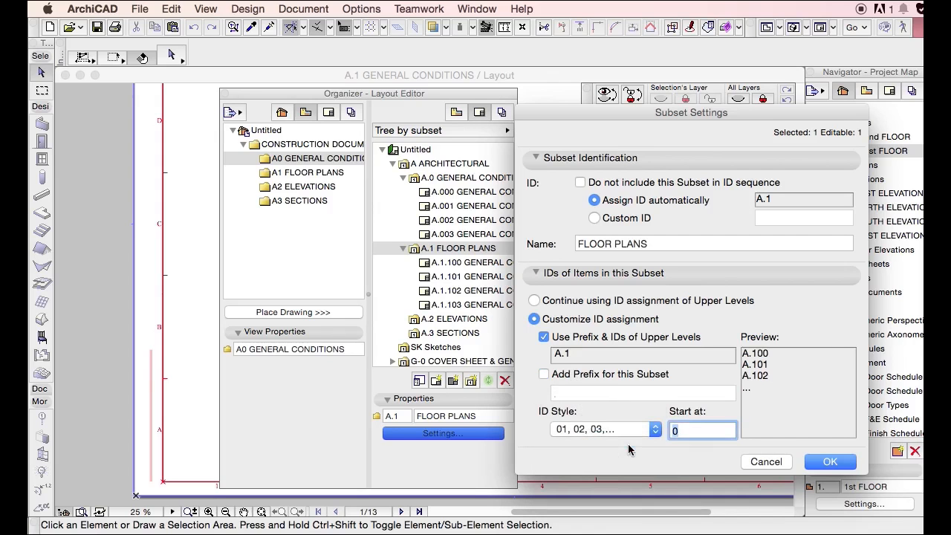
click(830, 462)
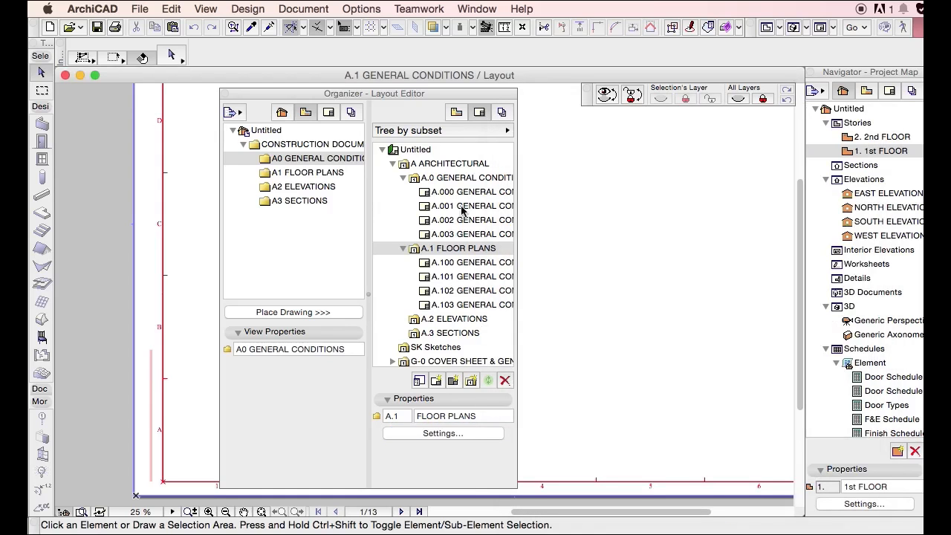
- Copy the four FLOOR PLANS layouts into the ELEVATIONS subset and expand it
click(460, 264)
shift+click(459, 304)
drag(457, 306, 453, 321)
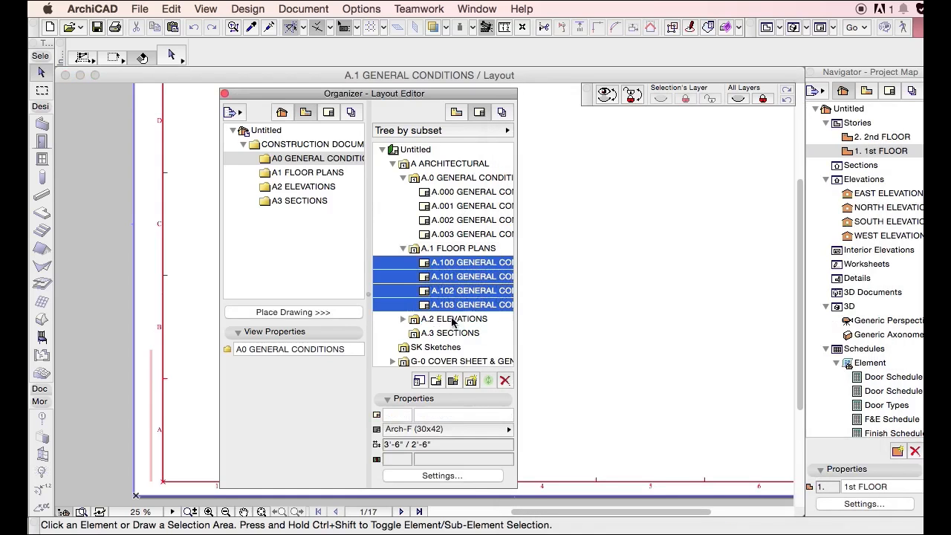
click(402, 320)
- Remove the added subset prefix from the ELEVATIONS item IDs and set their ID style to 01, 02, 03
scroll(446, 289, down, 2)
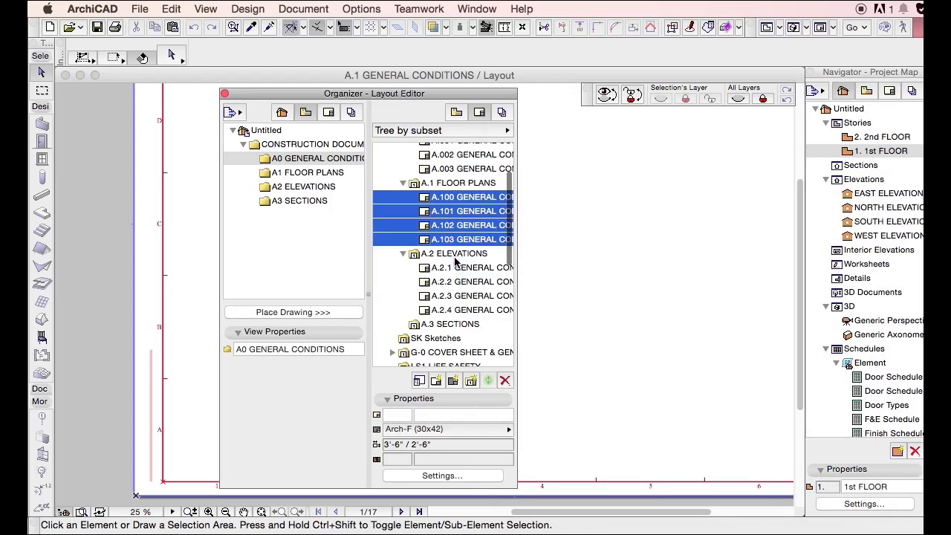
click(455, 257)
click(446, 434)
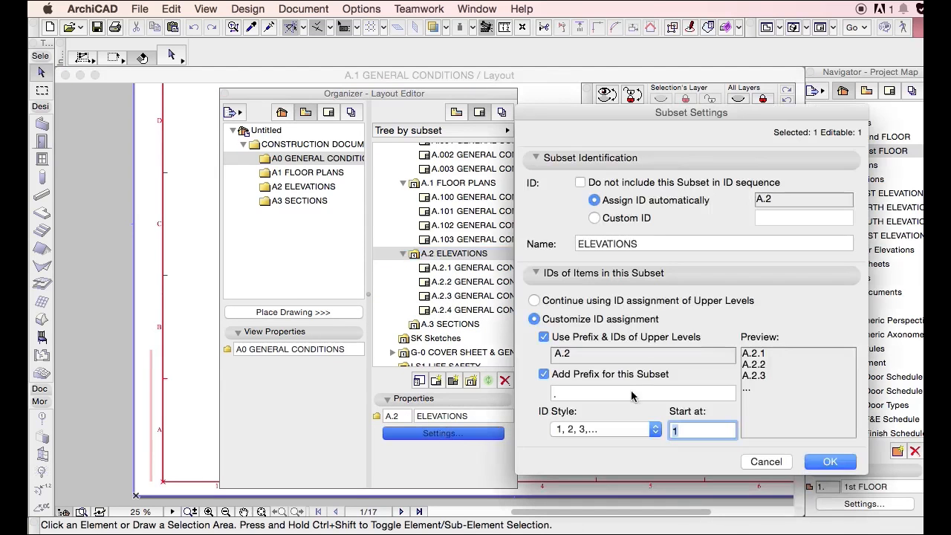
click(608, 431)
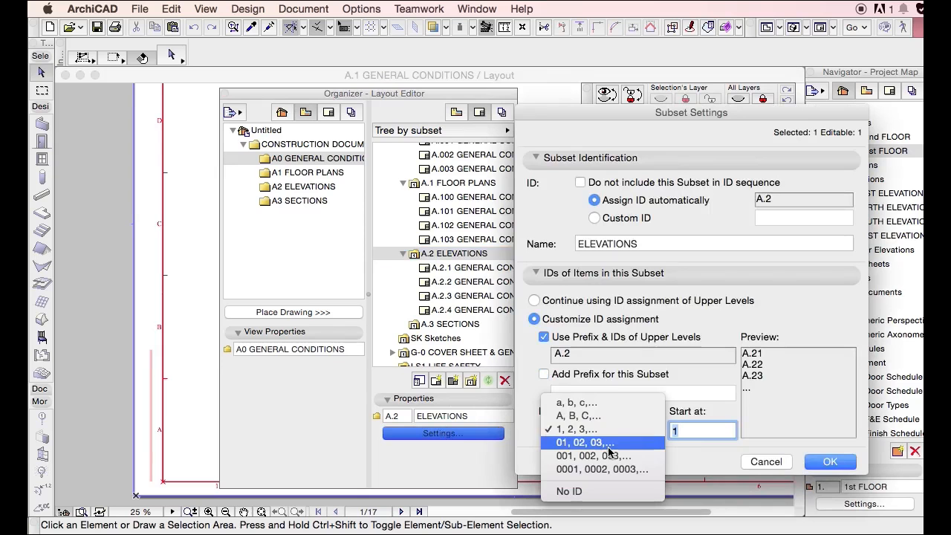
click(608, 457)
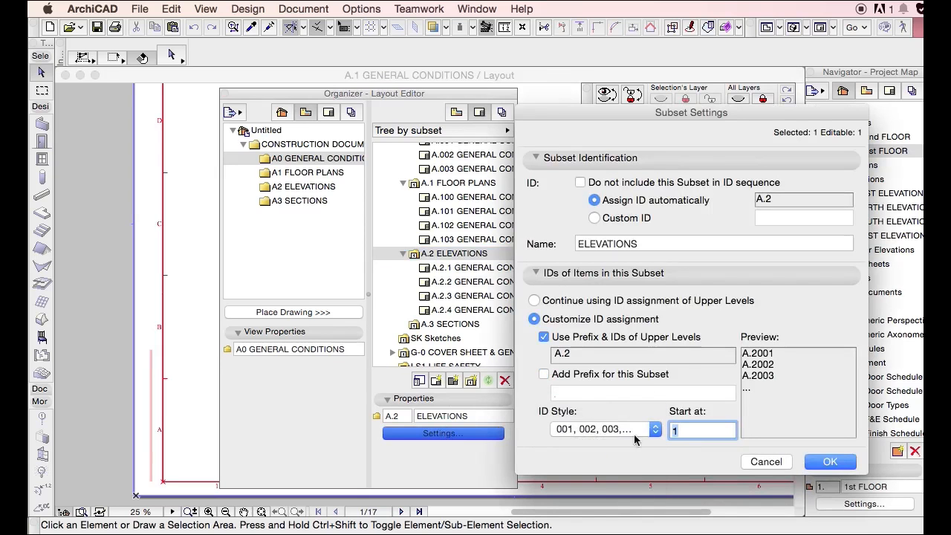
click(623, 431)
click(611, 417)
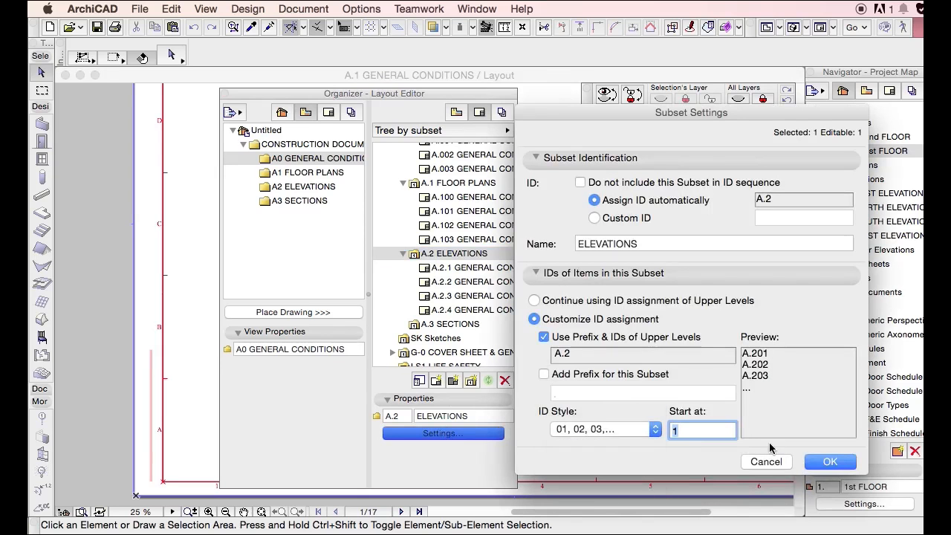
click(825, 462)
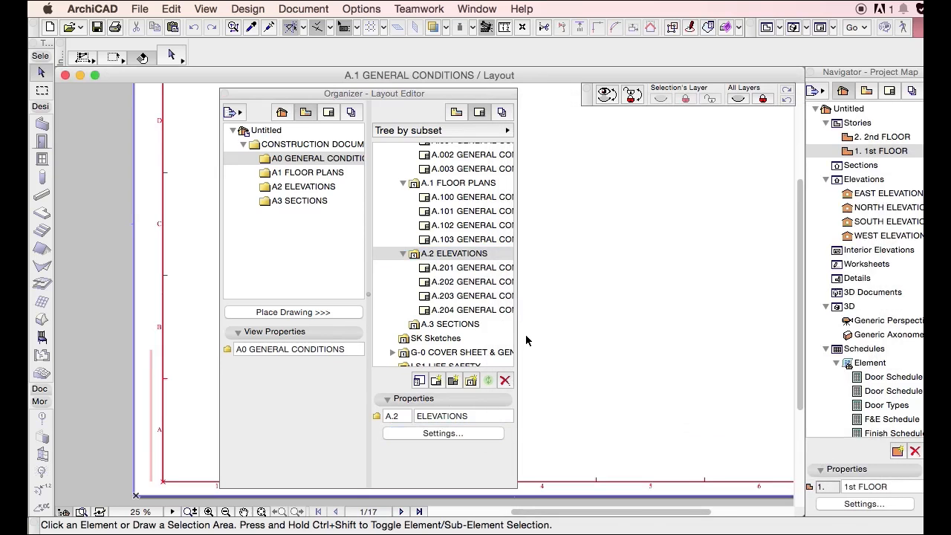
- Copy the four ELEVATIONS layouts into the SECTIONS subset and expand it
right_click(460, 256)
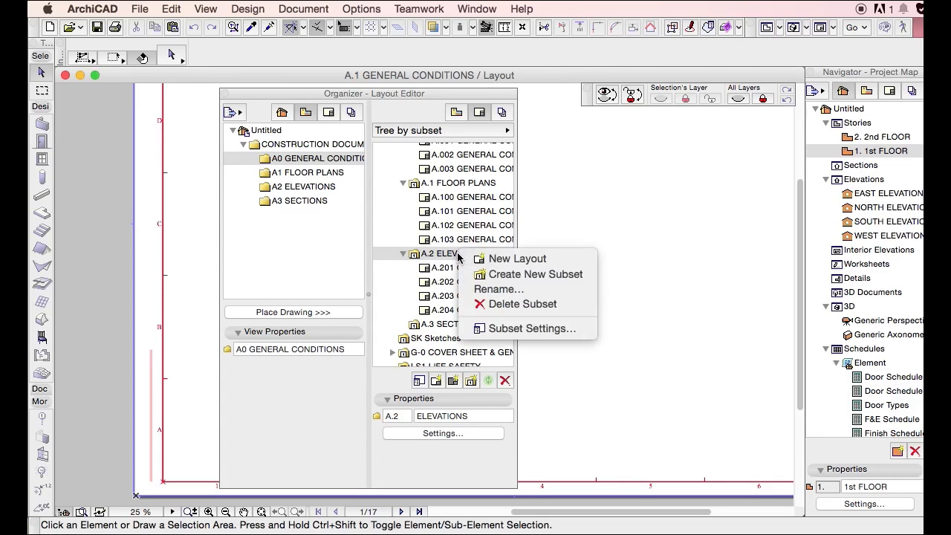
click(457, 257)
click(461, 268)
shift+click(460, 310)
drag(461, 310, 451, 328)
click(402, 325)
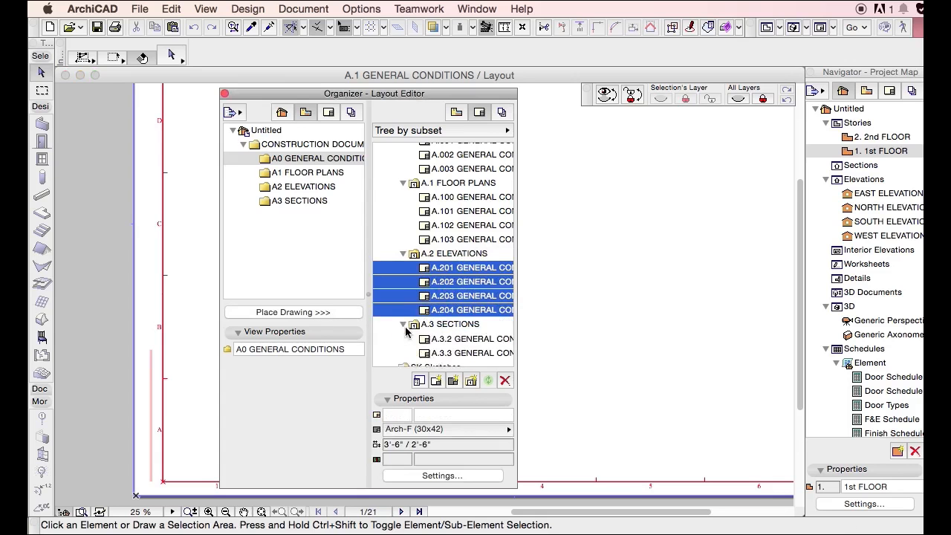
- Remove the added subset prefix from the SECTIONS item IDs and set their ID style to 01, 02, 03
click(428, 325)
scroll(457, 321, down, 3)
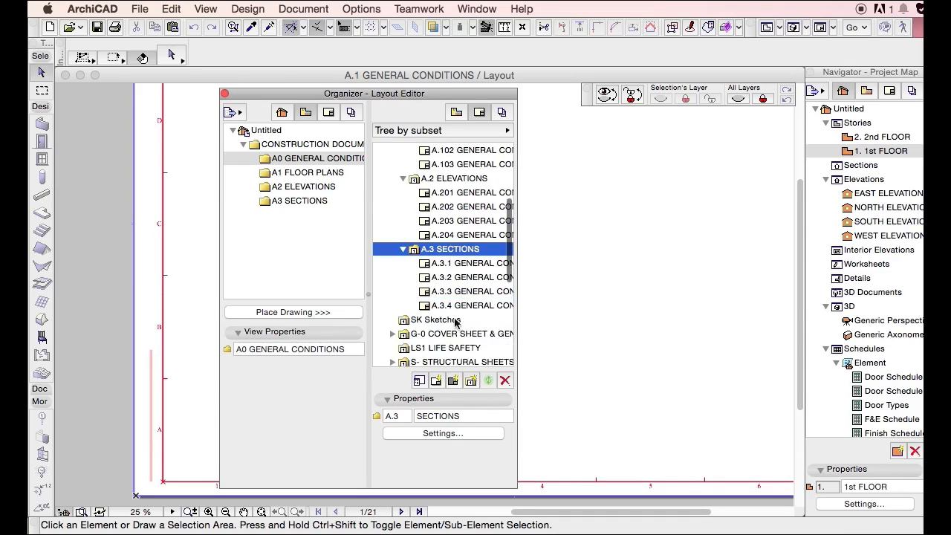
click(443, 434)
click(559, 379)
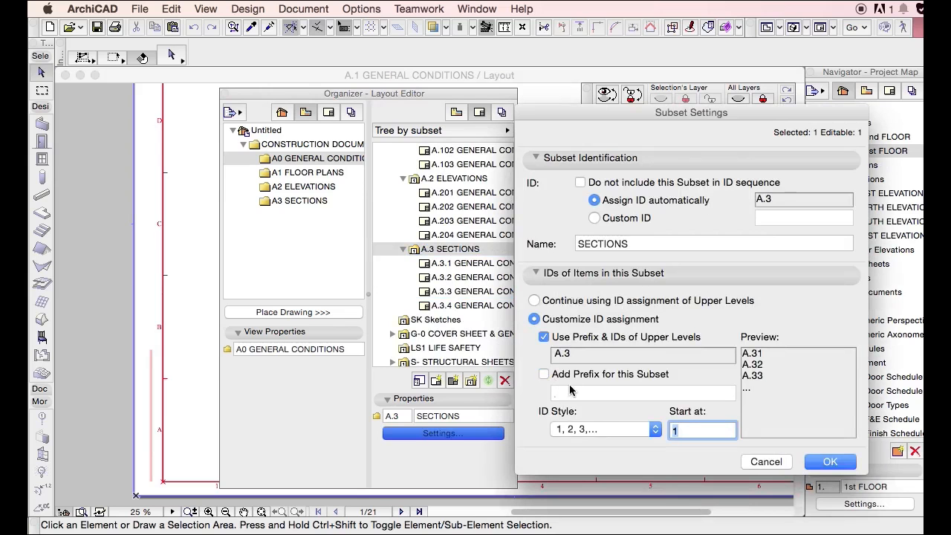
click(603, 431)
click(603, 438)
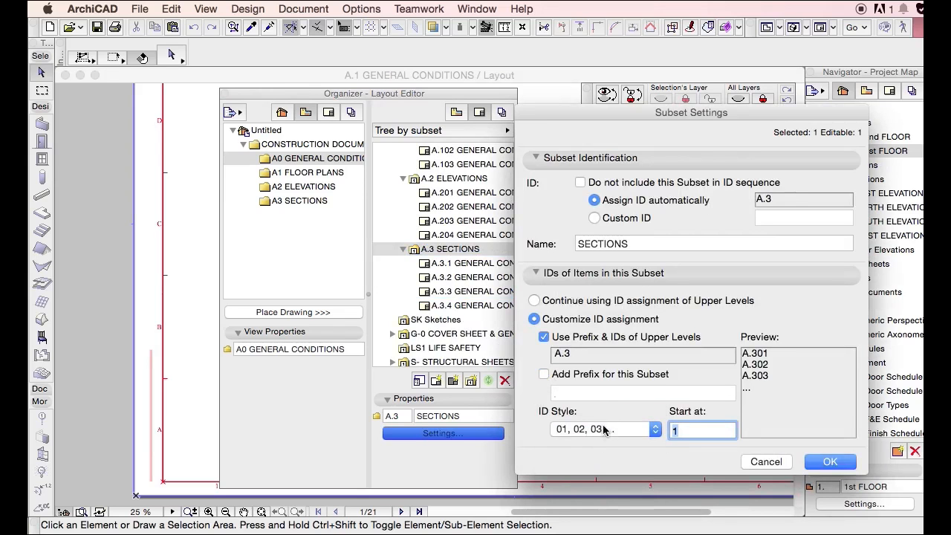
click(830, 462)
- Widen the Organizer to fit the full layout names, and review the numbering across the architectural subsets
scroll(448, 295, up, 3)
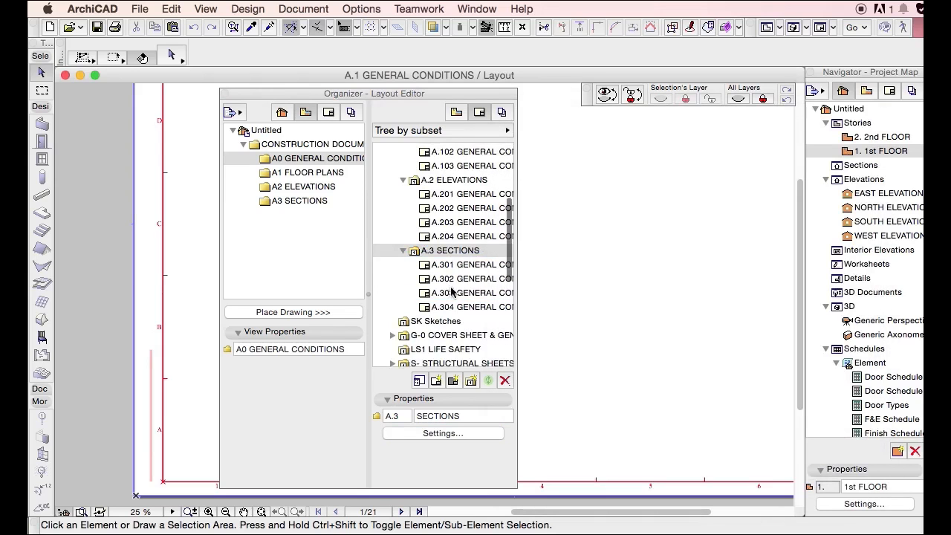
drag(522, 349, 628, 348)
scroll(578, 307, up, 1)
scroll(577, 307, up, 1)
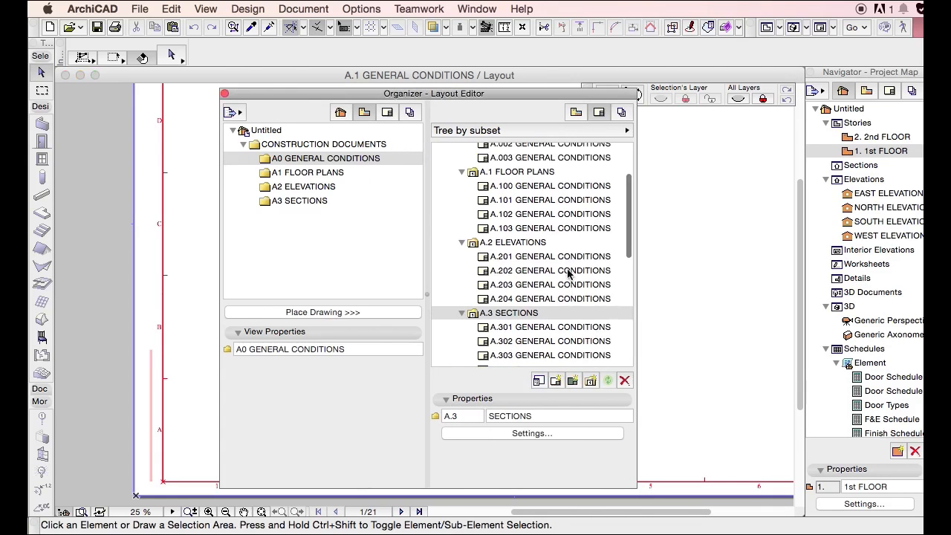
scroll(580, 281, up, 4)
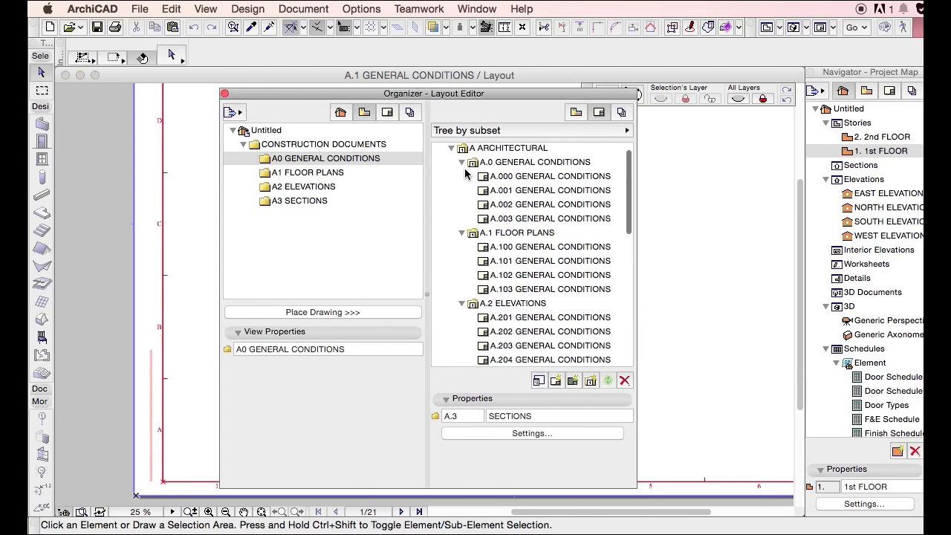
scroll(468, 176, up, 1)
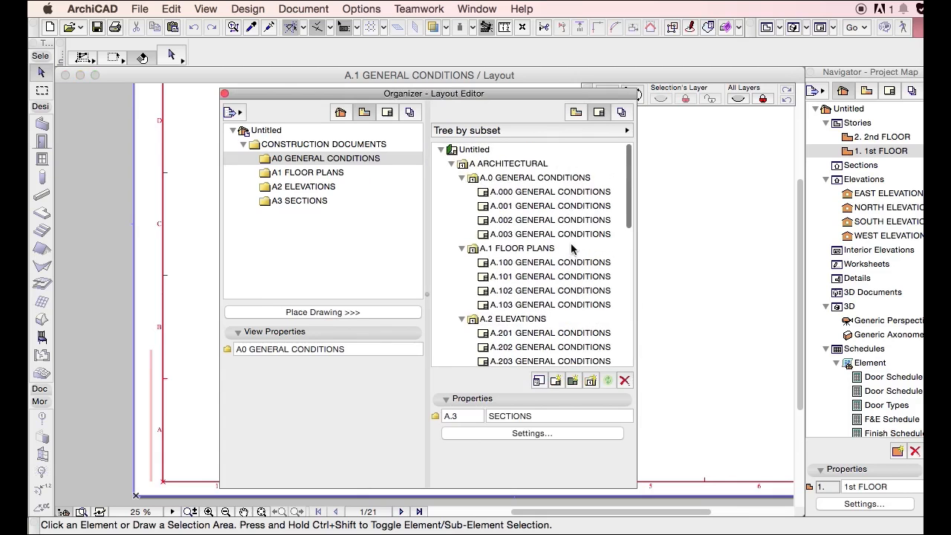
- Duplicate the A.003 layout within the GENERAL CONDITIONS subset
click(578, 210)
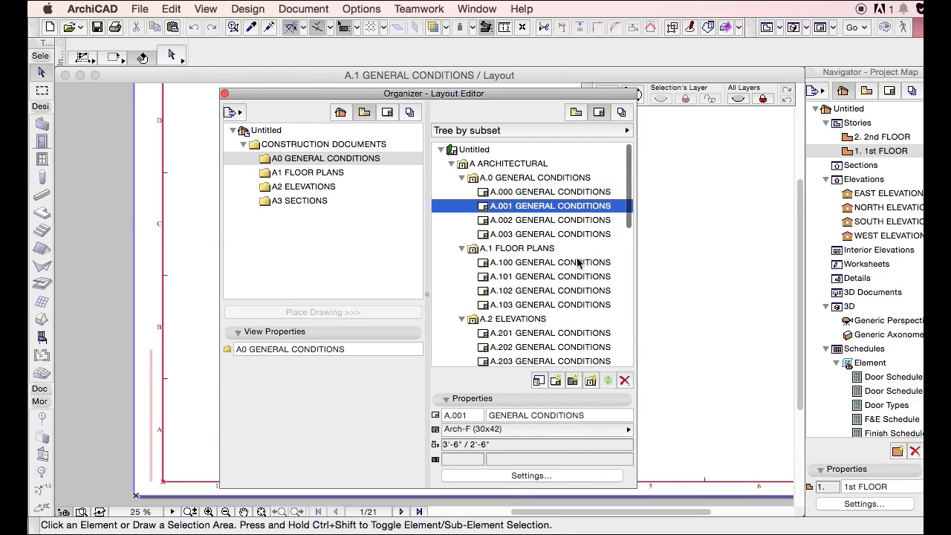
click(579, 418)
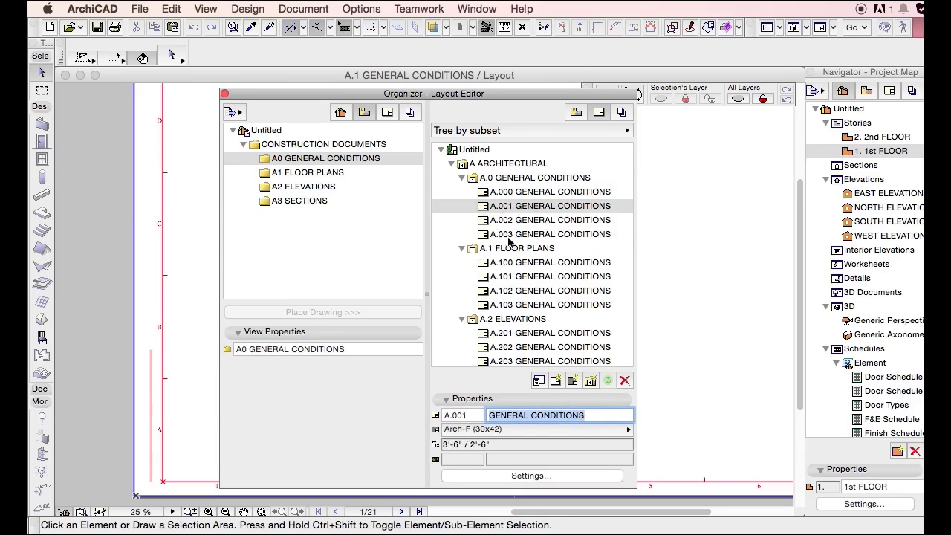
alt+drag(512, 236, 516, 243)
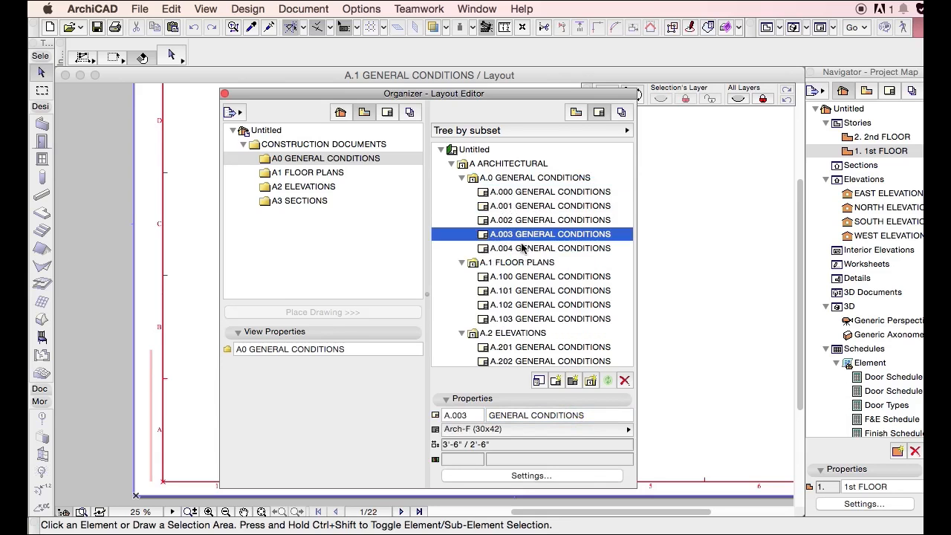
- Duplicate the A.103 layout within the FLOOR PLANS subset
scroll(529, 263, down, 1)
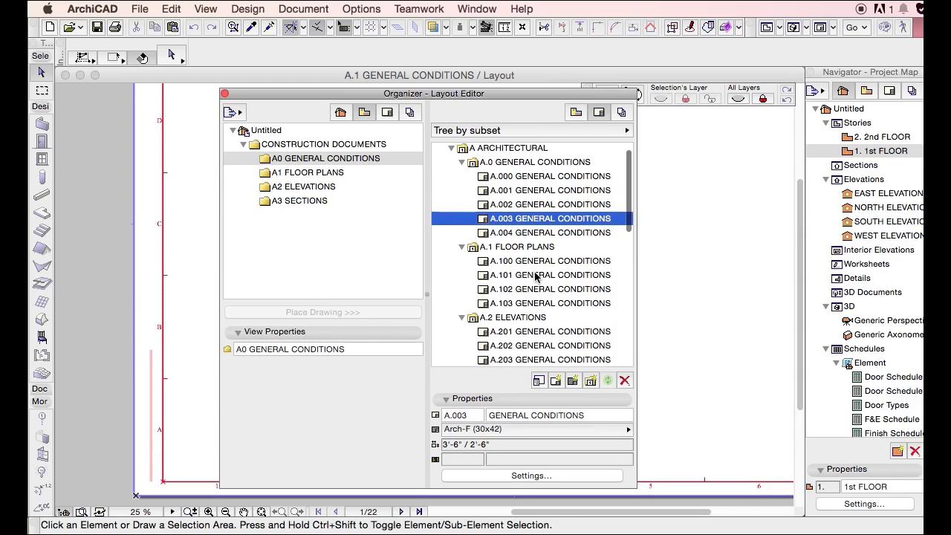
alt+drag(524, 307, 532, 296)
scroll(533, 298, down, 1)
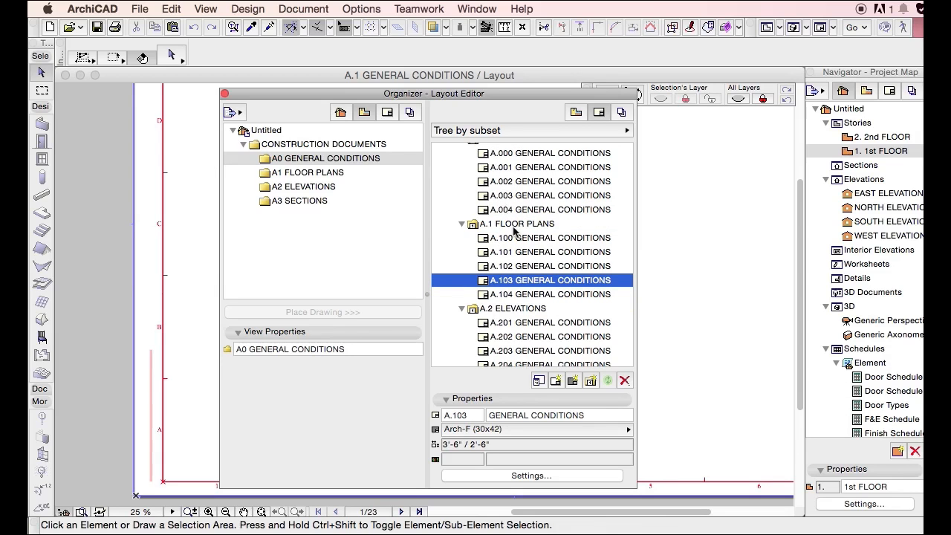
- Collapse the four architectural subsets and move the SK Sketches subset below P- PLUMBING SHEETS
scroll(530, 294, down, 3)
scroll(527, 279, up, 5)
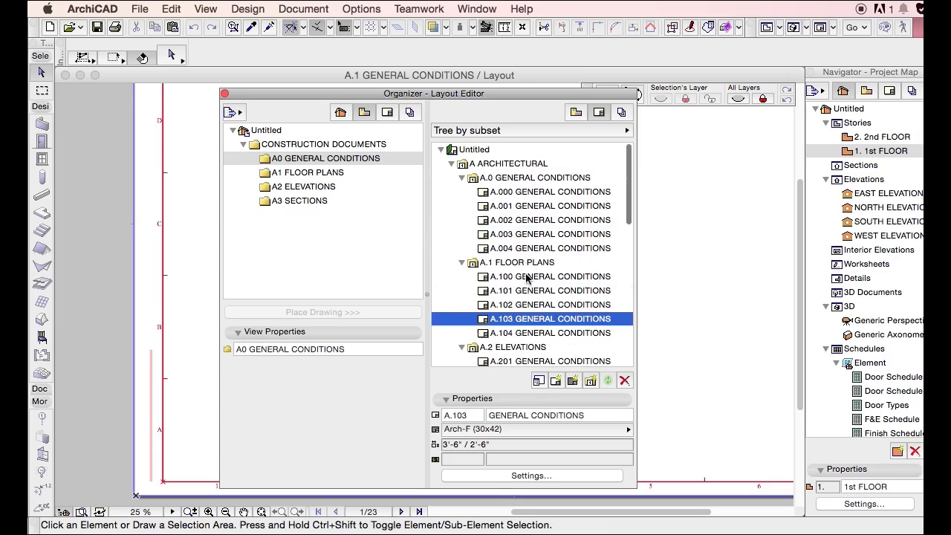
click(462, 178)
click(462, 192)
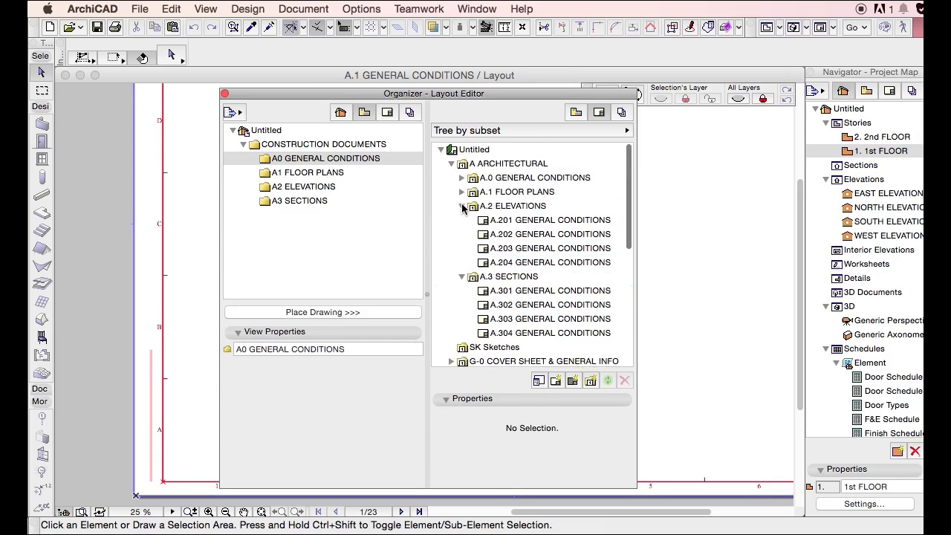
click(462, 206)
click(463, 221)
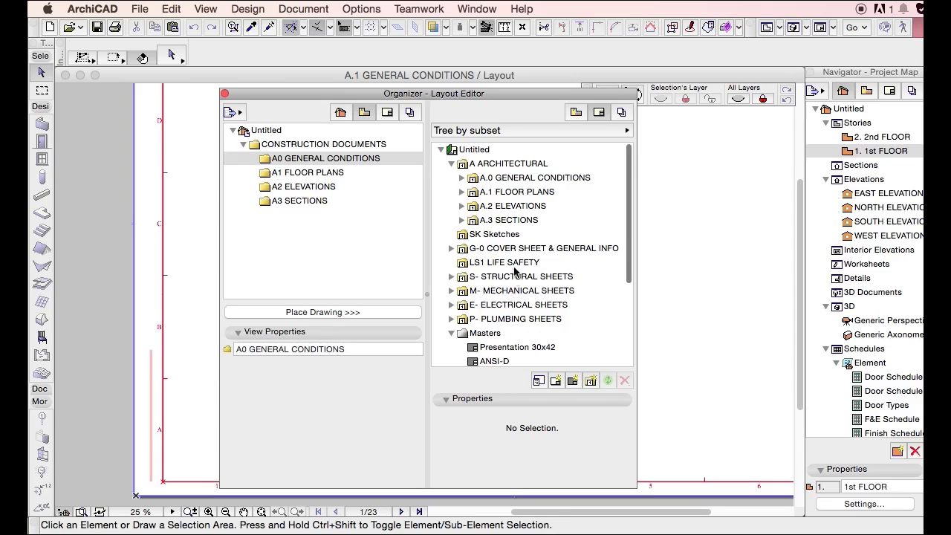
mouse_move(490, 235)
mouse_down()
mouse_move(470, 320)
mouse_move(450, 329)
mouse_up()
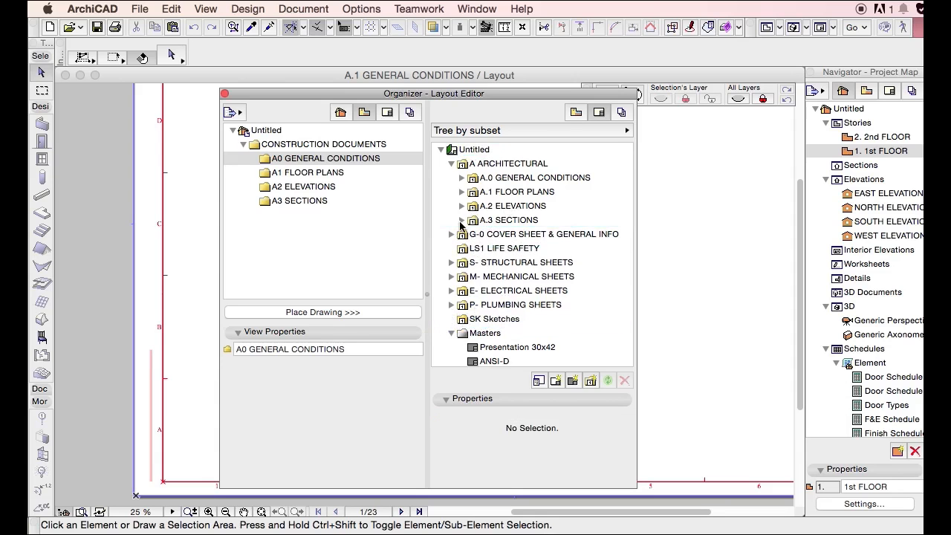
- Expand the SECTIONS, ELEVATIONS, FLOOR PLANS and GENERAL CONDITIONS subsets again to show their layouts
click(461, 221)
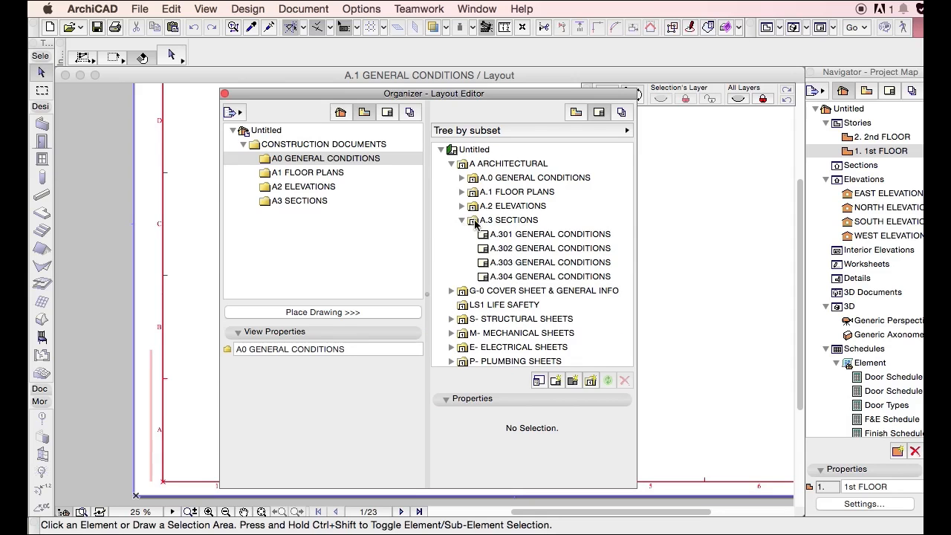
click(462, 206)
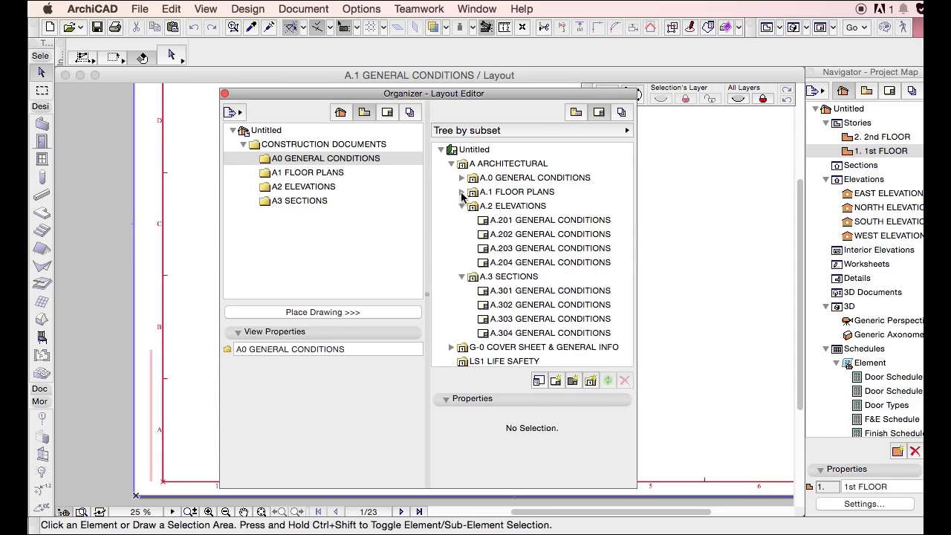
click(461, 192)
click(461, 178)
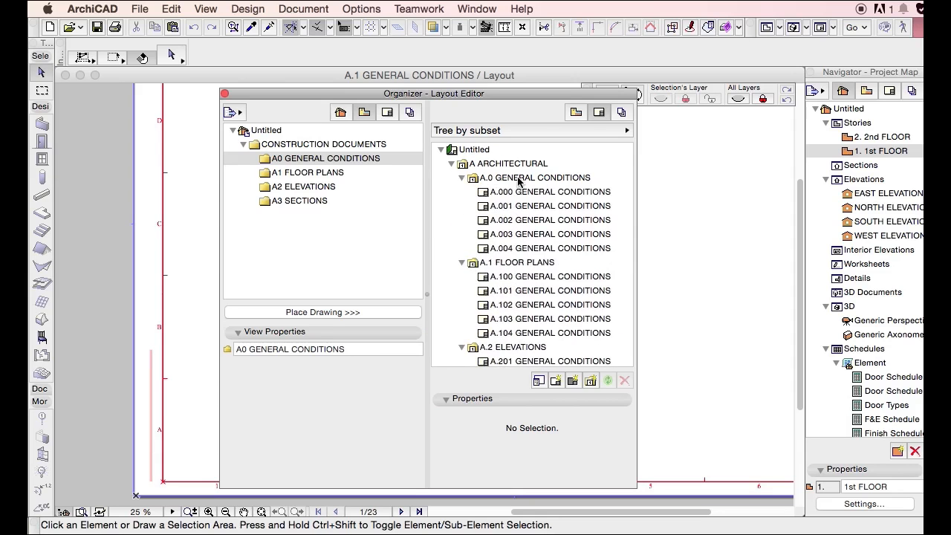
- Review the layouts in the architectural subsets and the master layouts listed in the layout book
click(608, 211)
scroll(599, 248, down, 5)
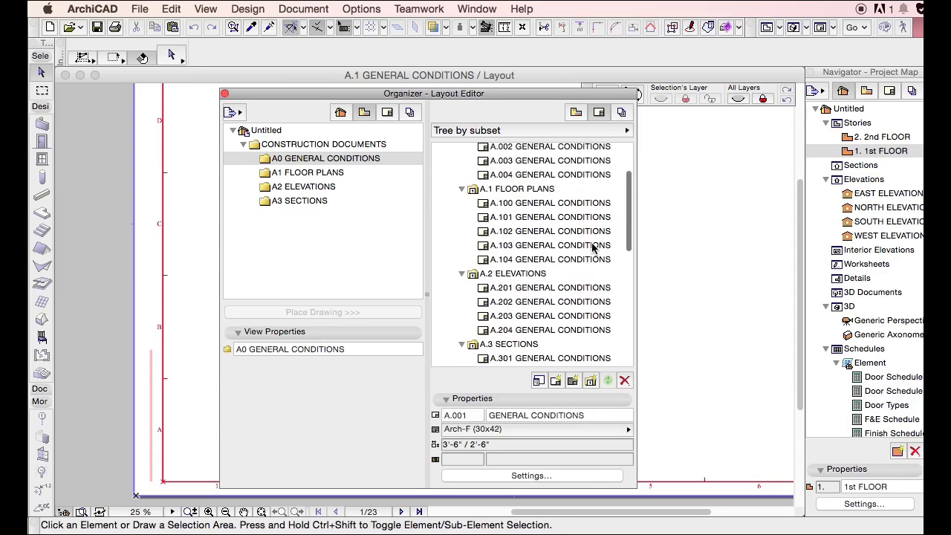
drag(629, 195, 618, 166)
scroll(609, 208, down, 10)
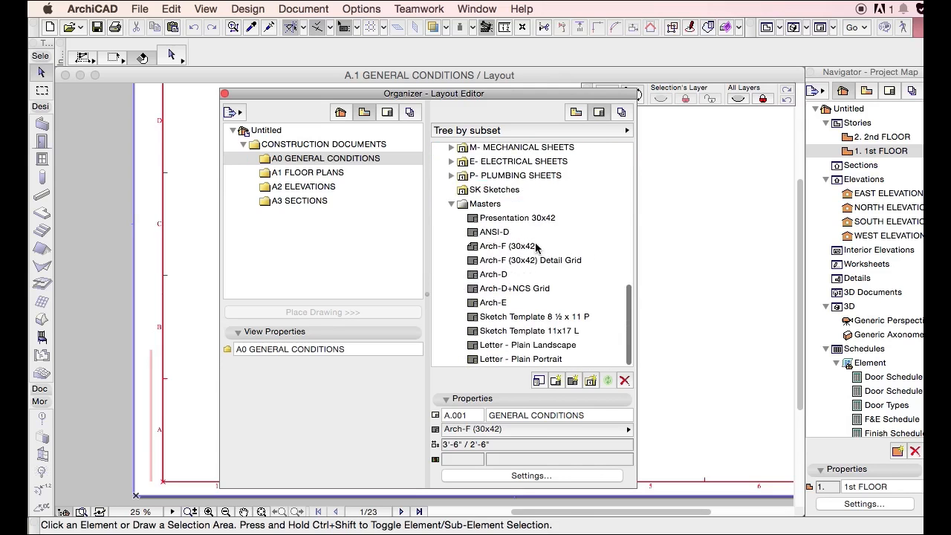
scroll(535, 219, up, 10)
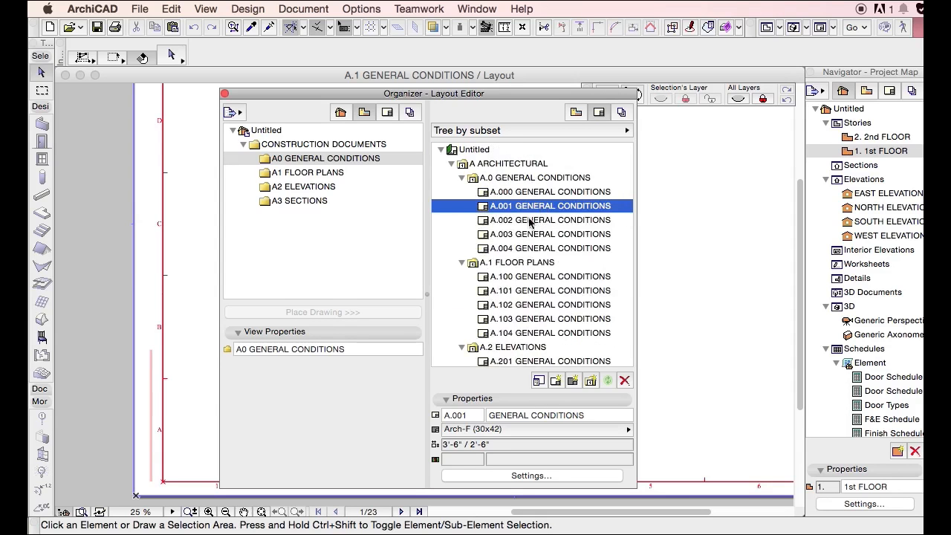
scroll(531, 246, down, 8)
scroll(525, 325, down, 3)
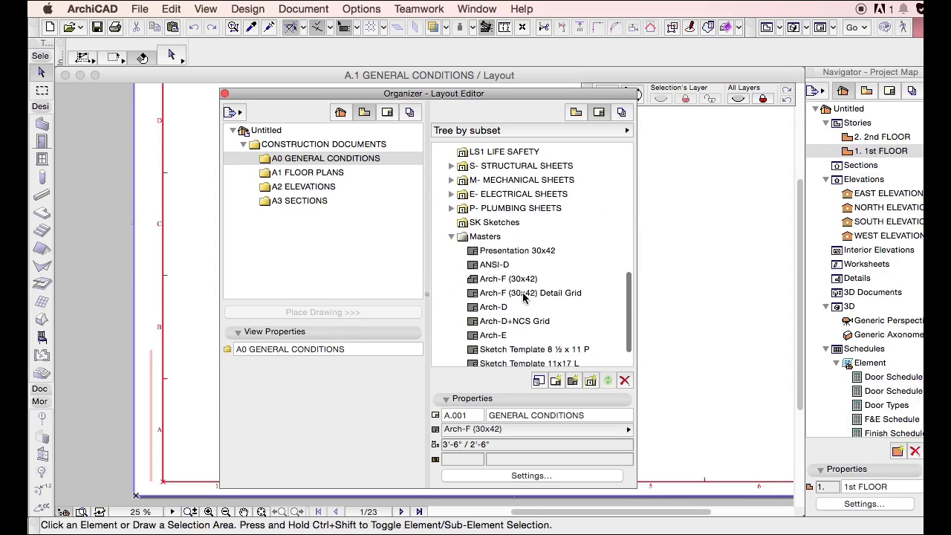
scroll(541, 245, up, 10)
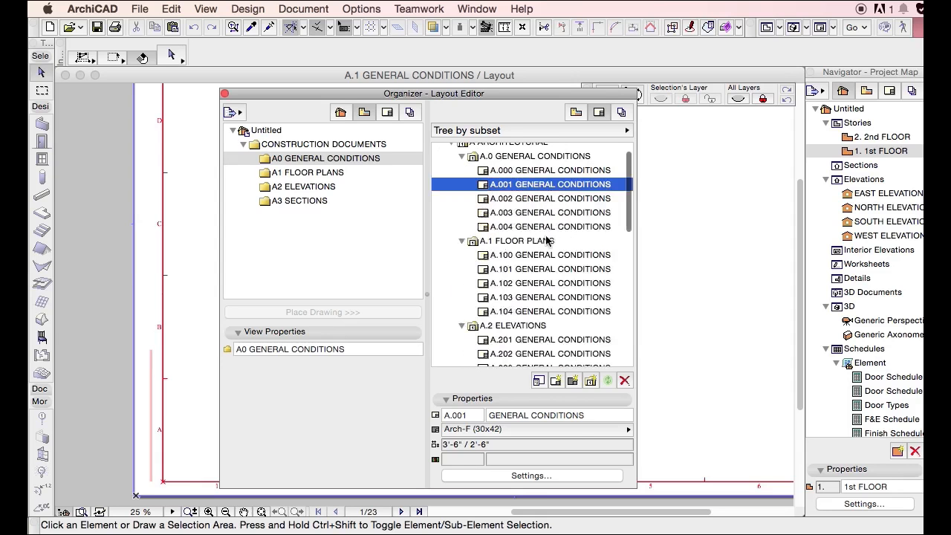
click(544, 157)
click(553, 433)
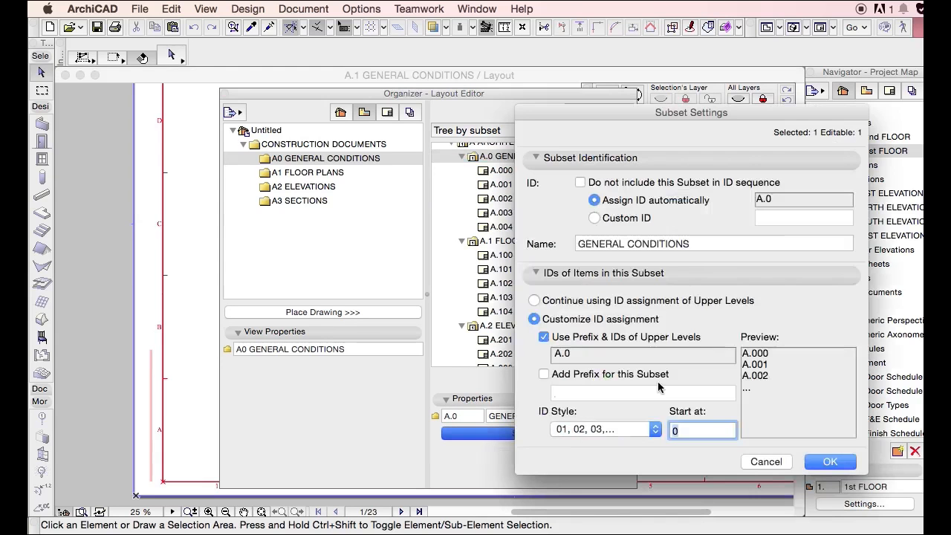
key(Escape)
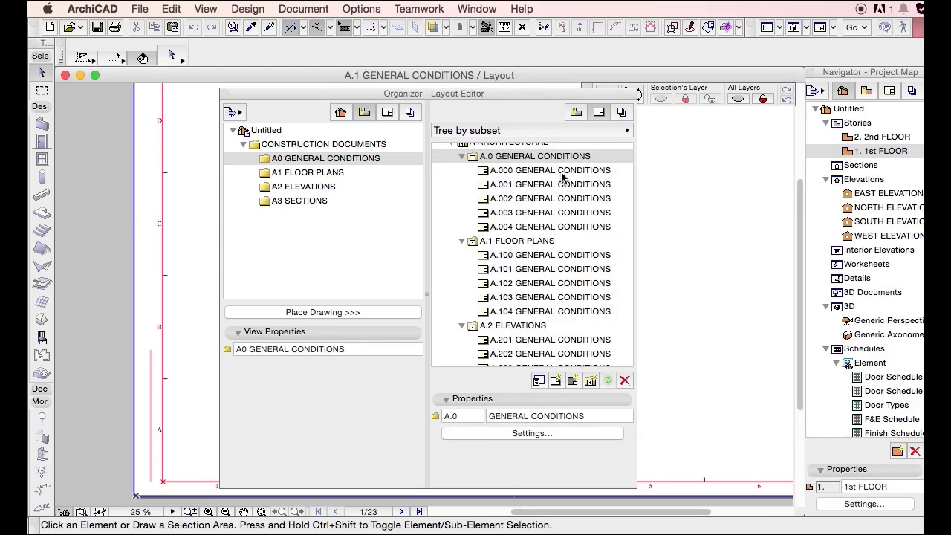
- Check which master layout is assigned to the A.000 GENERAL CONDITIONS layout
click(561, 172)
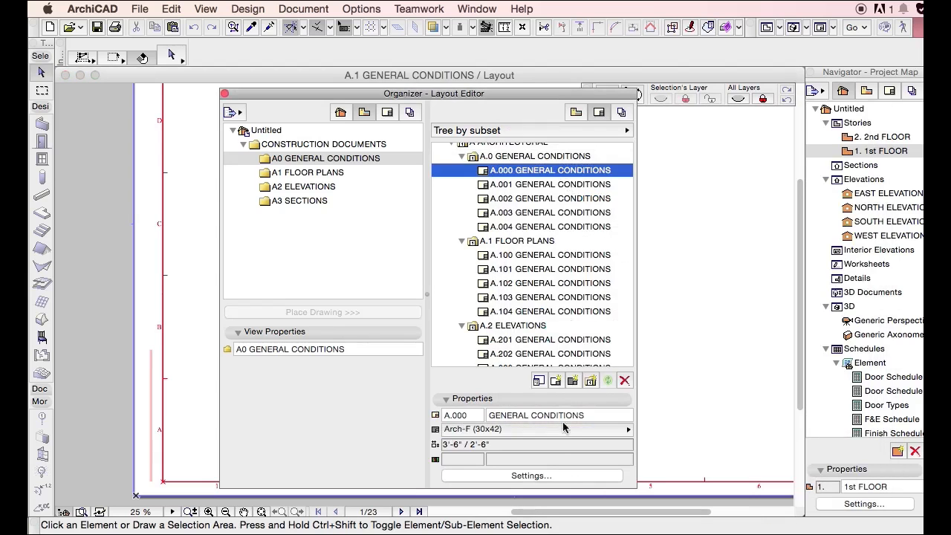
click(523, 430)
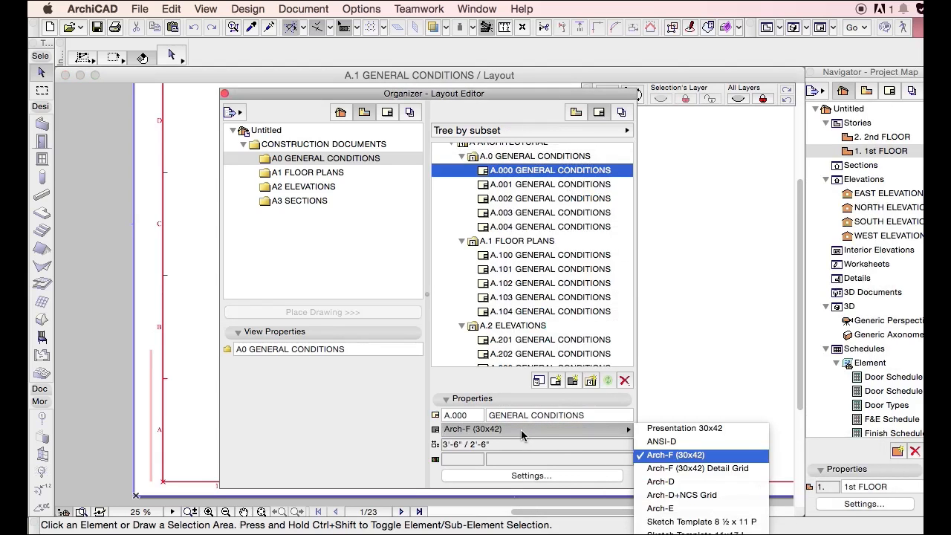
click(520, 435)
- Open the Arch-F (30x42) master layout and close the Organizer
scroll(542, 271, down, 10)
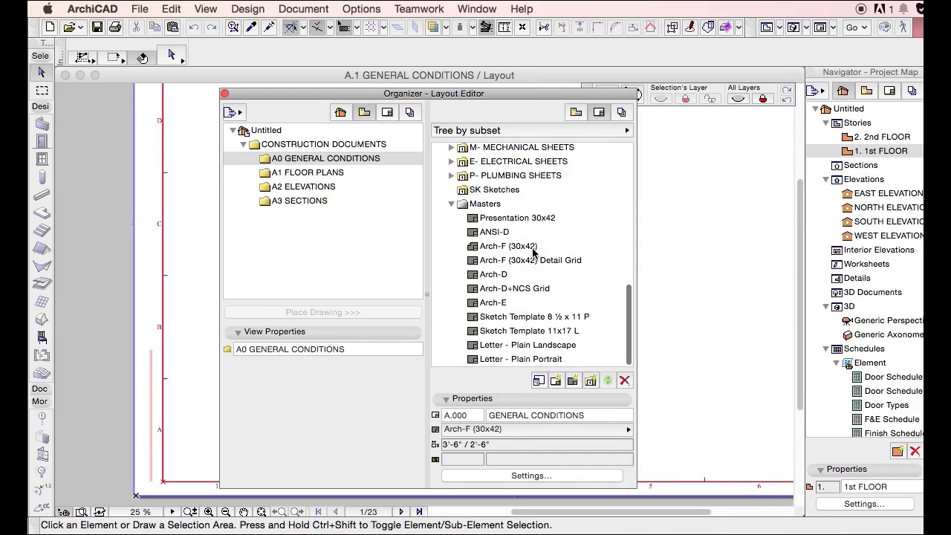
click(533, 249)
double_click(532, 249)
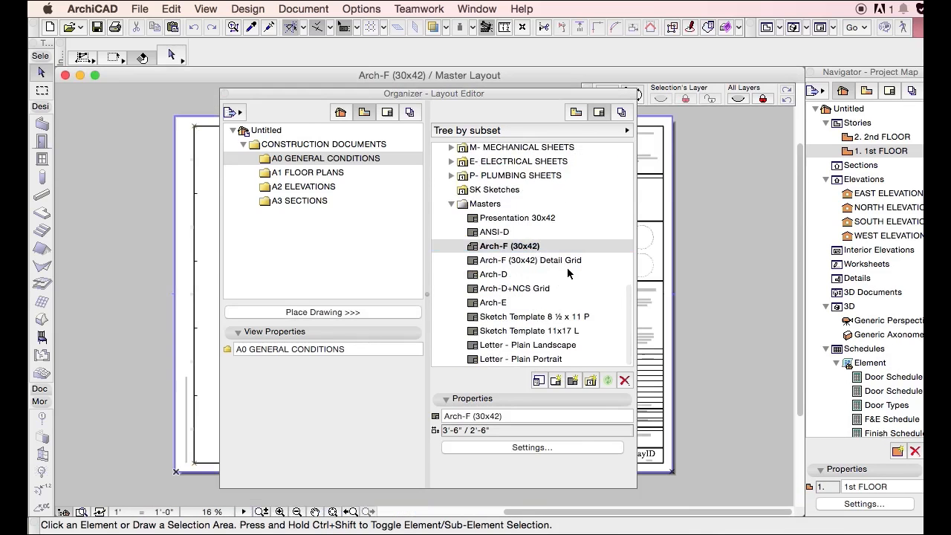
click(223, 93)
- Examine the contact address text in the master layout's title block and clear its selection
scroll(707, 156, up, 3)
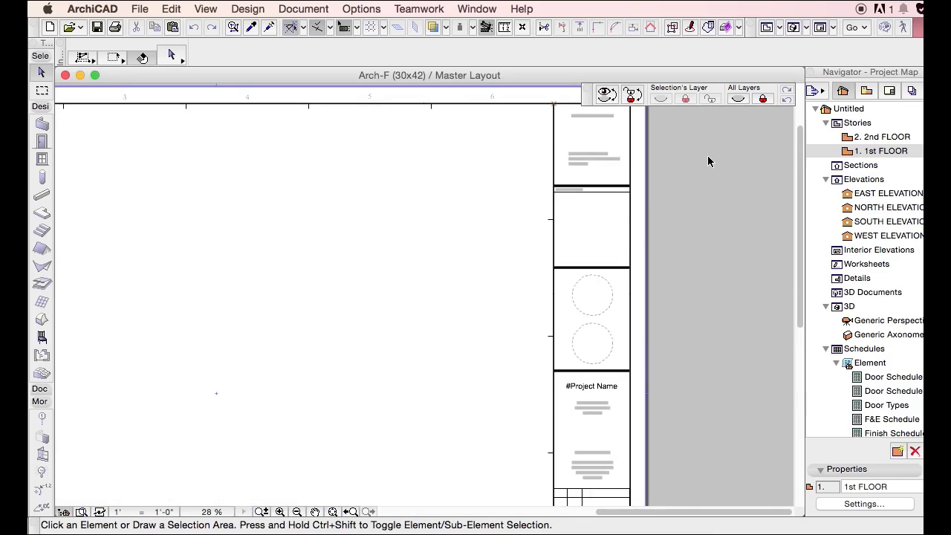
click(606, 152)
scroll(606, 149, up, 5)
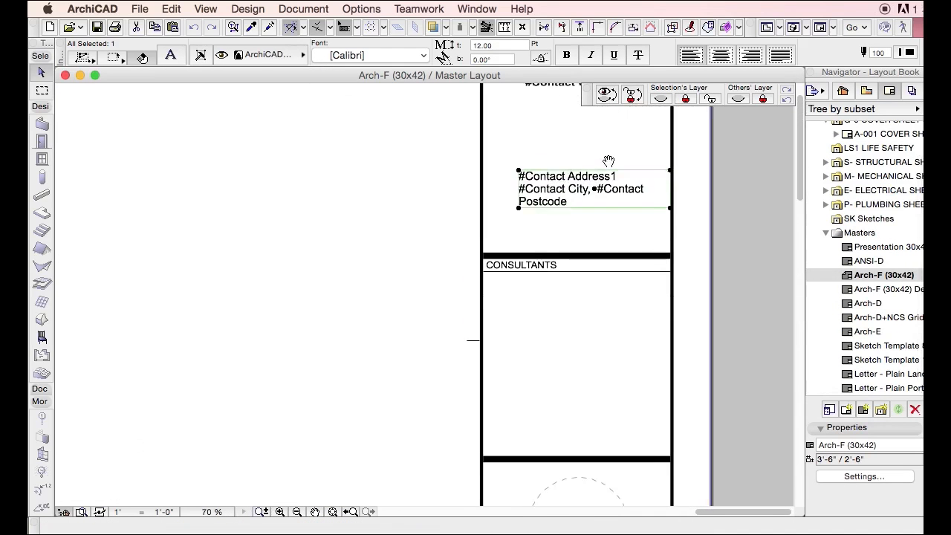
scroll(674, 147, down, 2)
scroll(673, 143, down, 3)
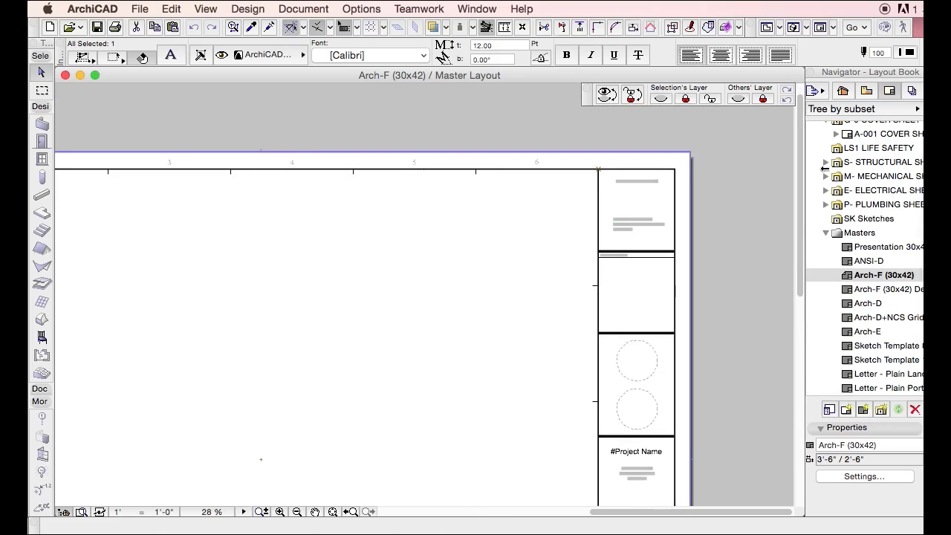
key(Escape)
- Expand the architectural GENERAL CONDITIONS subset in the Navigator's layout book and open the A.000 layout
click(889, 98)
click(883, 170)
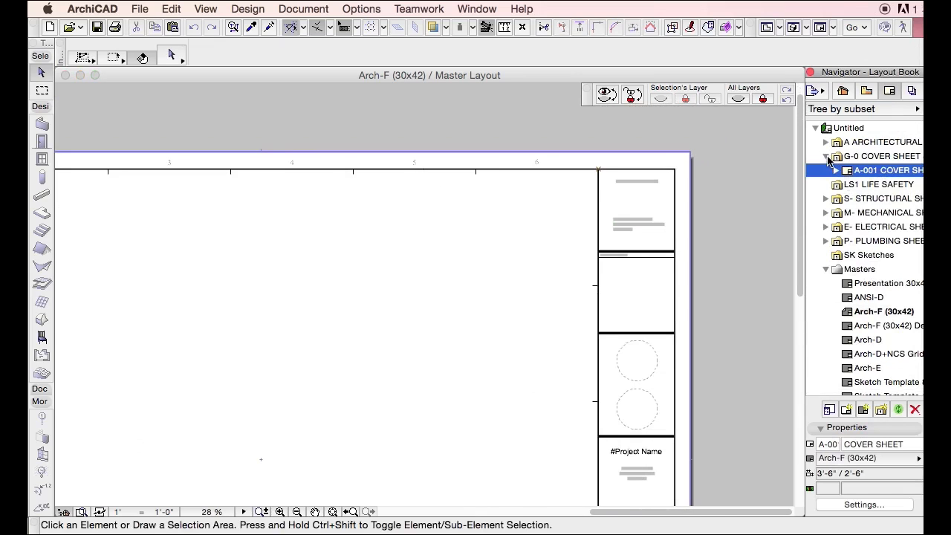
click(826, 142)
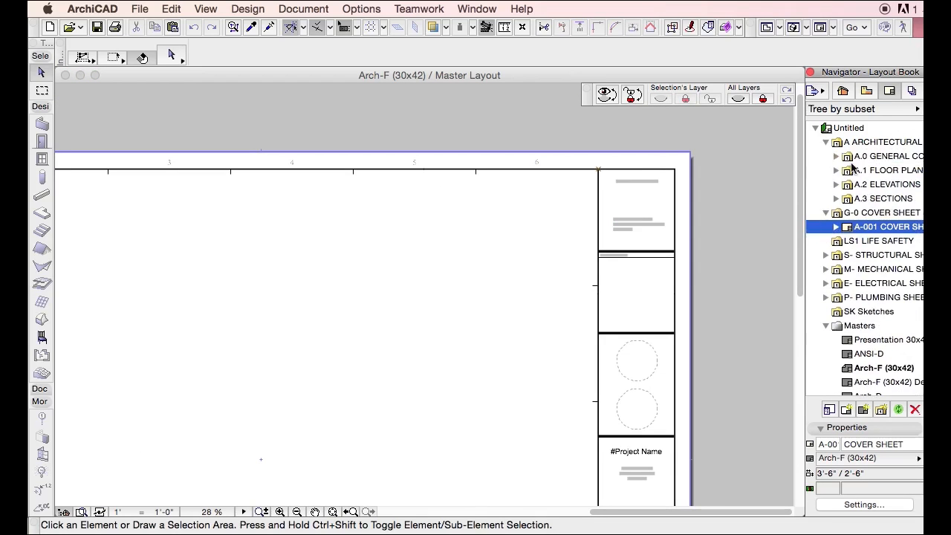
click(836, 156)
double_click(867, 172)
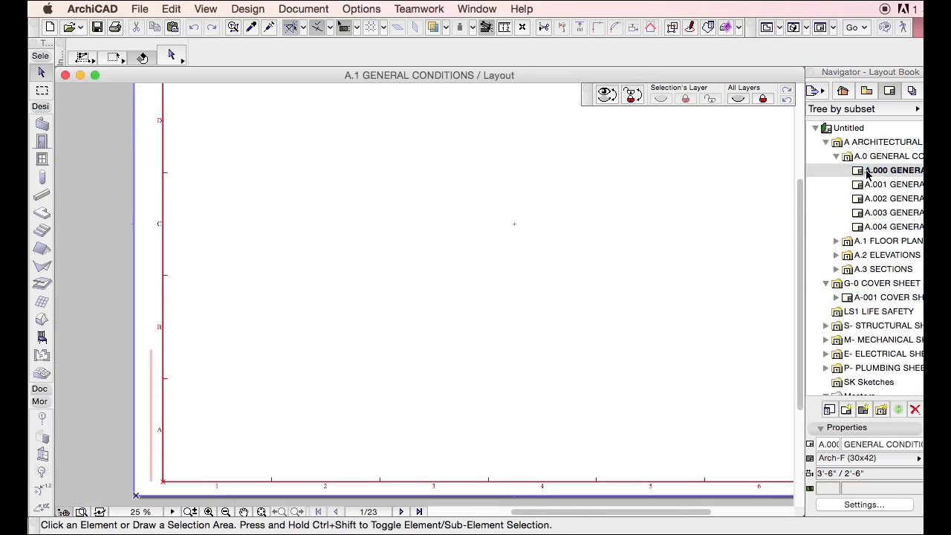
- Examine the A.000 sheet's title block and open the master layout assigned to it
scroll(453, 223, up, 5)
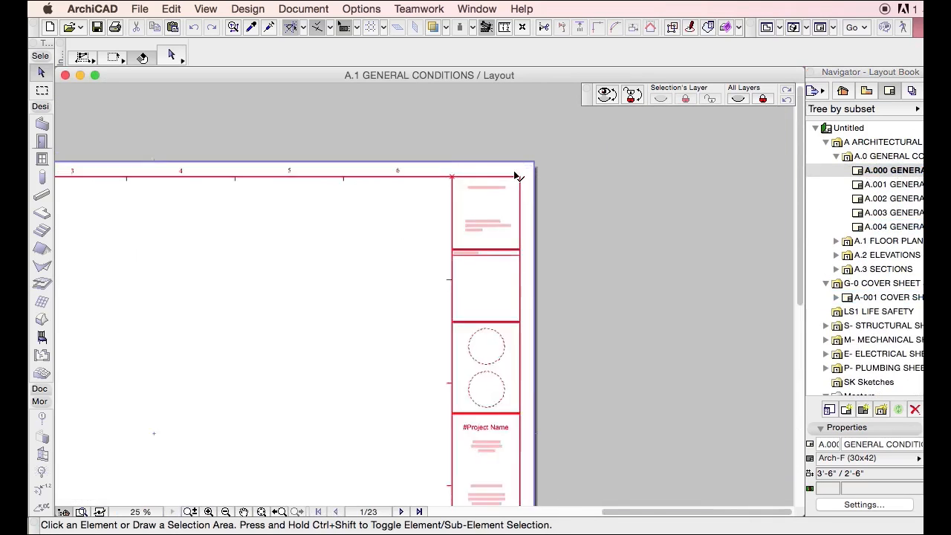
scroll(611, 185, down, 8)
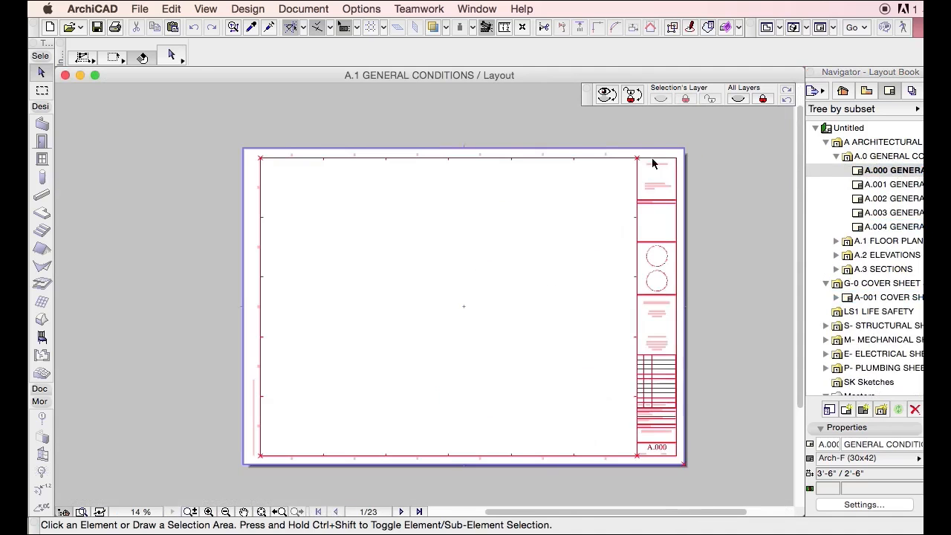
right_click(534, 202)
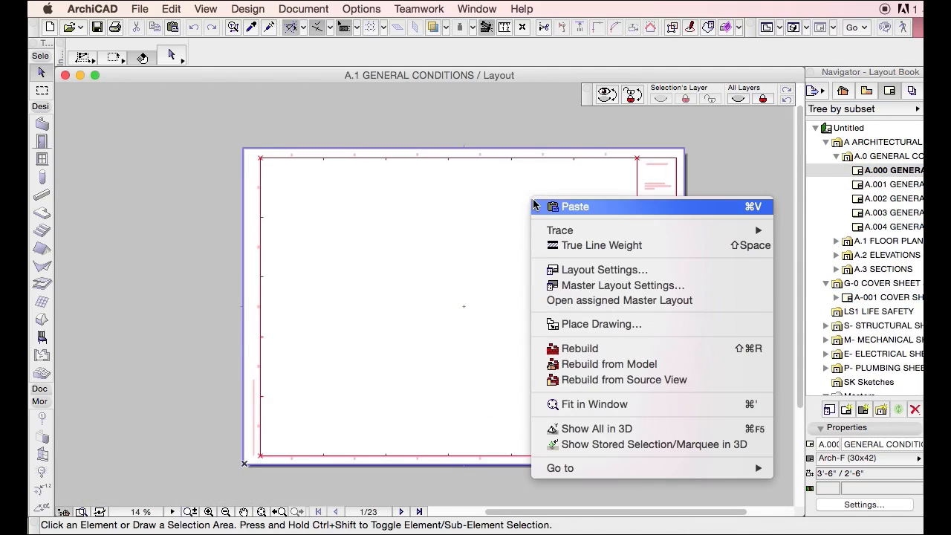
click(606, 301)
- Select the #Contact Company text in the master layout's title block to examine it
scroll(642, 198, up, 5)
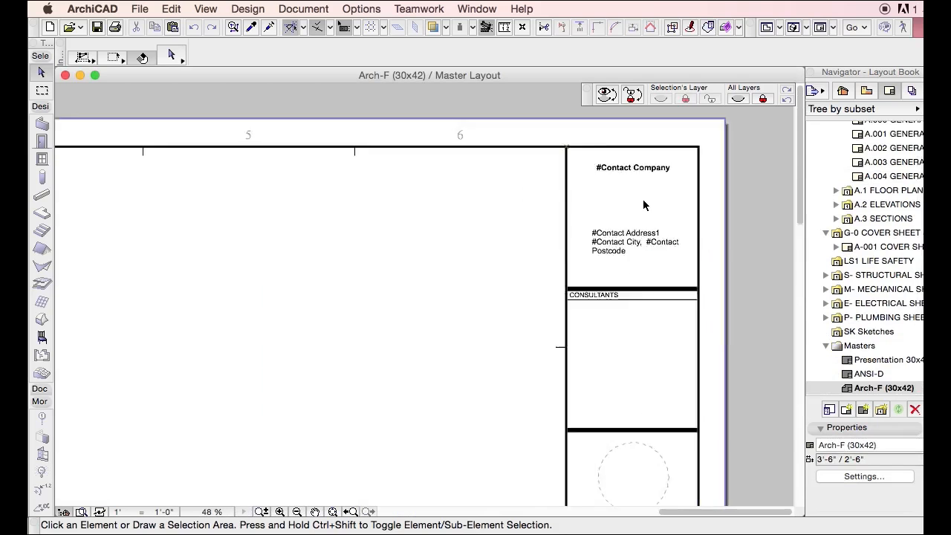
click(654, 134)
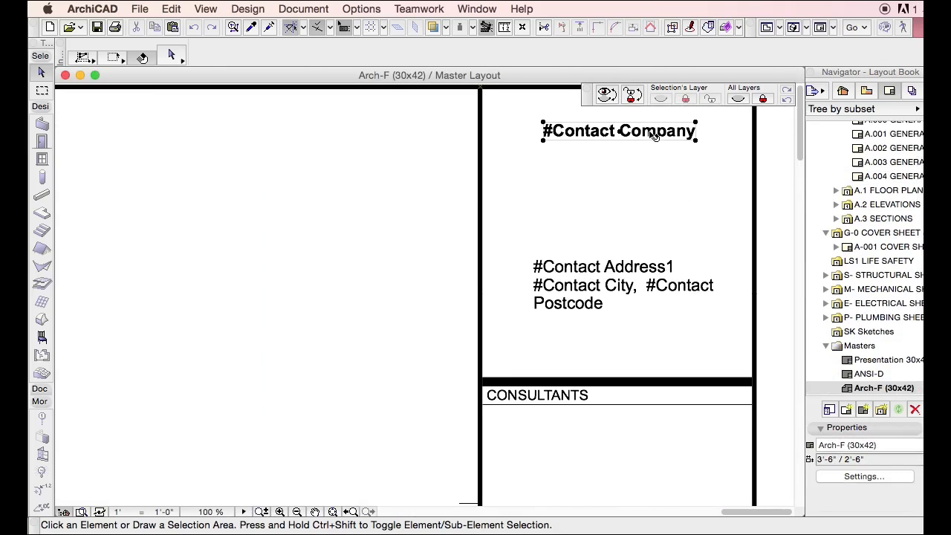
scroll(697, 138, down, 8)
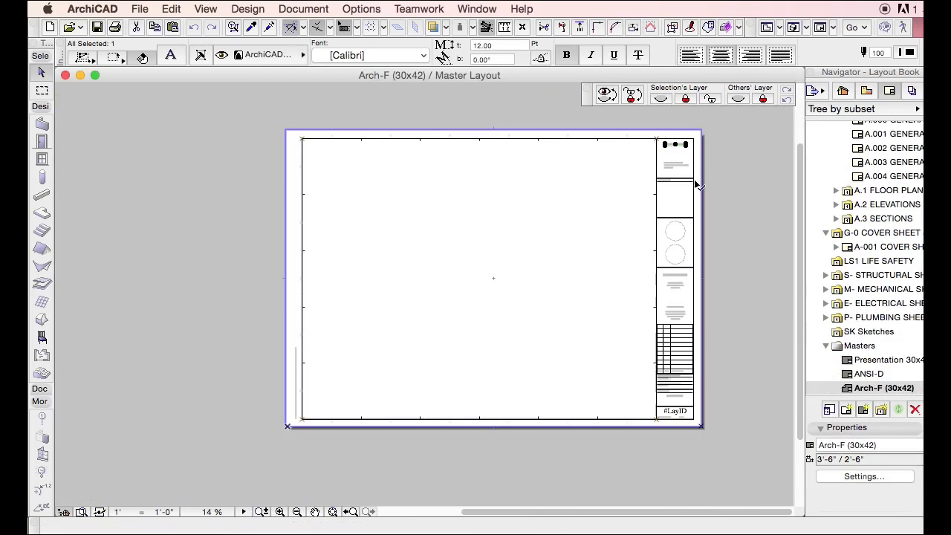
- Open the #LayID text in the master layout's title block to examine it, and leave it unmodified
scroll(724, 352, up, 3)
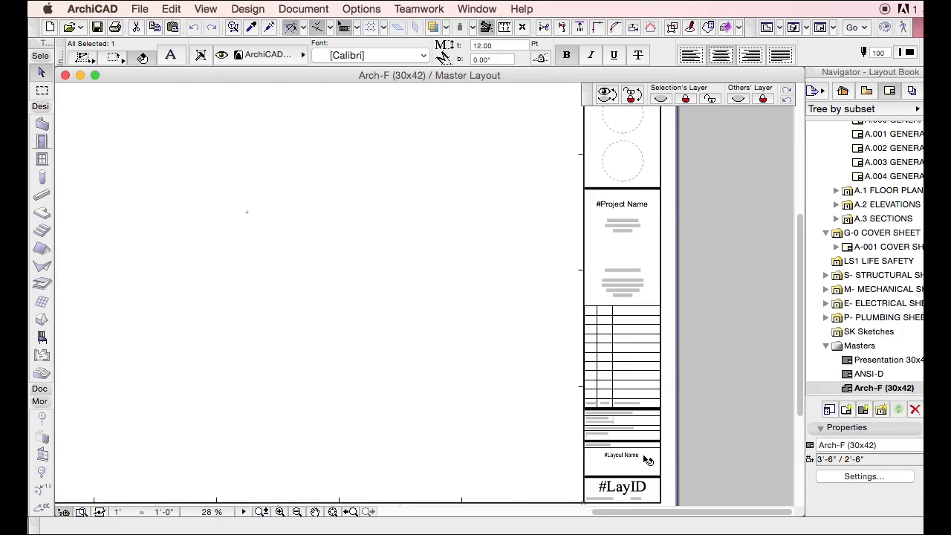
scroll(674, 315, up, 5)
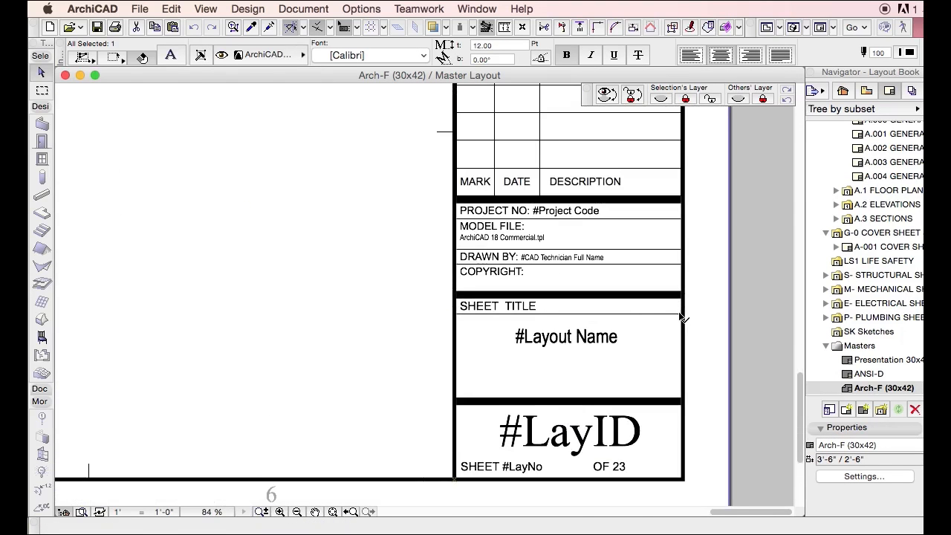
double_click(557, 445)
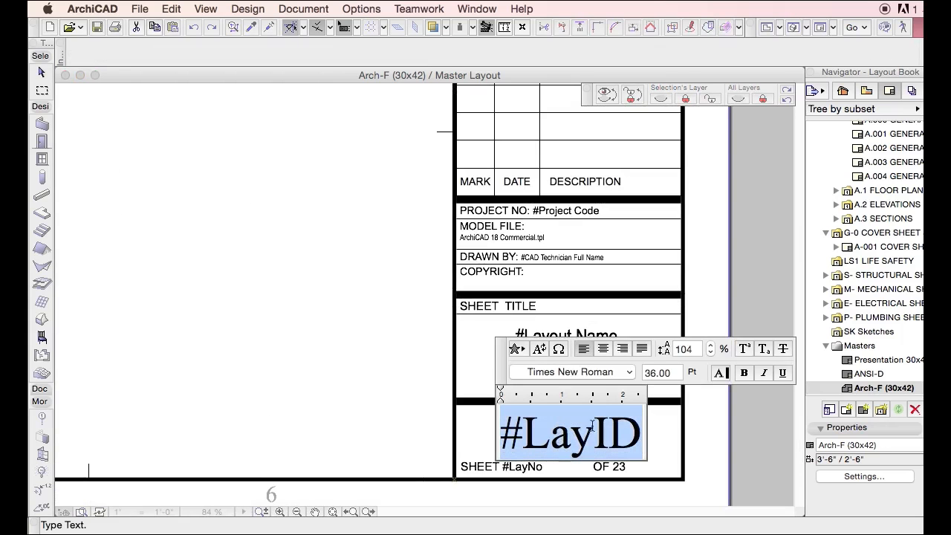
key(Escape)
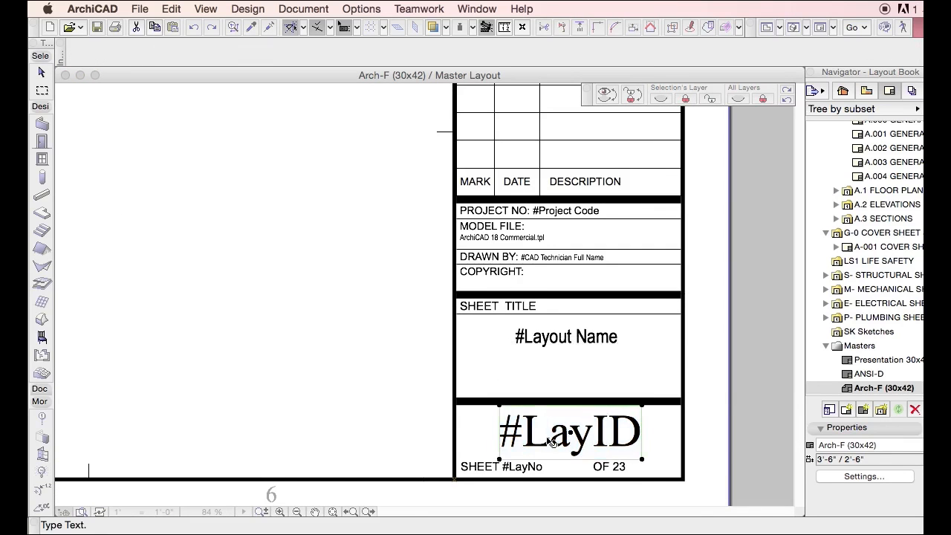
- Open the client address text in the title block and examine its separate address, city, country and postcode autotext fields
scroll(540, 224, up, 10)
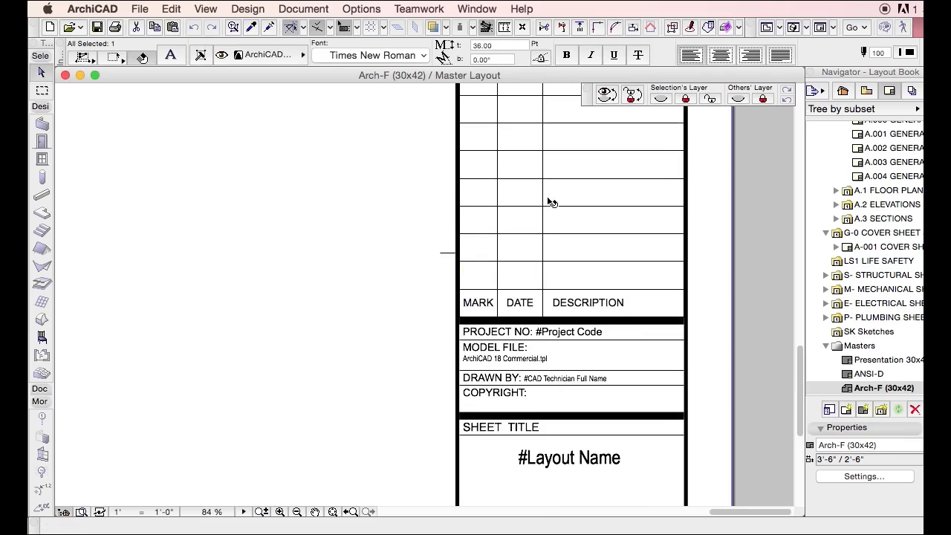
double_click(552, 178)
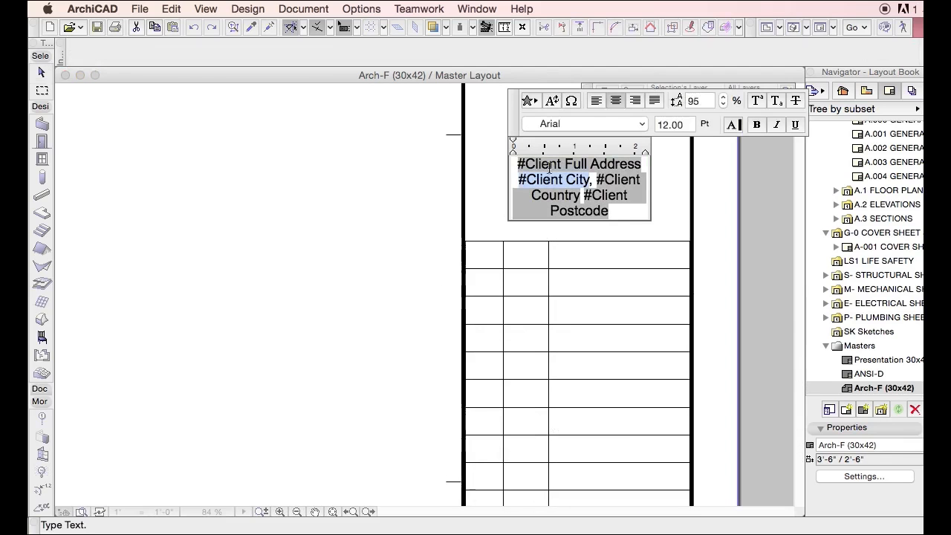
click(594, 165)
click(614, 183)
click(610, 204)
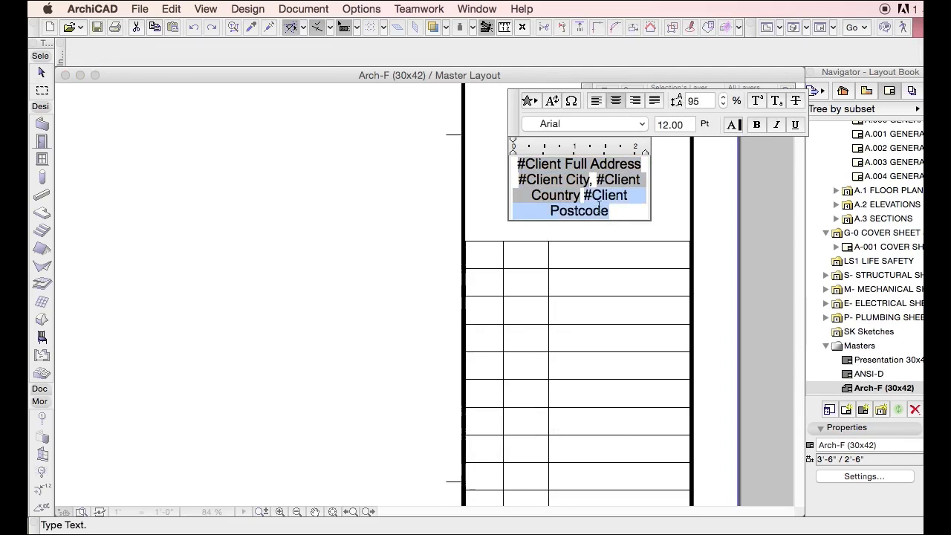
click(559, 195)
click(556, 180)
click(550, 162)
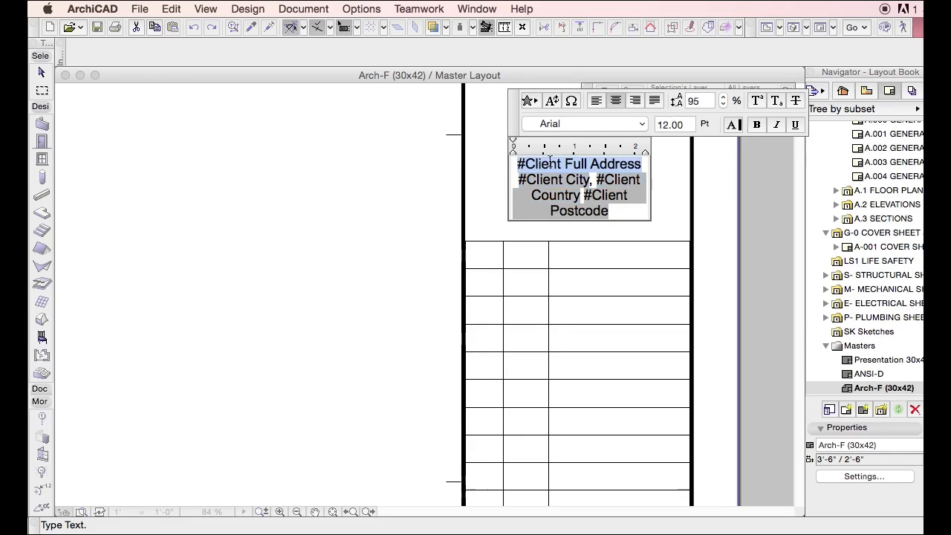
click(585, 181)
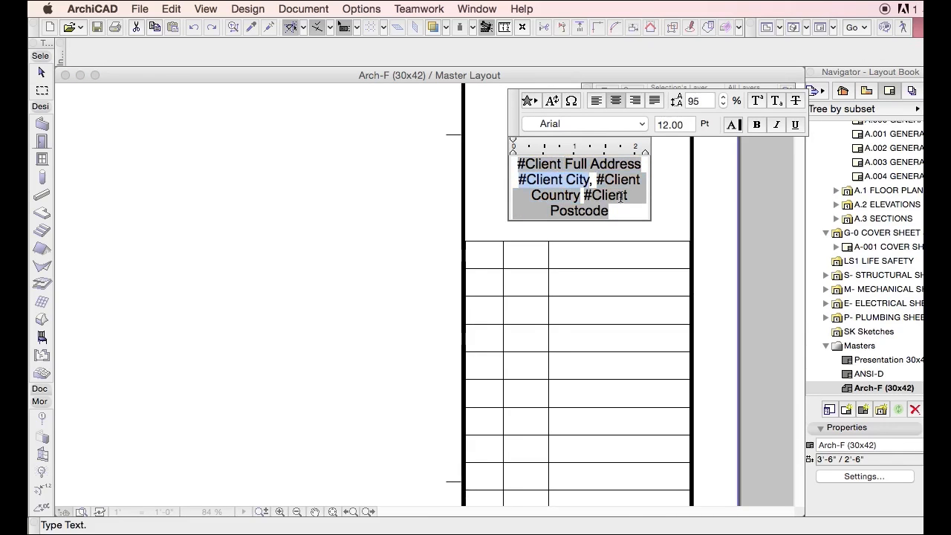
- Bring up the list of insertable autotexts for the client address text, enlarge it and look through the Client Details items
click(552, 102)
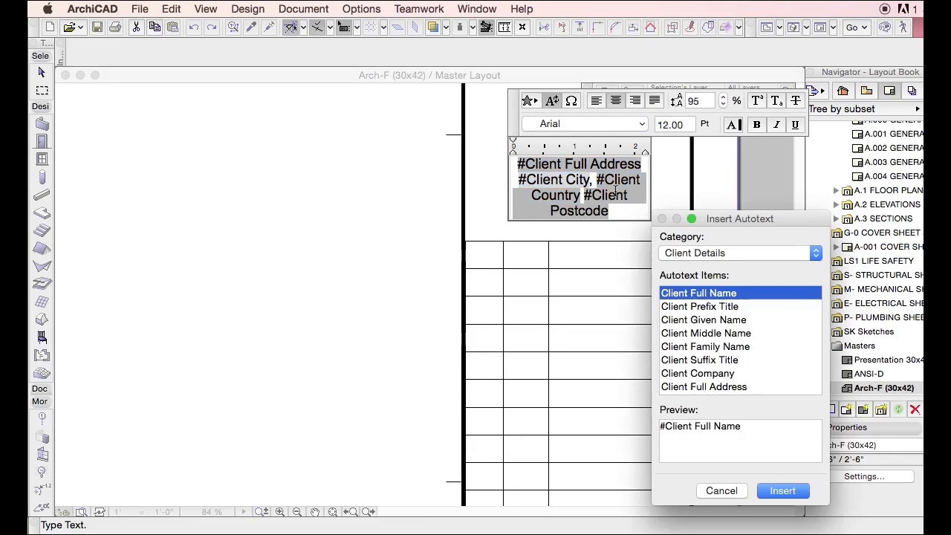
drag(652, 212, 357, 102)
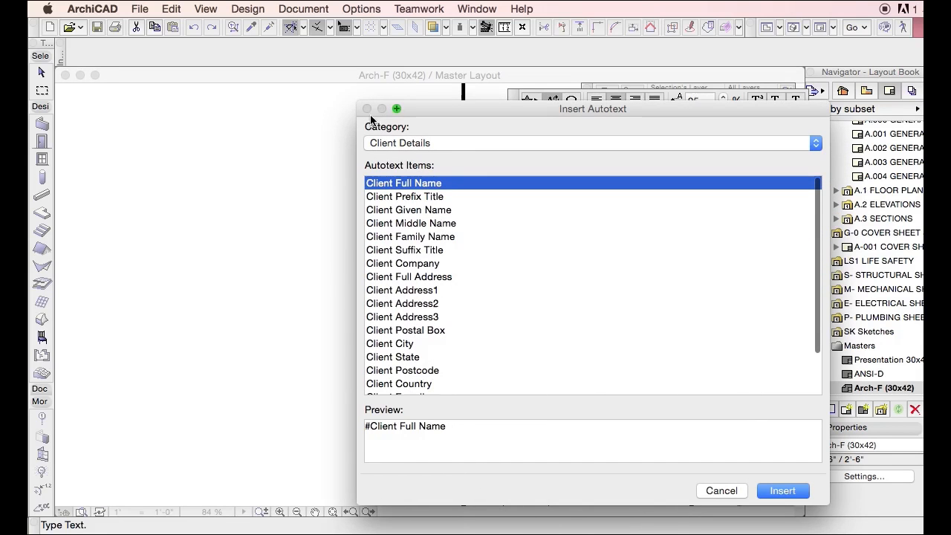
click(441, 198)
click(443, 212)
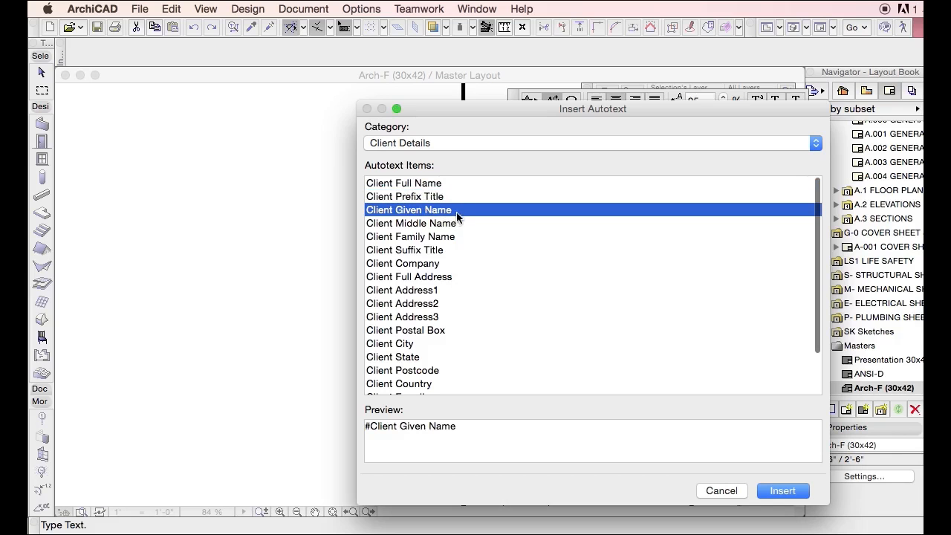
key(Down)
key(Down)
key(Down)
key(Down)
key(Down)
key(Down)
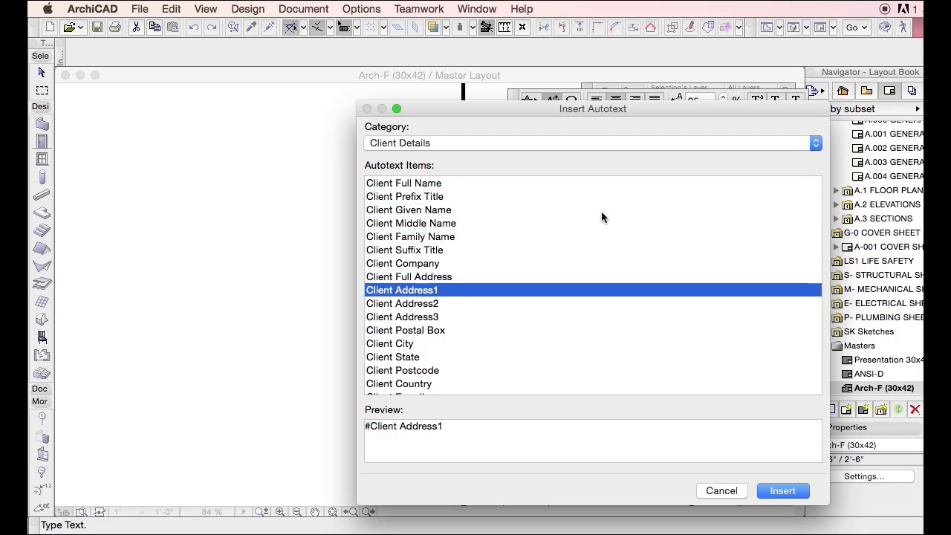
- Look through the autotext items of the All category to the end of the list, and leave the text without inserting anything
click(618, 143)
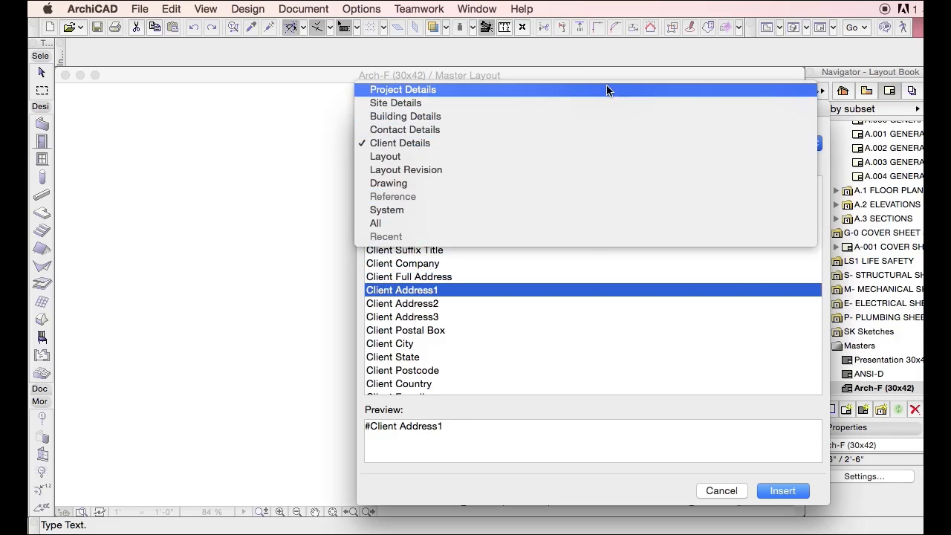
click(587, 226)
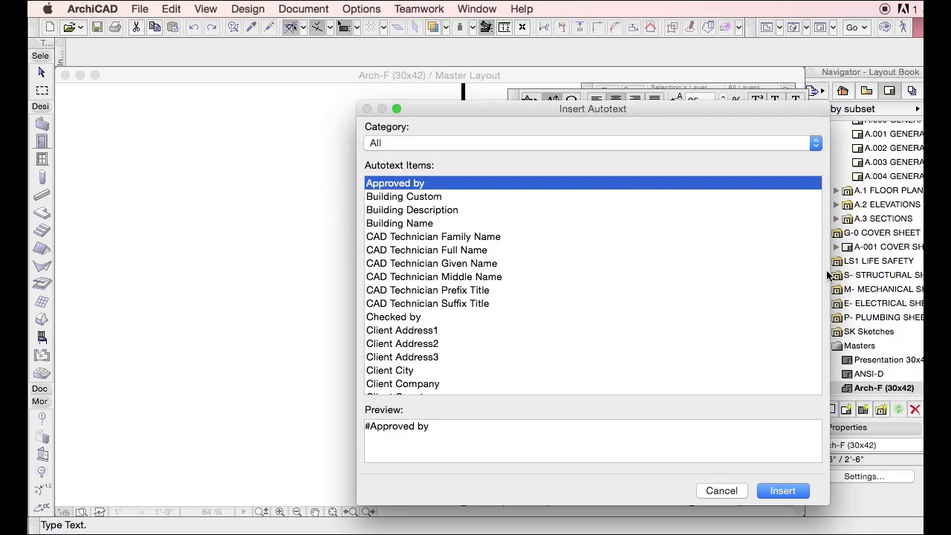
scroll(681, 273, down, 5)
scroll(682, 282, down, 9)
drag(818, 220, 818, 380)
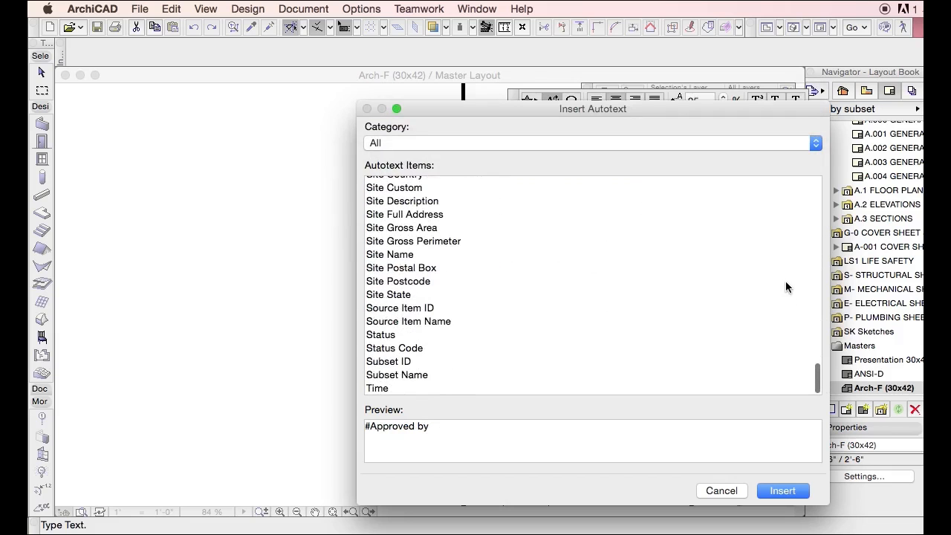
key(Escape)
key(Escape)
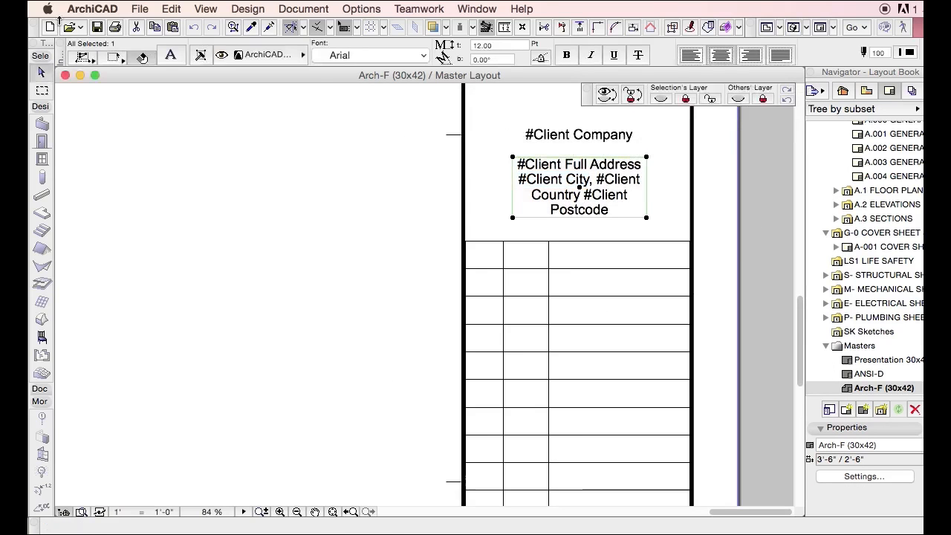
- Open the Project Info dialog, select the Project Name entry and move the dialog clear of the title block
click(99, 7)
mouse_move(140, 8)
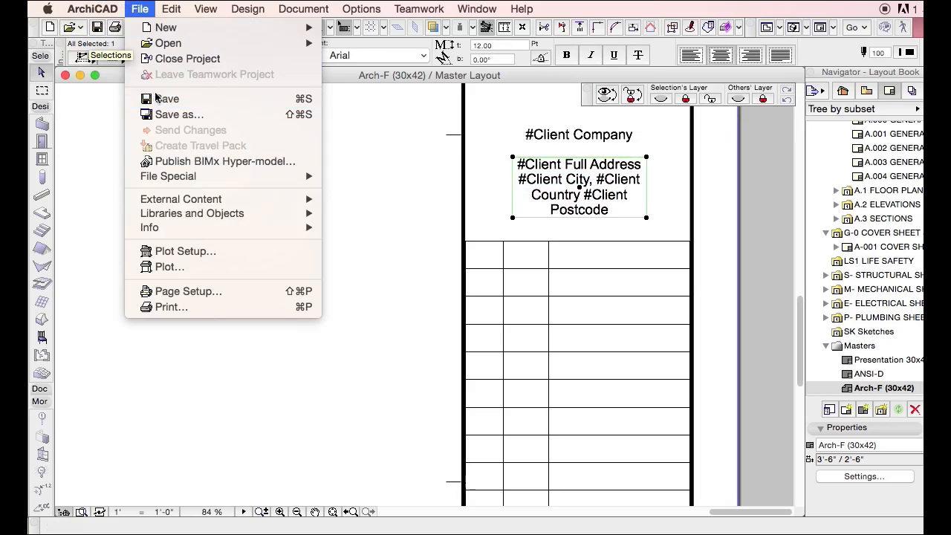
mouse_move(214, 229)
click(386, 229)
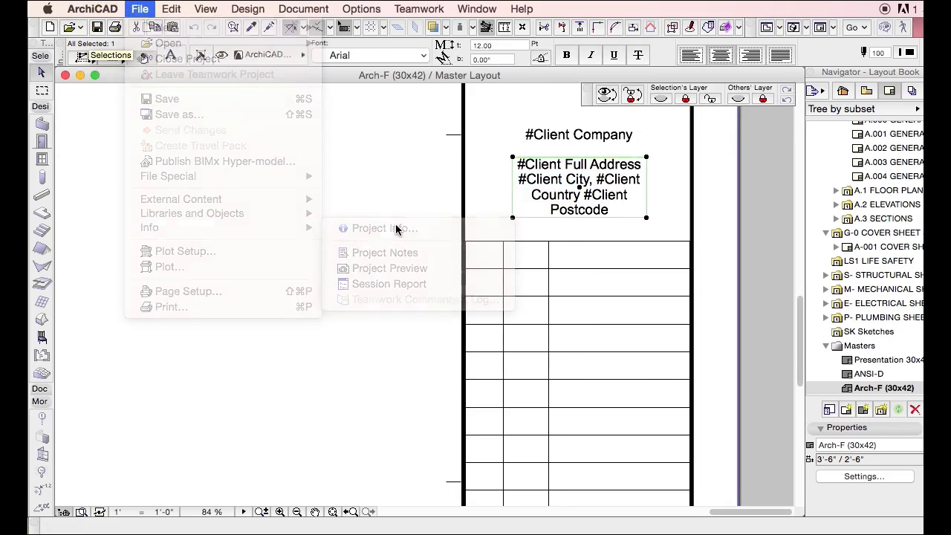
drag(689, 238, 376, 162)
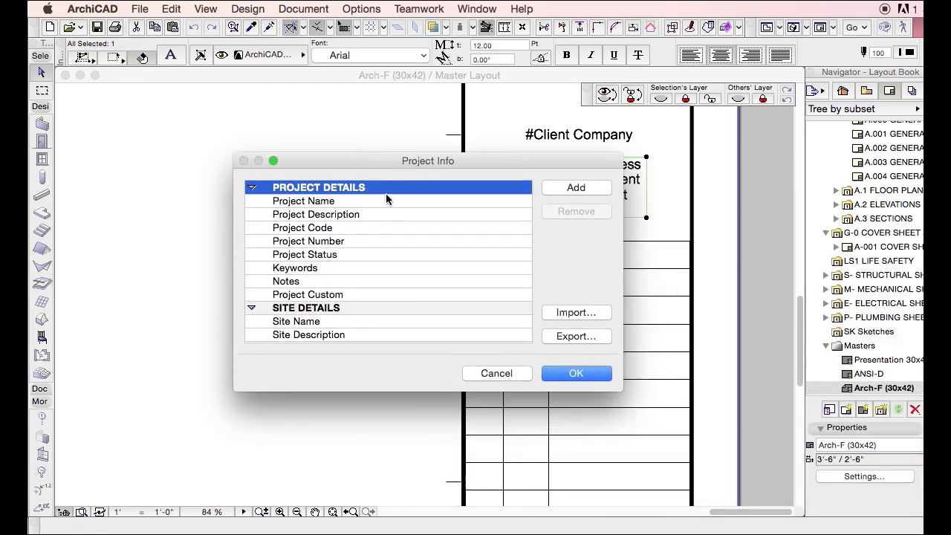
click(390, 200)
drag(455, 162, 290, 117)
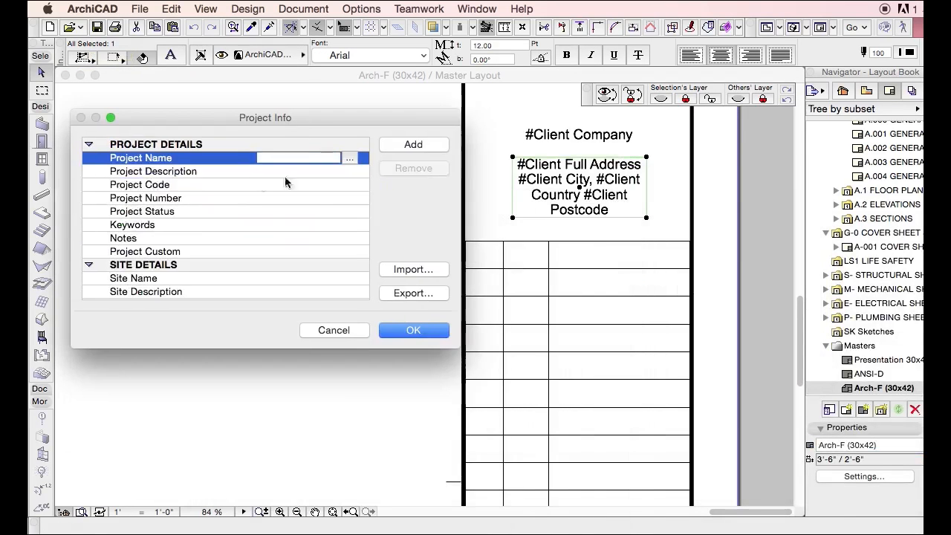
- Enter DIGITAL TUTORS as the given name of the Contact Full Name in the contact details
scroll(260, 228, down, 10)
click(252, 237)
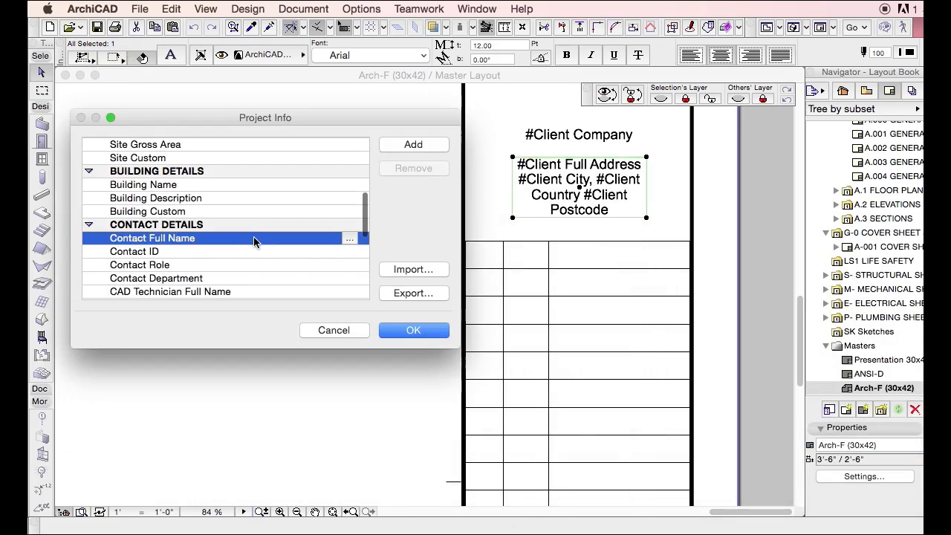
click(350, 238)
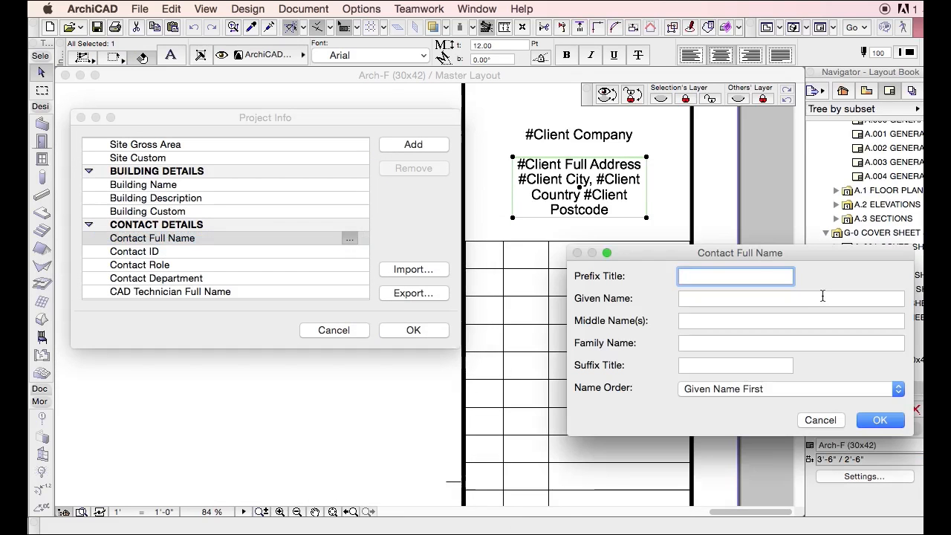
click(760, 302)
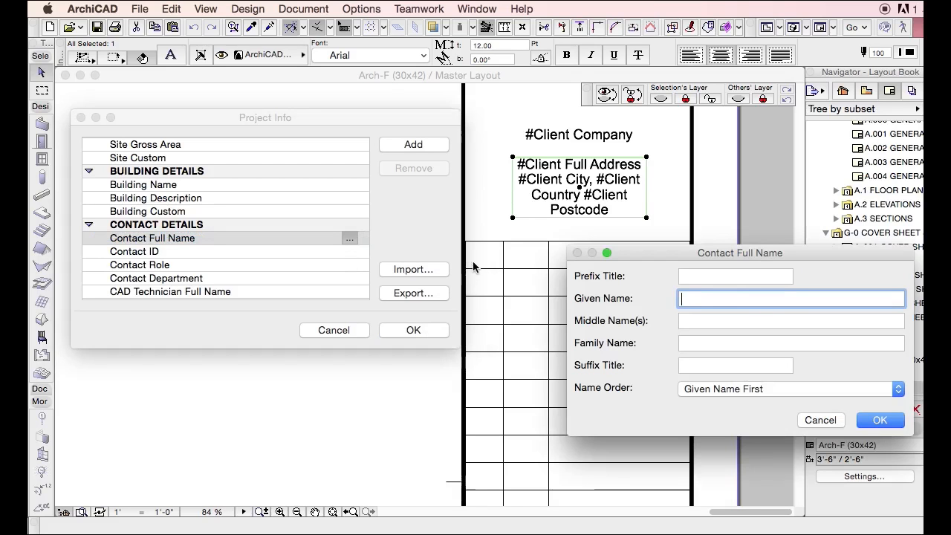
text(DIGITAL TUTORS)
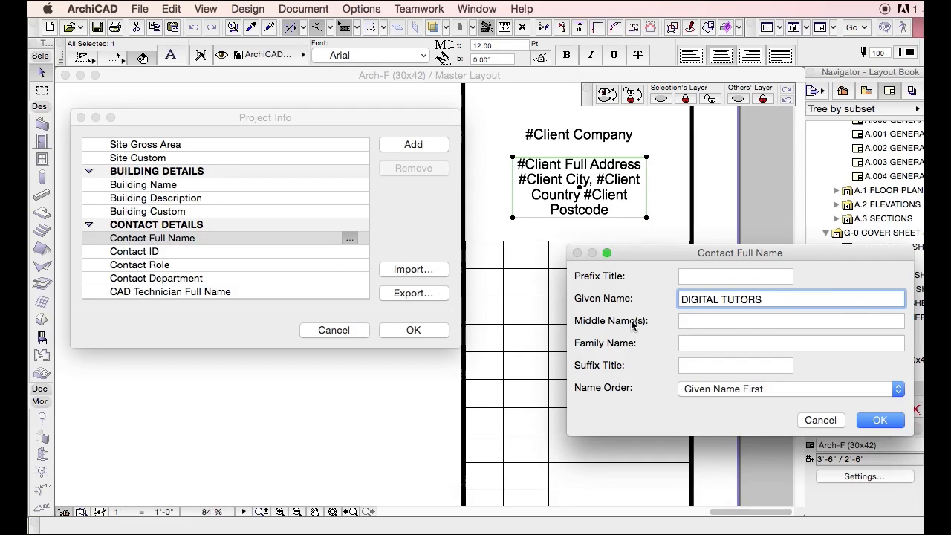
click(881, 421)
- Enter DIGITAL TUTORS as the given name of the Client Full Name in the client details
scroll(257, 235, down, 3)
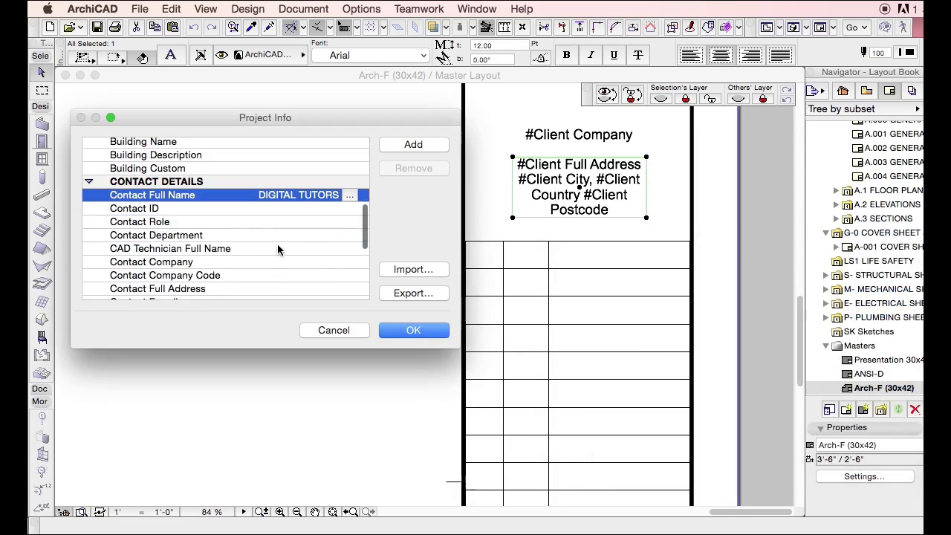
scroll(318, 219, down, 5)
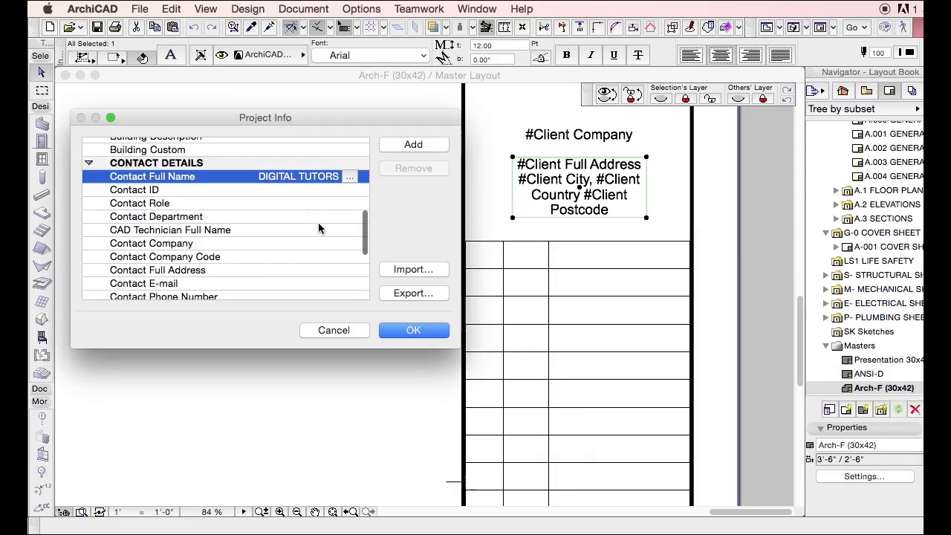
scroll(319, 248, down, 3)
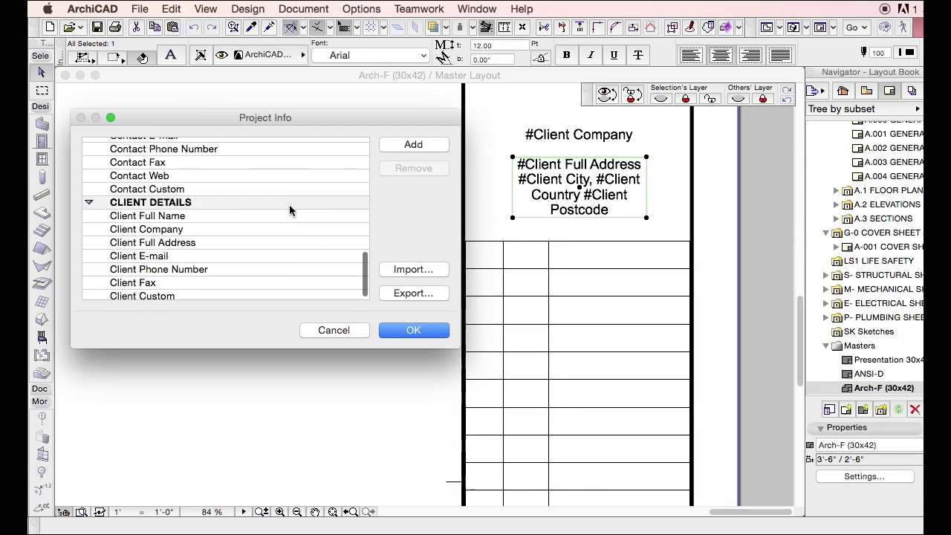
click(290, 217)
click(350, 216)
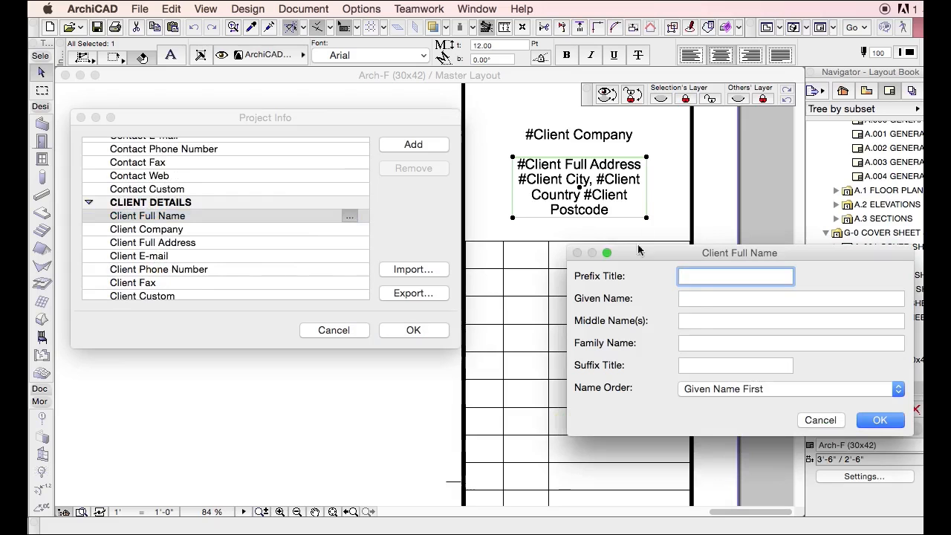
click(706, 298)
text(DIGITAL TUTORS)
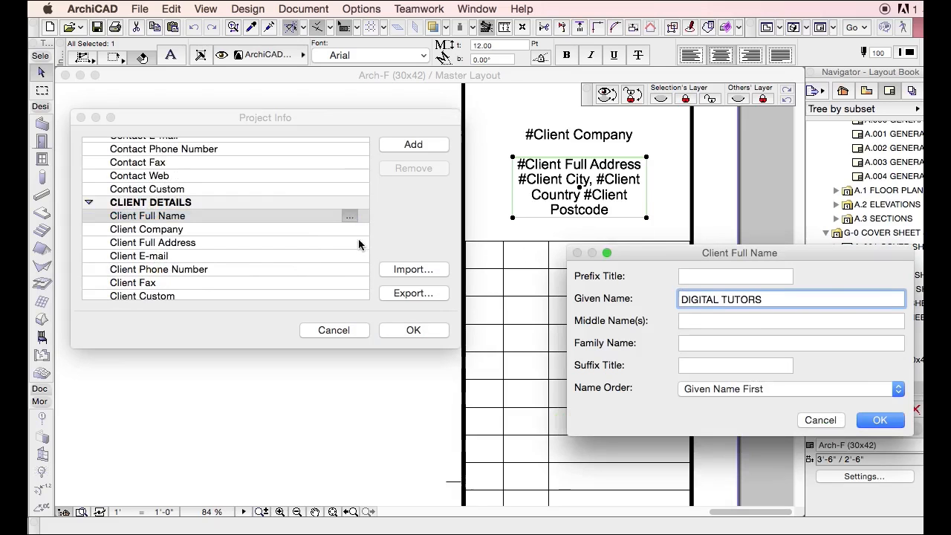
key(Return)
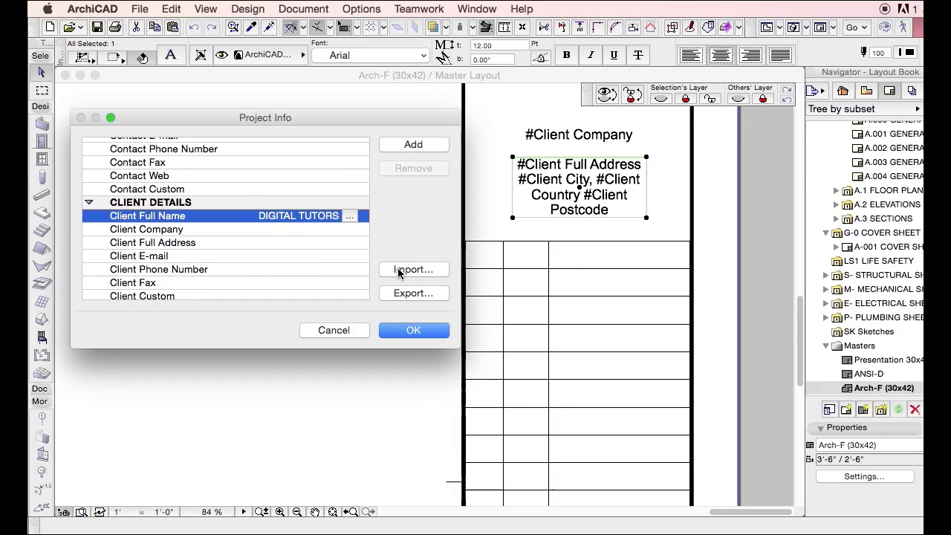
- Open the Client Full Address for editing and fill in the first two address lines with the client's street address
scroll(295, 245, down, 1)
click(298, 239)
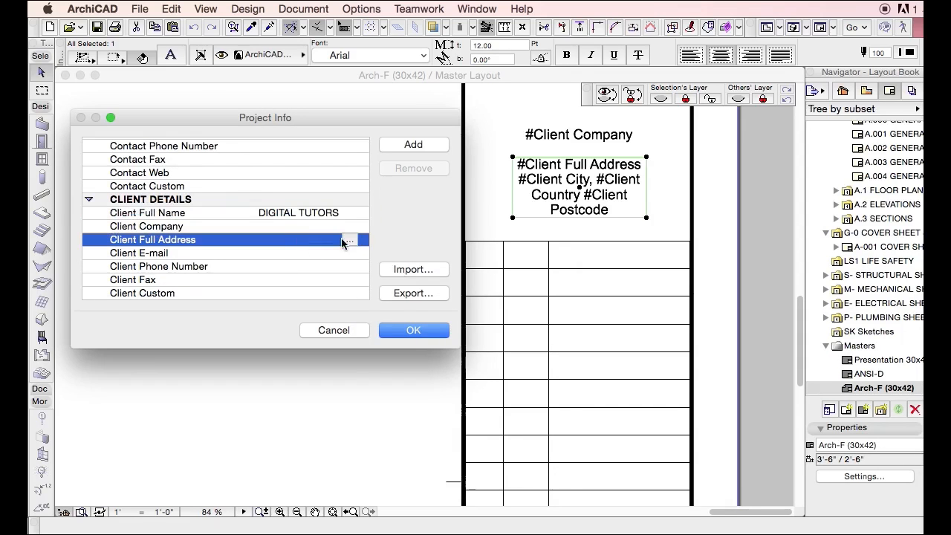
click(350, 239)
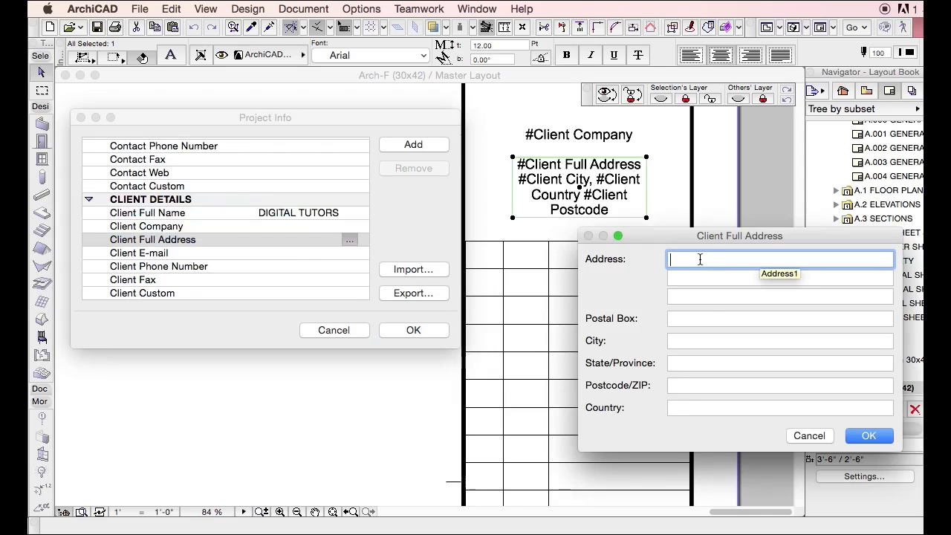
text(ANYWHERE)
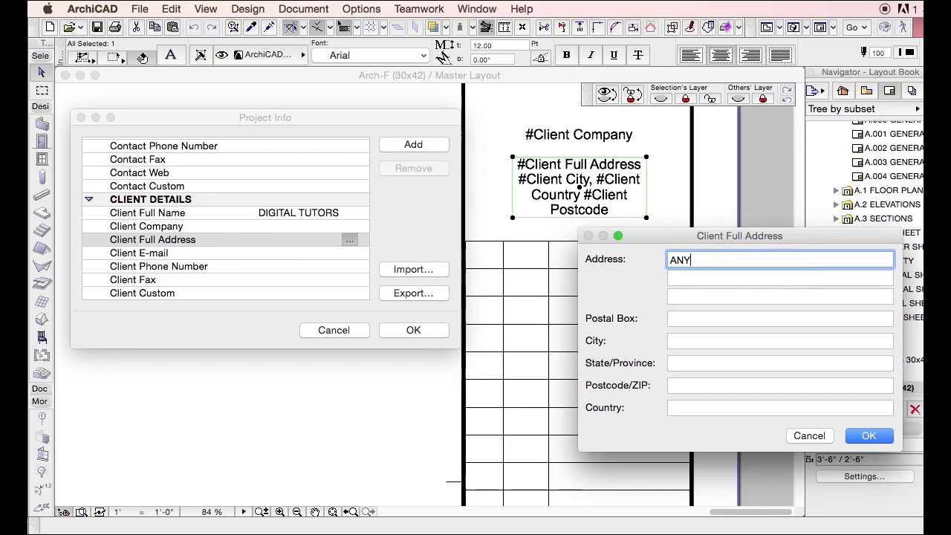
text(100)
click(681, 277)
text(EVERYWHERE)
- Enter USA in the third line of the client's address and move it to the Country field
key(Tab)
text(US)
drag(695, 297, 669, 297)
key(super+x)
click(691, 406)
key(super+v)
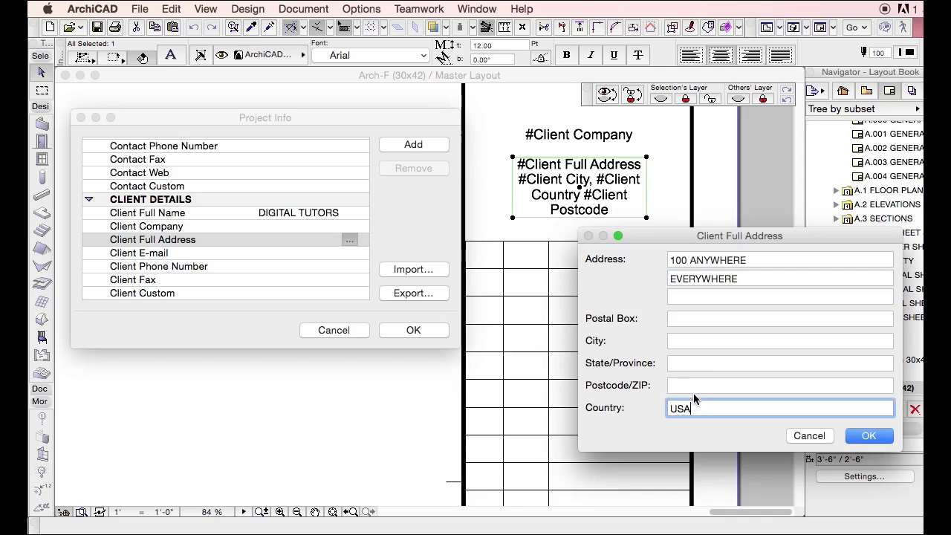
- Fill in the postcode, state and city of the client's full address
click(696, 384)
text(00000)
click(710, 363)
text(CA)
click(719, 342)
text(REDWOOD CITY)
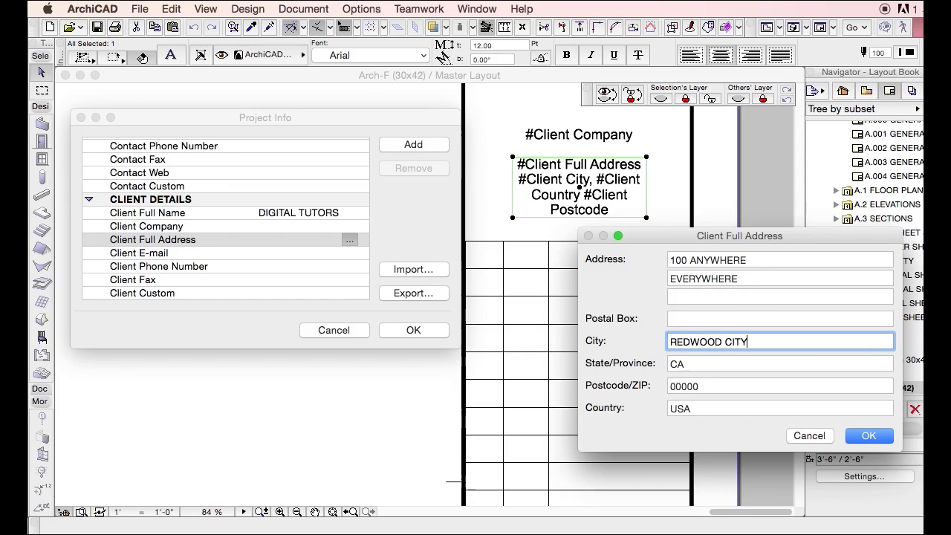
- Clear both street lines of the client's address, try pasting into the Postal Box field, and apply the project information
drag(746, 279, 658, 278)
key(BackSpace)
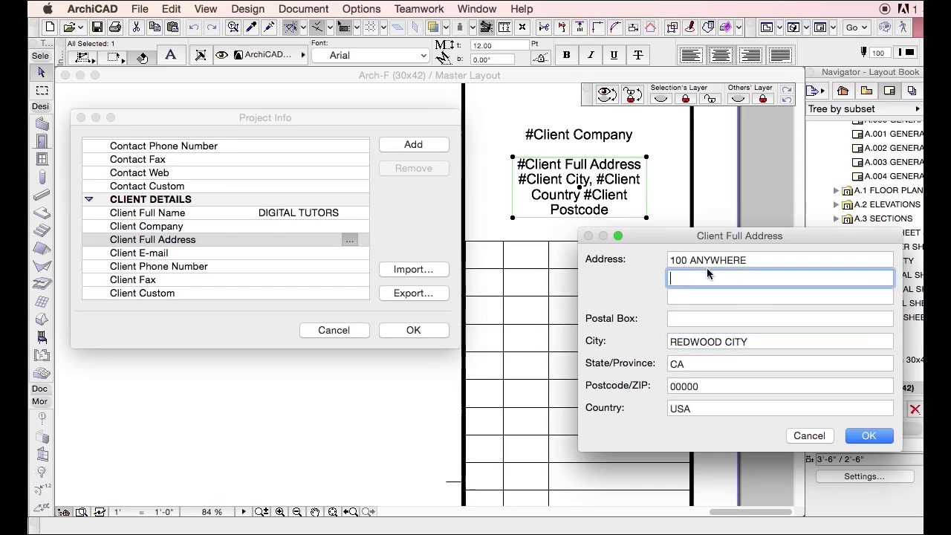
drag(763, 259, 643, 264)
key(BackSpace)
click(686, 321)
key(super+v)
click(868, 435)
click(413, 333)
- Examine the client address and the other automatic text fields in the Arch-F (30x42) master layout's title block
scroll(631, 282, up, 3)
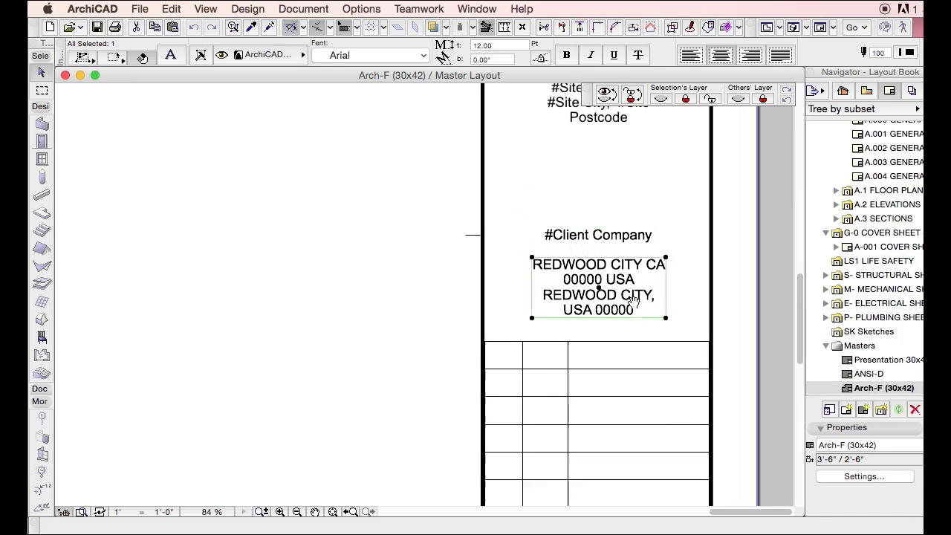
scroll(567, 334, down, 3)
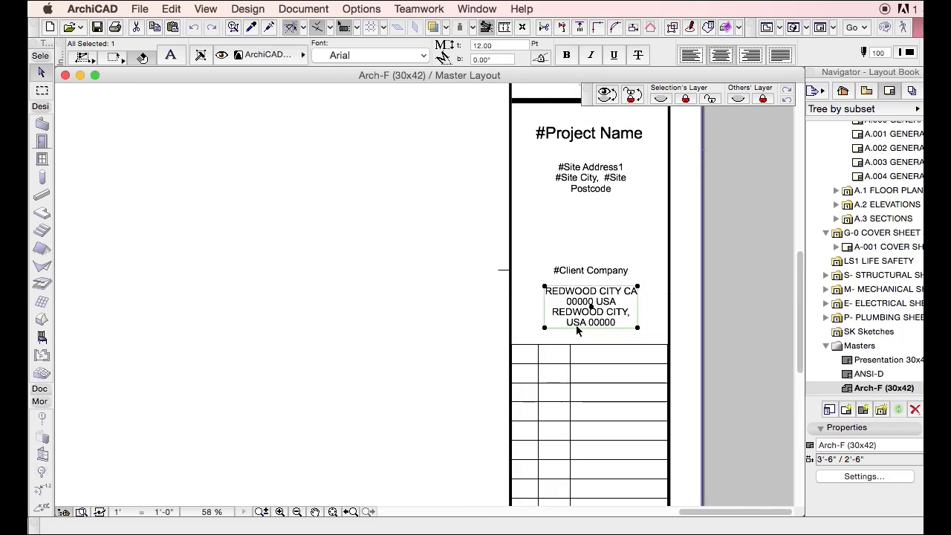
click(597, 245)
scroll(595, 256, down, 3)
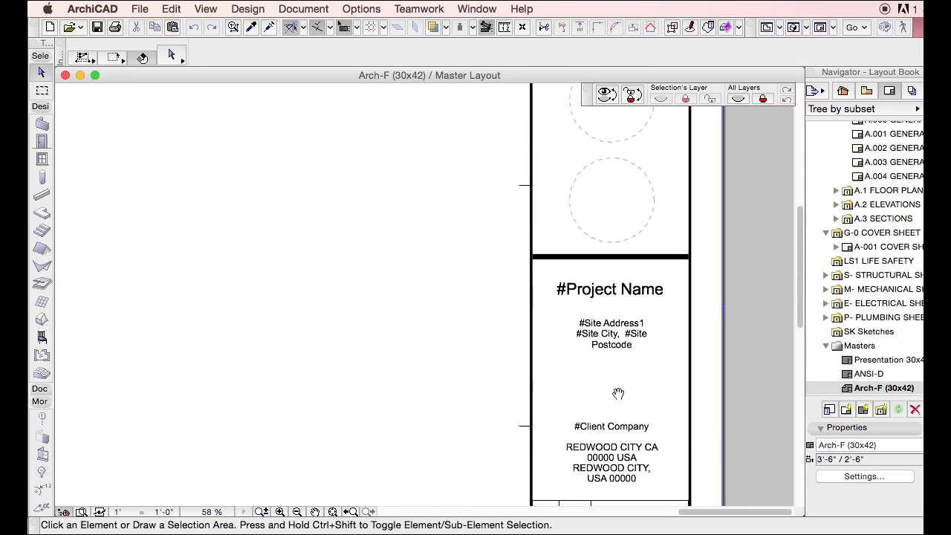
scroll(621, 251, down, 3)
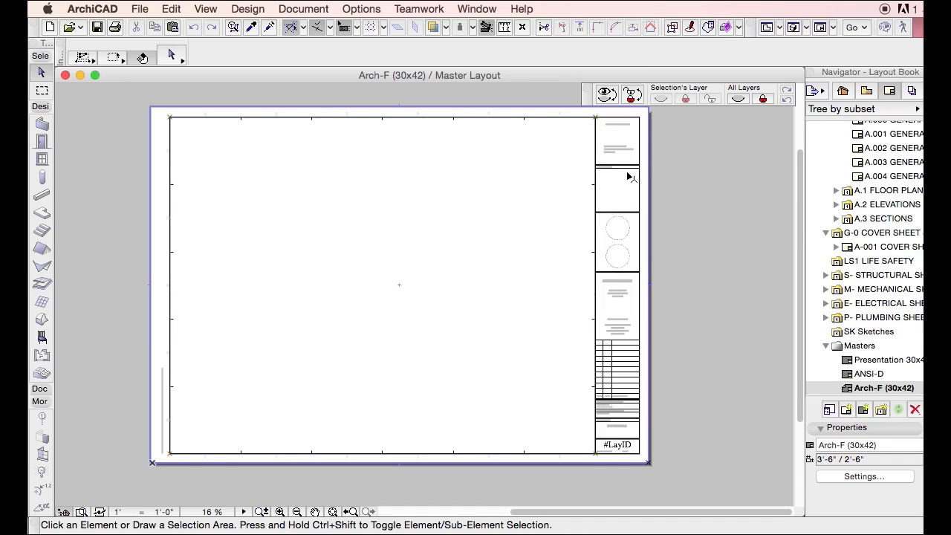
scroll(627, 129, up, 2)
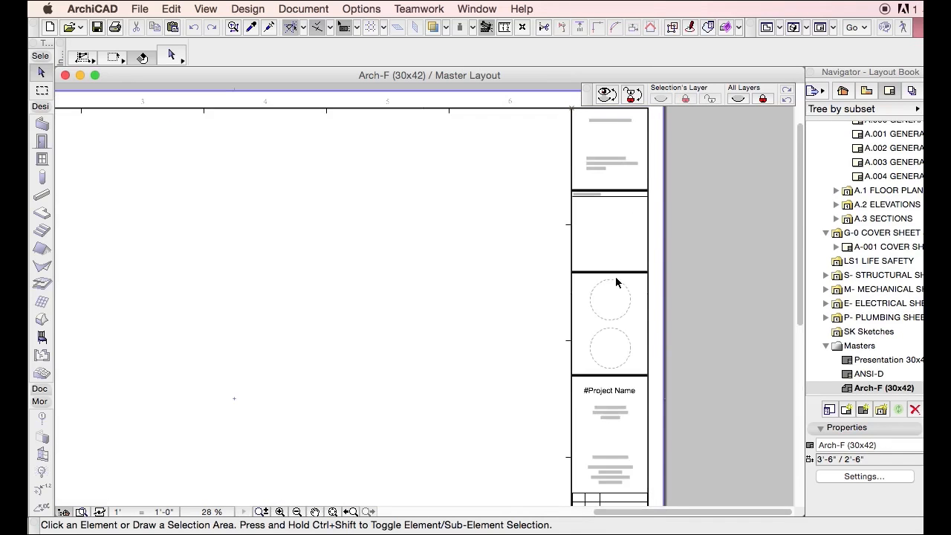
scroll(650, 325, down, 5)
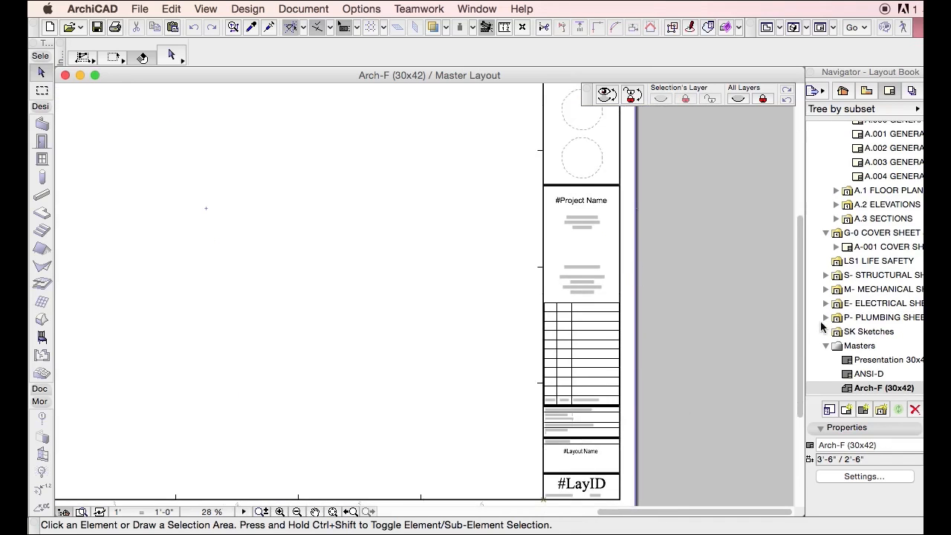
scroll(847, 329, down, 3)
- Open the A.000 GENERAL CONDITIONS layout and check the title block it takes from the Arch-F (30x42) master
click(877, 288)
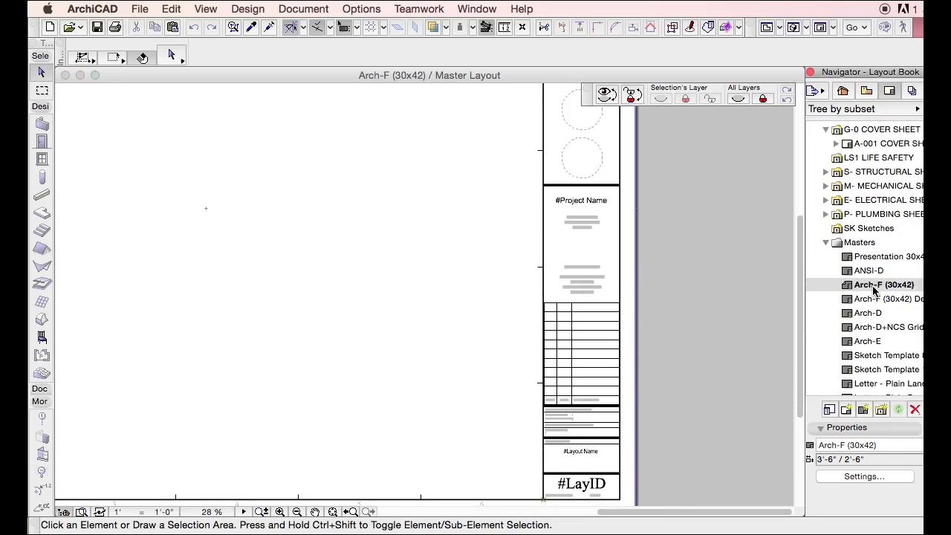
scroll(865, 239, up, 5)
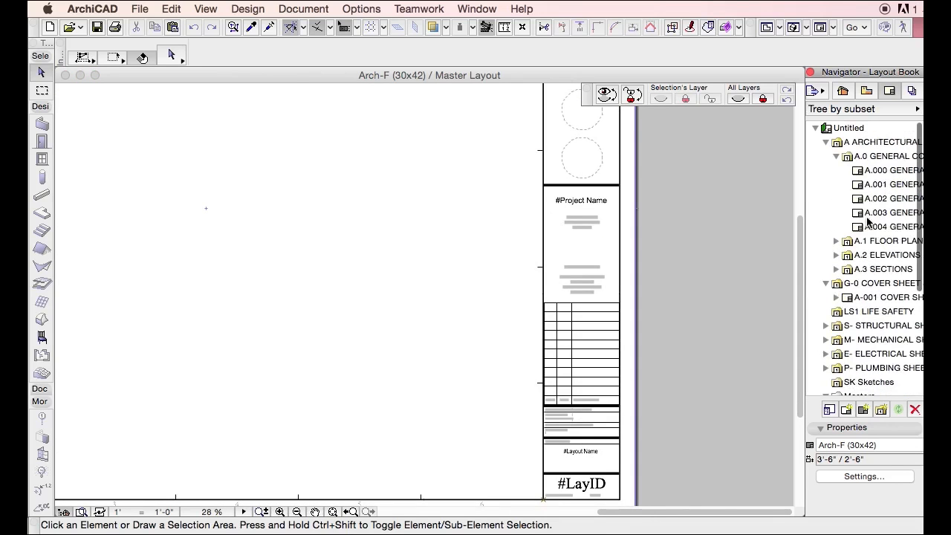
double_click(884, 171)
scroll(643, 290, up, 6)
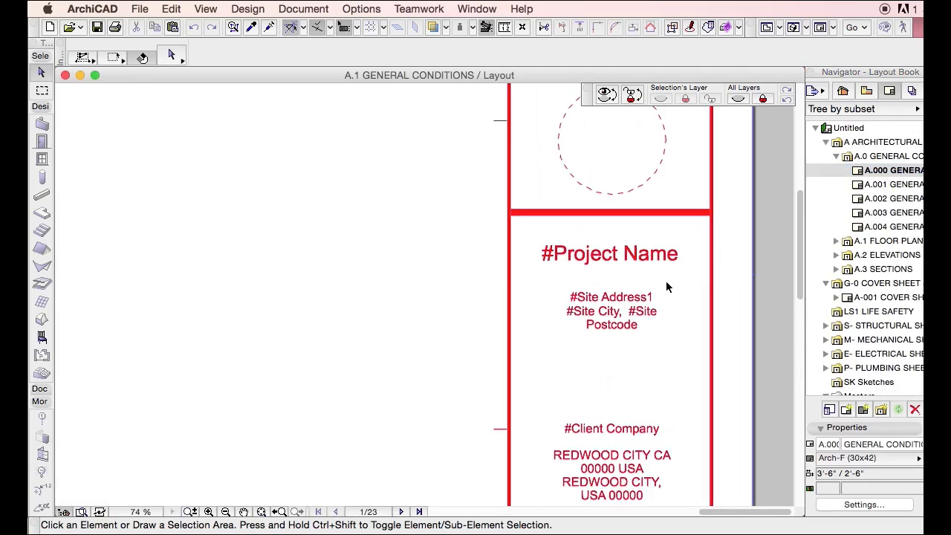
scroll(646, 400, down, 8)
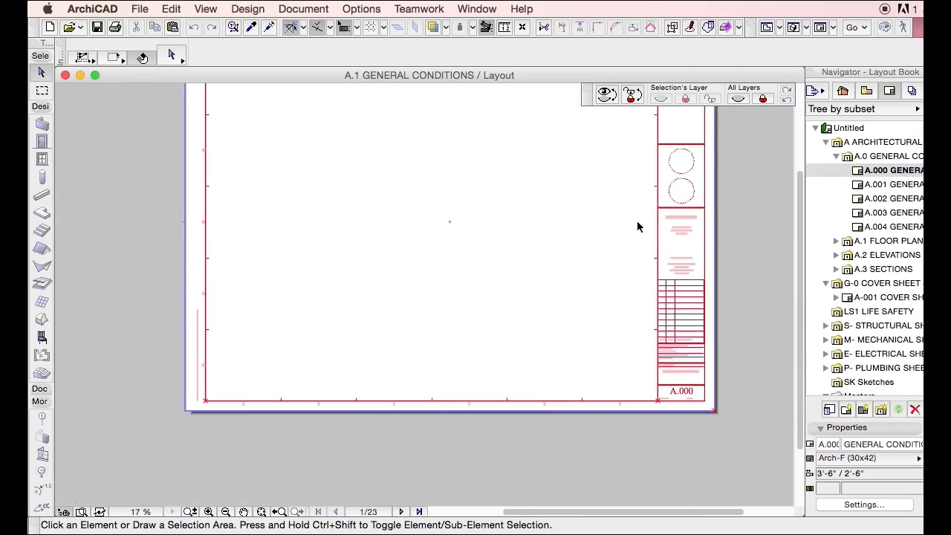
middle_drag(641, 308, 642, 314)
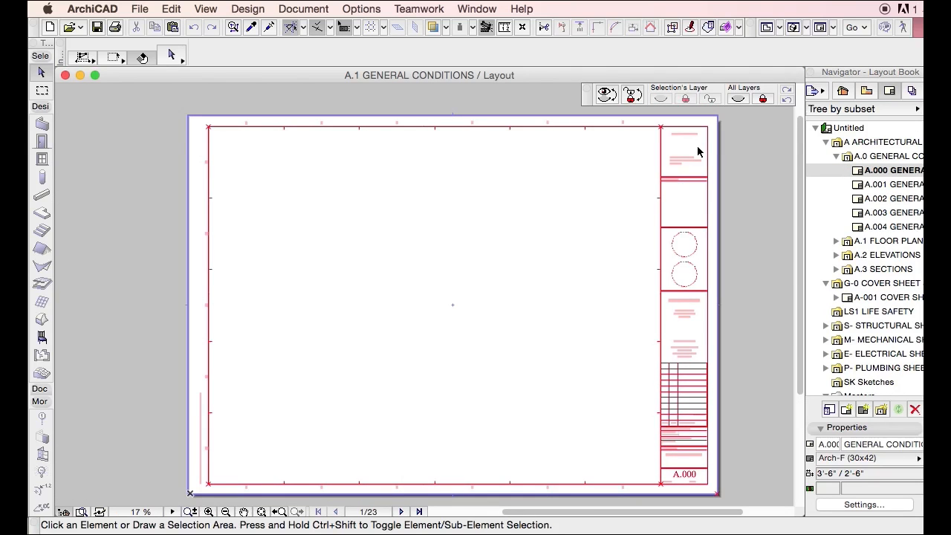
- Switch the Navigator to the publisher and show the list of all Publisher Sets
click(912, 92)
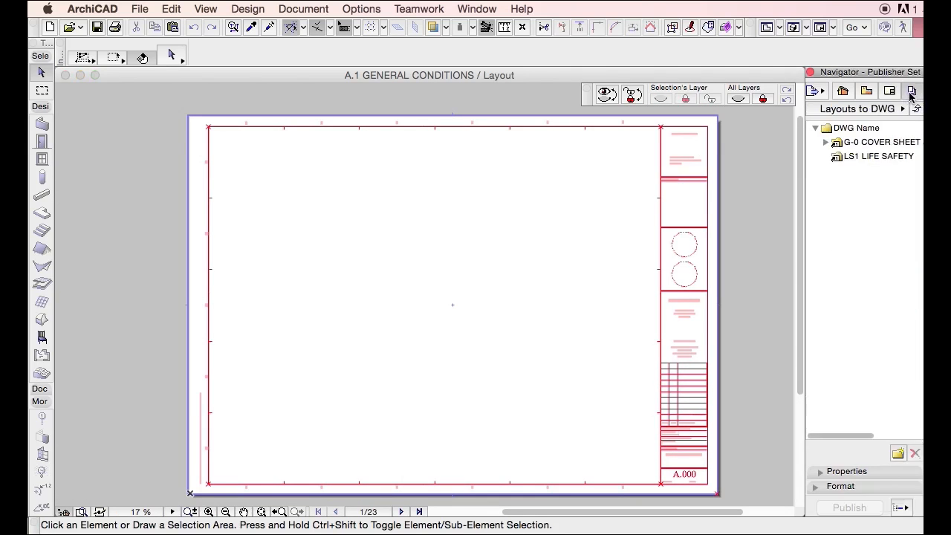
click(894, 110)
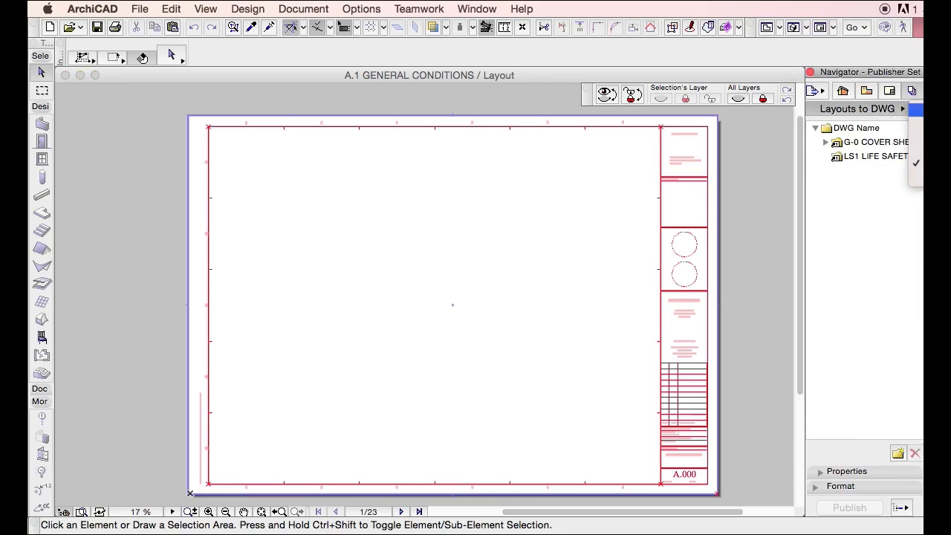
click(901, 117)
click(858, 226)
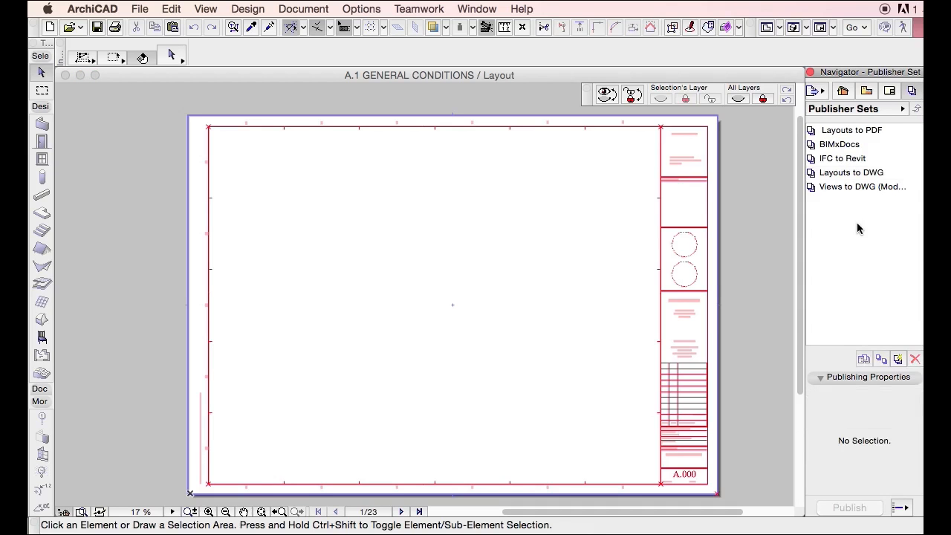